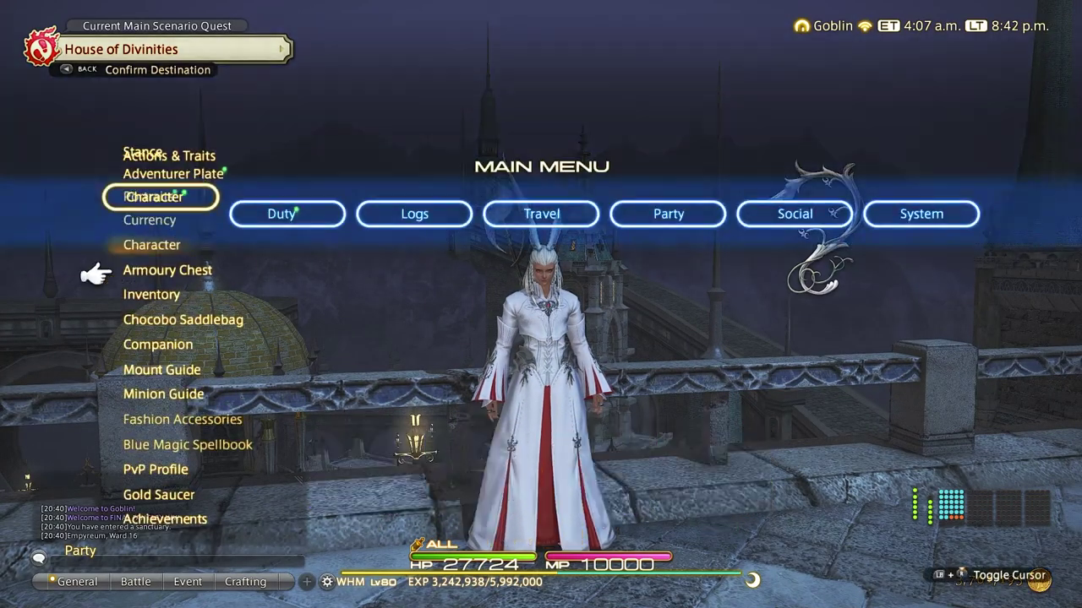
- Open Character Configuration on the General movement settings, then close it
{"action": "key", "text": "Left"}
{"action": "key", "text": "Return"}
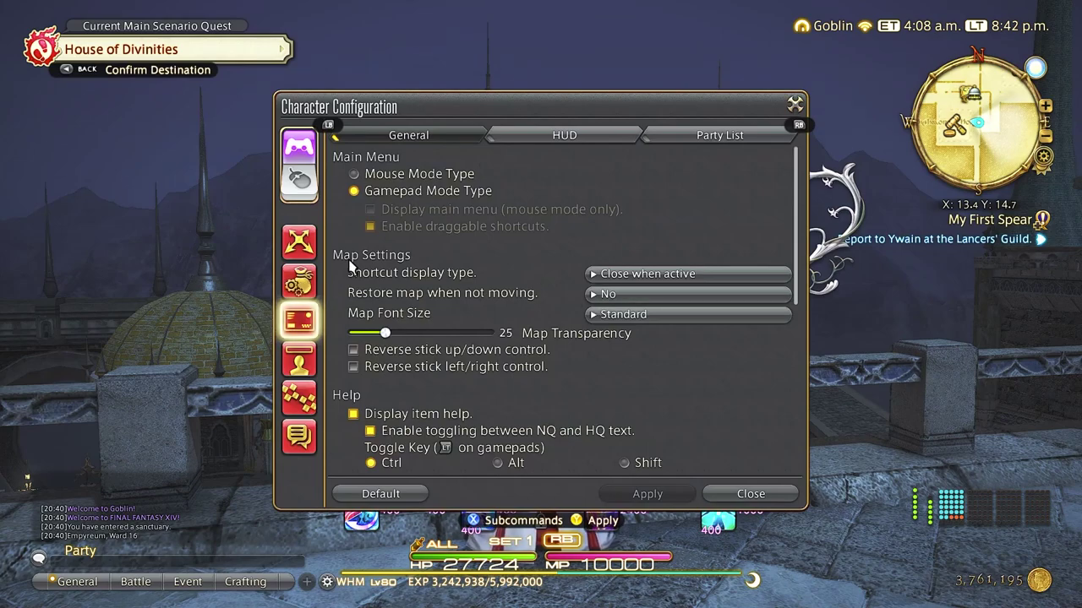
{"action": "left_click", "coordinate": [307, 245]}
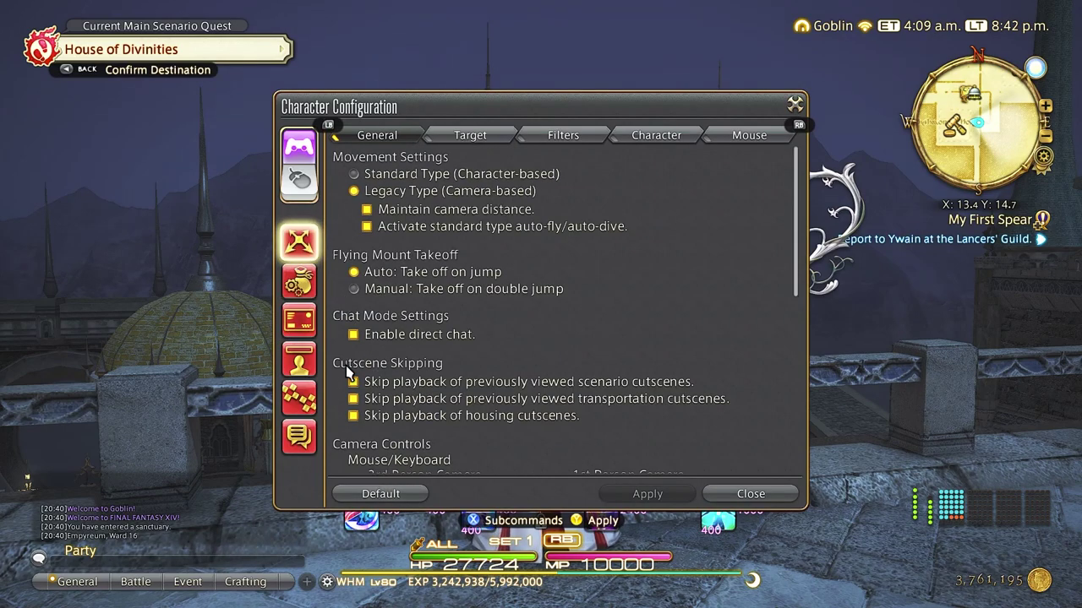
{"action": "key", "text": "Escape"}
{"action": "key", "text": "Down"}
{"action": "key", "text": "Down"}
- In HUD Layout, move the Party List slightly lower and shrink it to 60%
{"action": "key", "text": "Return"}
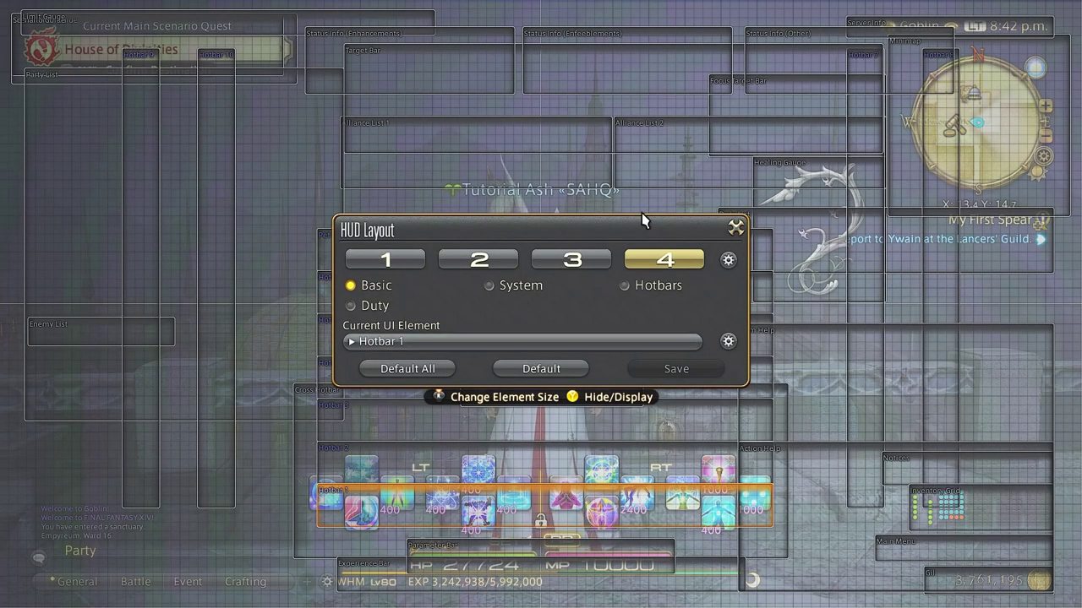
{"action": "left_click_drag", "start_coordinate": [691, 243], "coordinate": [564, 291]}
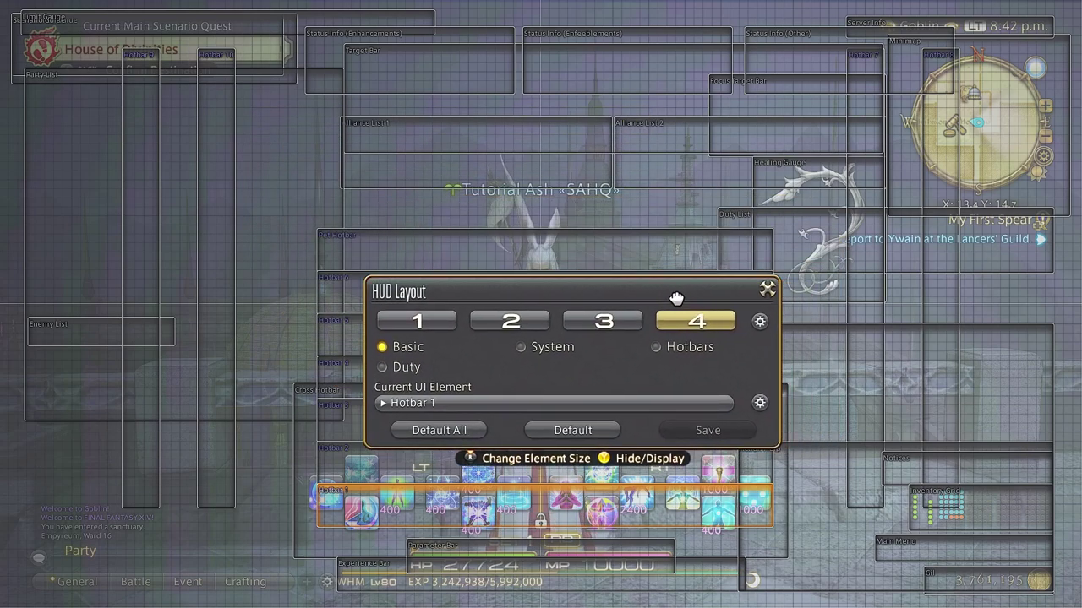
{"action": "left_click", "coordinate": [281, 81]}
{"action": "left_click_drag", "start_coordinate": [199, 61], "coordinate": [176, 169]}
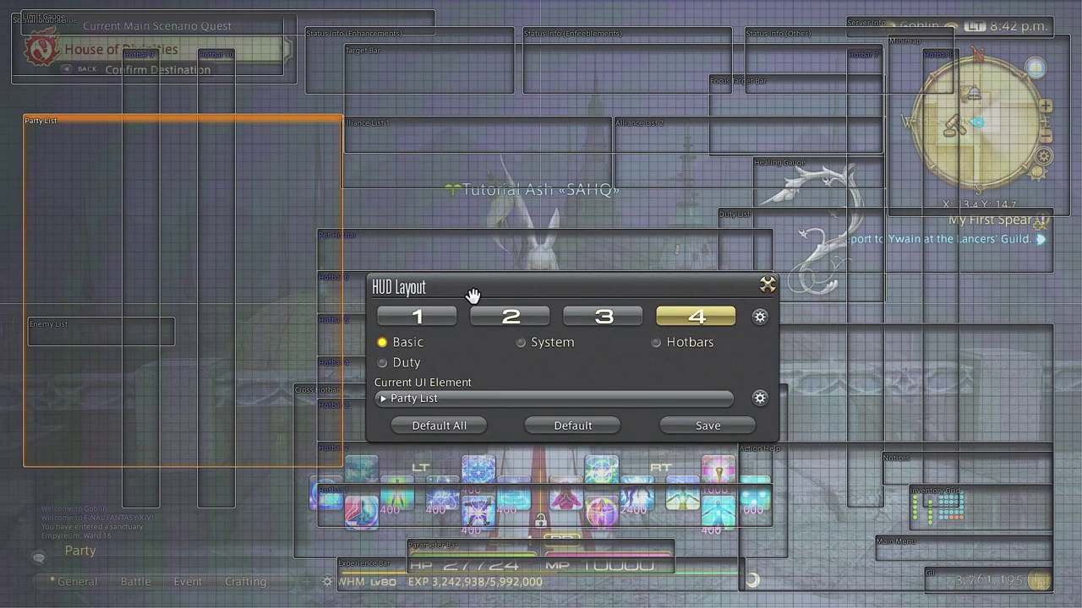
{"action": "left_click", "coordinate": [758, 399]}
{"action": "left_click", "coordinate": [623, 405]}
{"action": "left_click", "coordinate": [622, 572]}
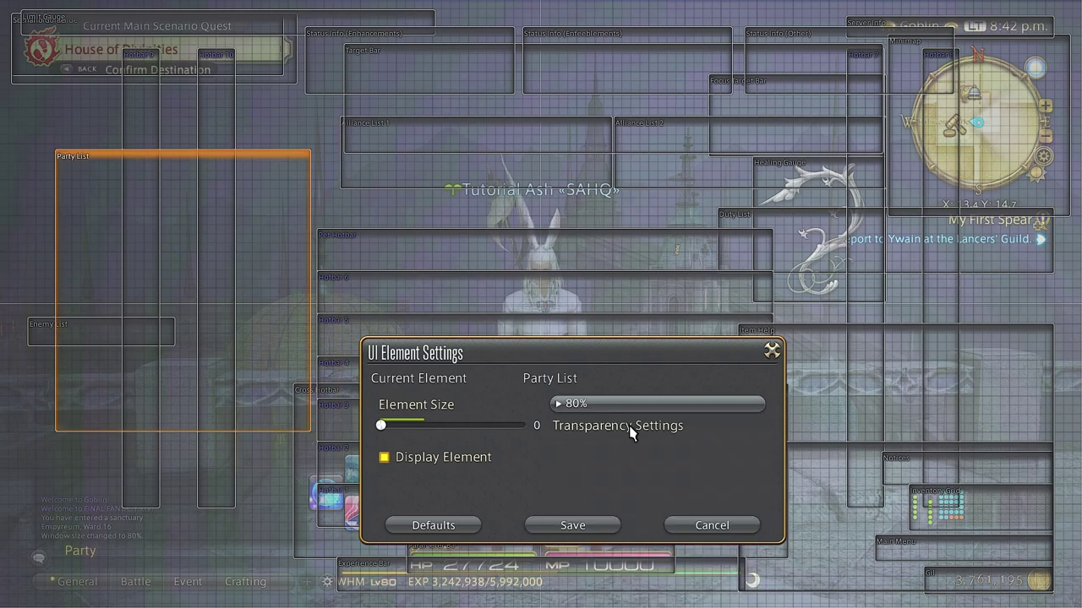
{"action": "left_click", "coordinate": [622, 404]}
{"action": "left_click", "coordinate": [617, 590]}
{"action": "left_click", "coordinate": [573, 526]}
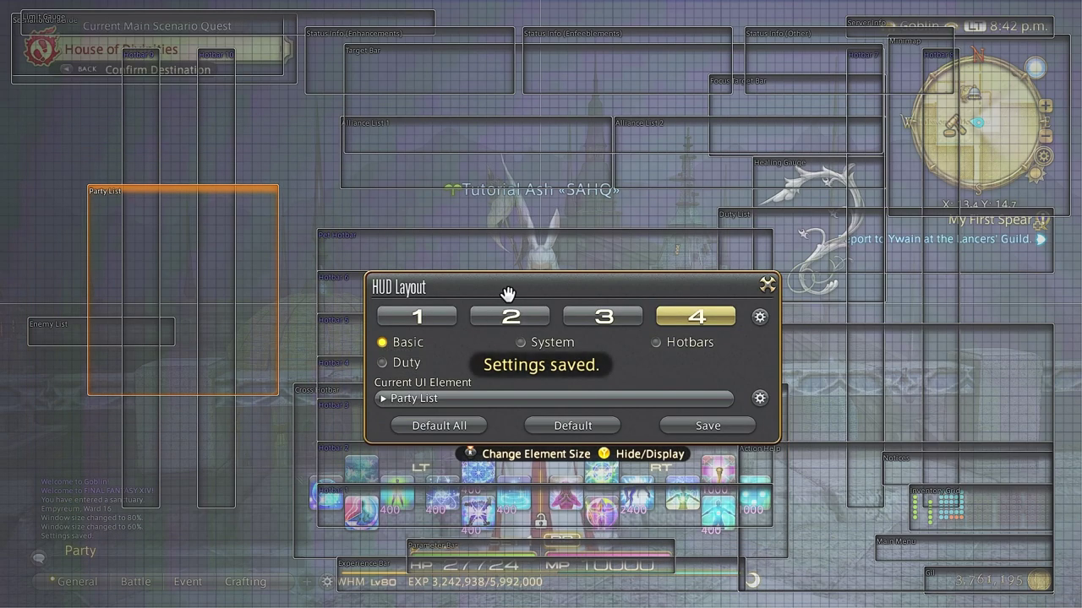
- Shrink the Scenario Guide to 60%
{"action": "left_click", "coordinate": [291, 88]}
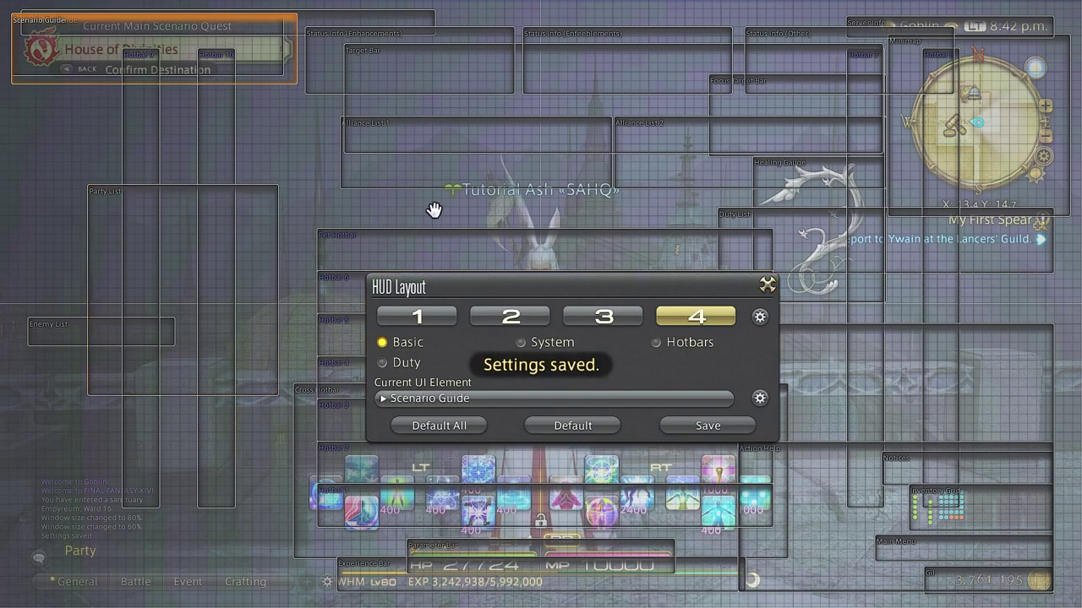
{"action": "left_click", "coordinate": [732, 403]}
{"action": "left_click", "coordinate": [759, 398]}
{"action": "left_click", "coordinate": [759, 398]}
{"action": "left_click", "coordinate": [658, 404]}
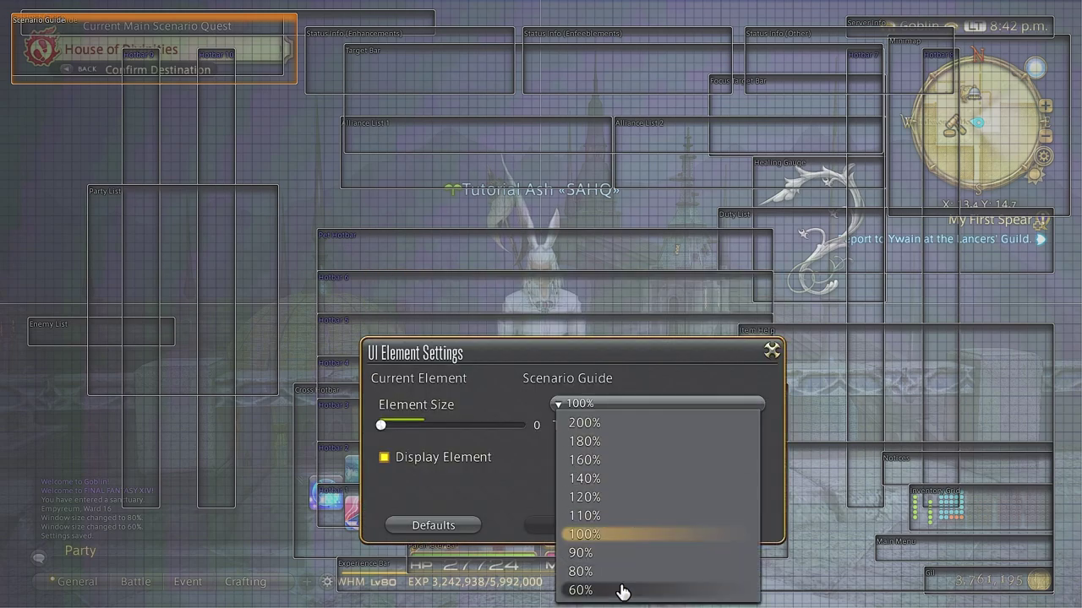
{"action": "left_click", "coordinate": [623, 587]}
{"action": "left_click", "coordinate": [572, 525]}
- Tuck the Scenario Guide, New Game+ Guide and limit gauge top-left, and Server Info top-right
{"action": "left_click_drag", "start_coordinate": [108, 50], "coordinate": [41, 23]}
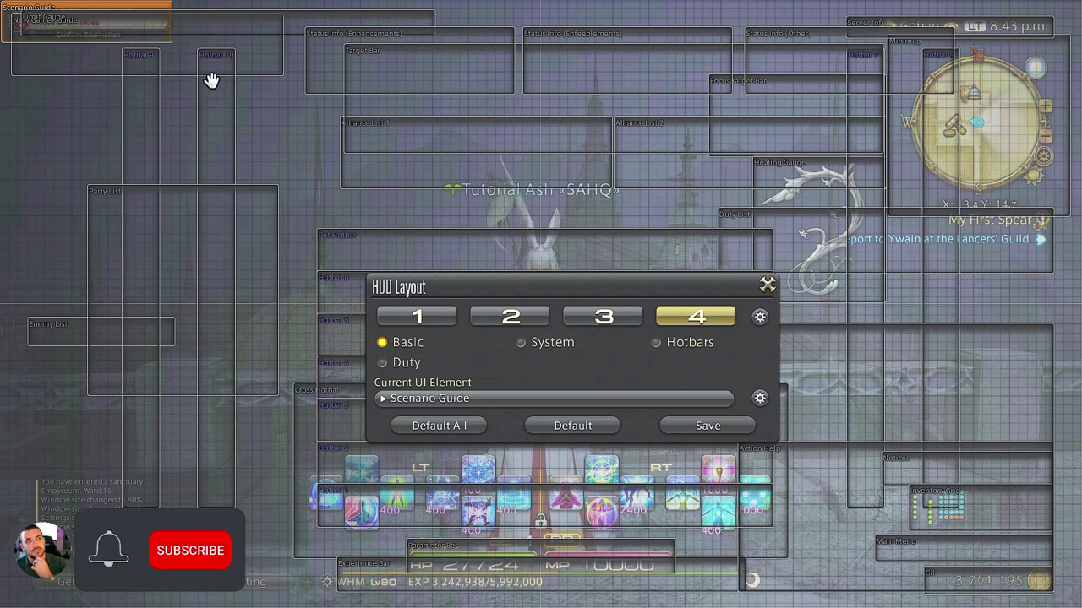
{"action": "mouse_move", "coordinate": [247, 70]}
{"action": "left_mouse_down"}
{"action": "mouse_move", "coordinate": [235, 60]}
{"action": "mouse_move", "coordinate": [243, 56]}
{"action": "left_mouse_up"}
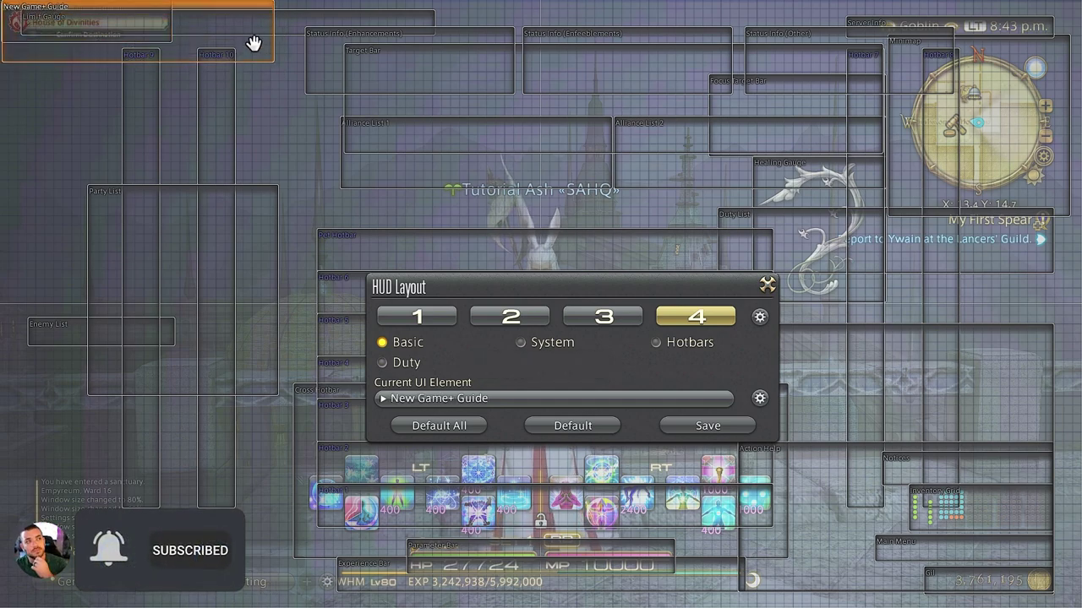
{"action": "left_click_drag", "start_coordinate": [294, 21], "coordinate": [280, 12]}
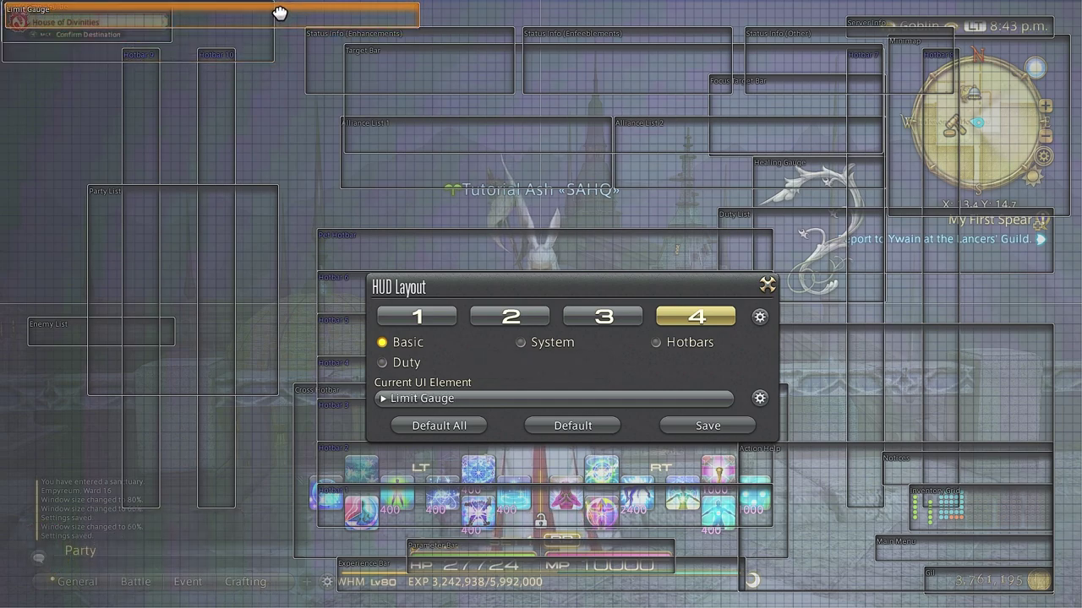
{"action": "left_click_drag", "start_coordinate": [1018, 32], "coordinate": [1045, 7]}
- Move the minimap into the top-right corner and resize it to 90%
{"action": "left_click_drag", "start_coordinate": [1020, 124], "coordinate": [1029, 115]}
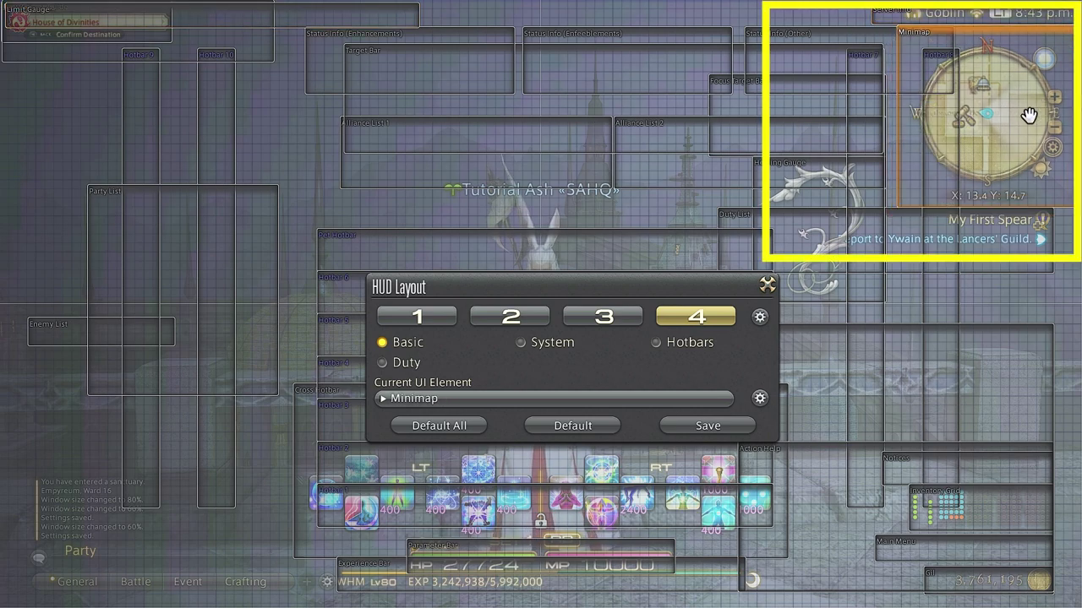
{"action": "left_click", "coordinate": [759, 398]}
{"action": "left_click", "coordinate": [657, 341]}
{"action": "left_click", "coordinate": [627, 558]}
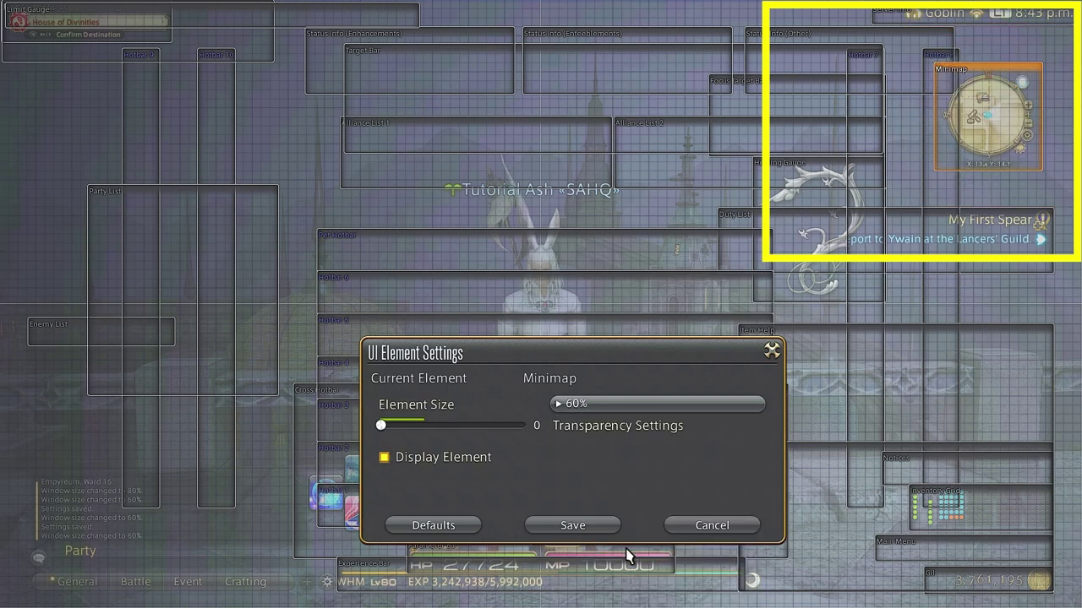
{"action": "left_click", "coordinate": [572, 523]}
{"action": "left_click", "coordinate": [759, 398]}
{"action": "left_click", "coordinate": [649, 404]}
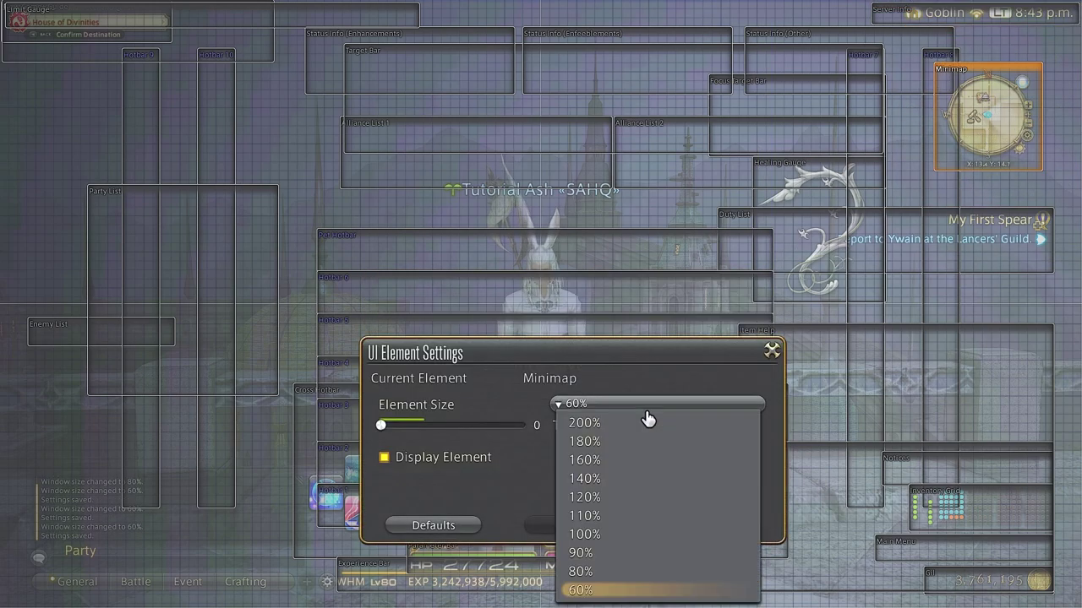
{"action": "left_click", "coordinate": [618, 555]}
{"action": "left_click", "coordinate": [608, 533]}
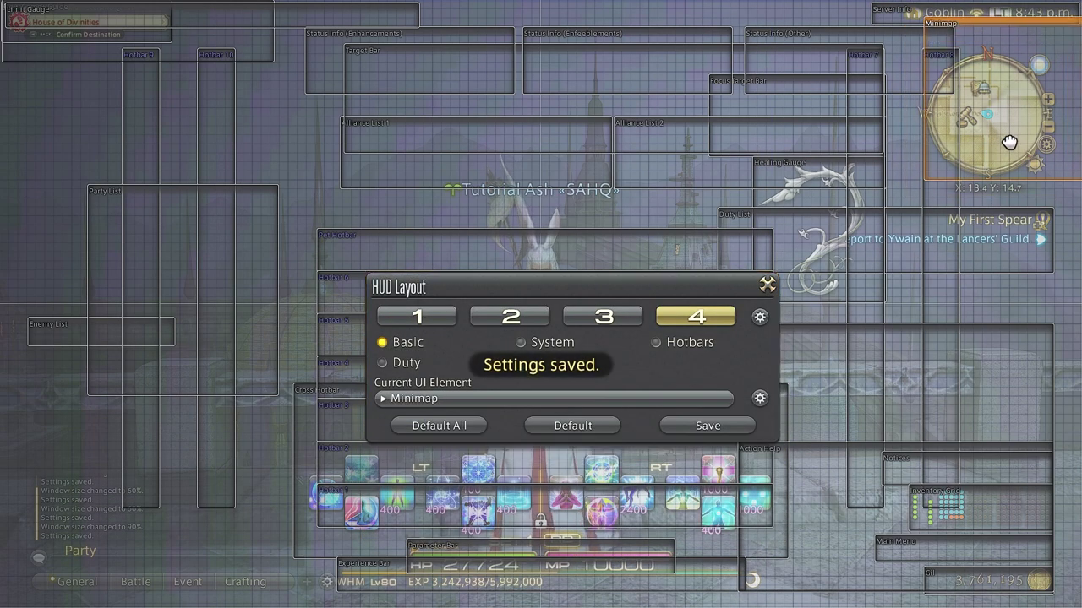
{"action": "left_click_drag", "start_coordinate": [1002, 145], "coordinate": [998, 148]}
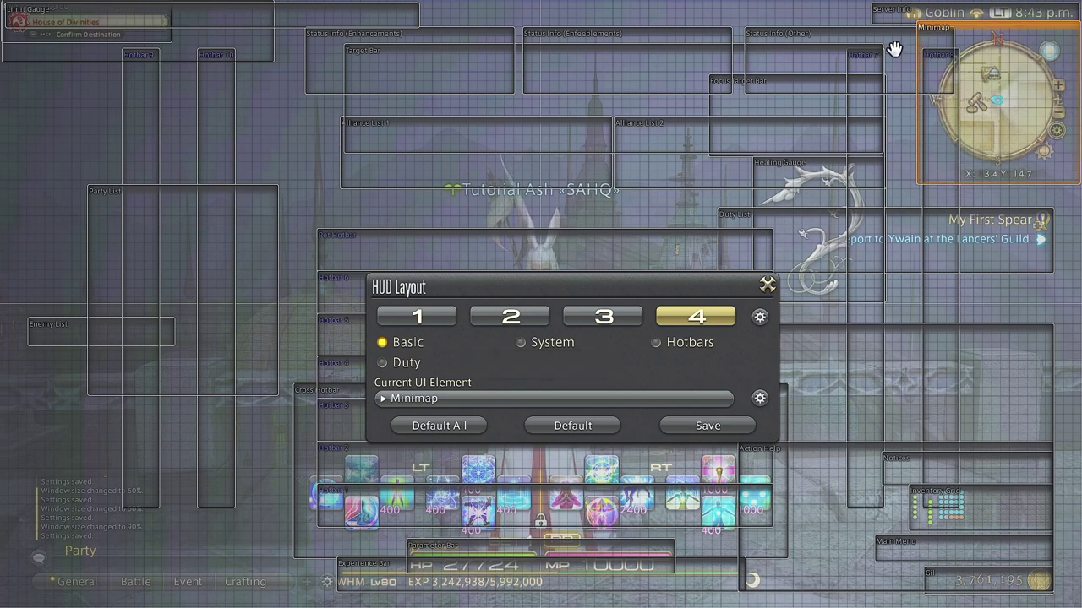
- Shrink the Duty List to 60% and move it to the top of the screen
{"action": "left_click", "coordinate": [1009, 240]}
{"action": "left_click", "coordinate": [759, 398]}
{"action": "left_click", "coordinate": [692, 406]}
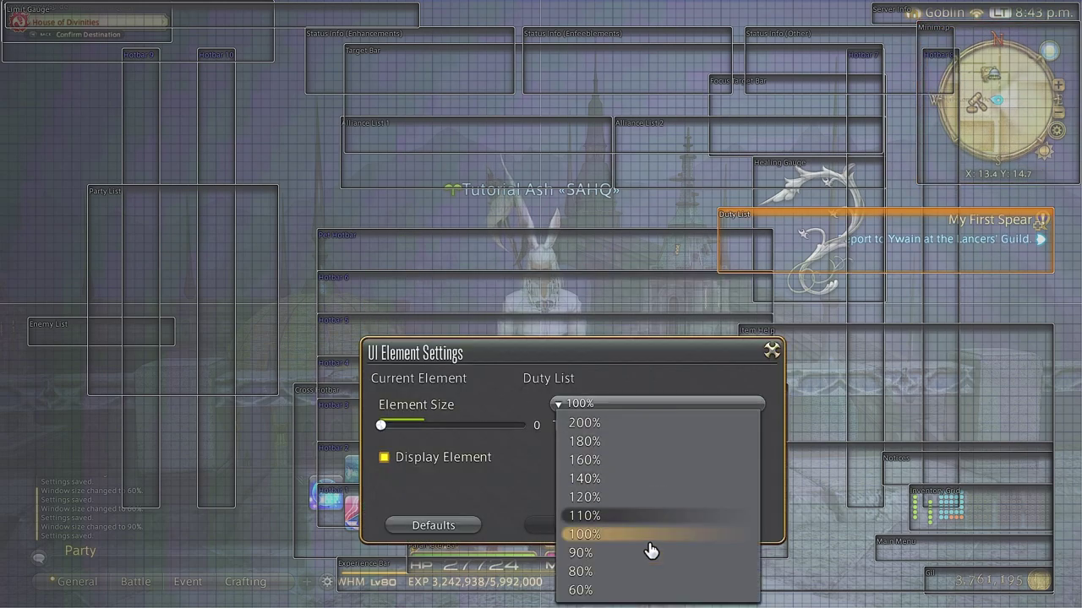
{"action": "left_click", "coordinate": [642, 591]}
{"action": "left_click", "coordinate": [601, 536]}
{"action": "left_click_drag", "start_coordinate": [905, 243], "coordinate": [790, 25]}
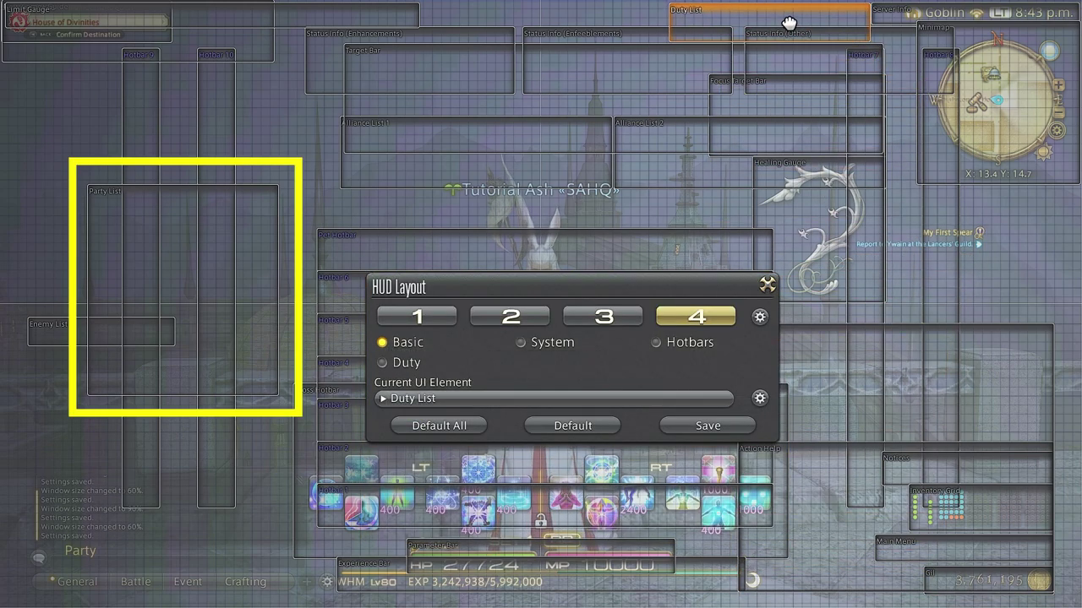
- Shrink the Healing Gauge to 60% and place it lower left above the chat
{"action": "left_click", "coordinate": [825, 239]}
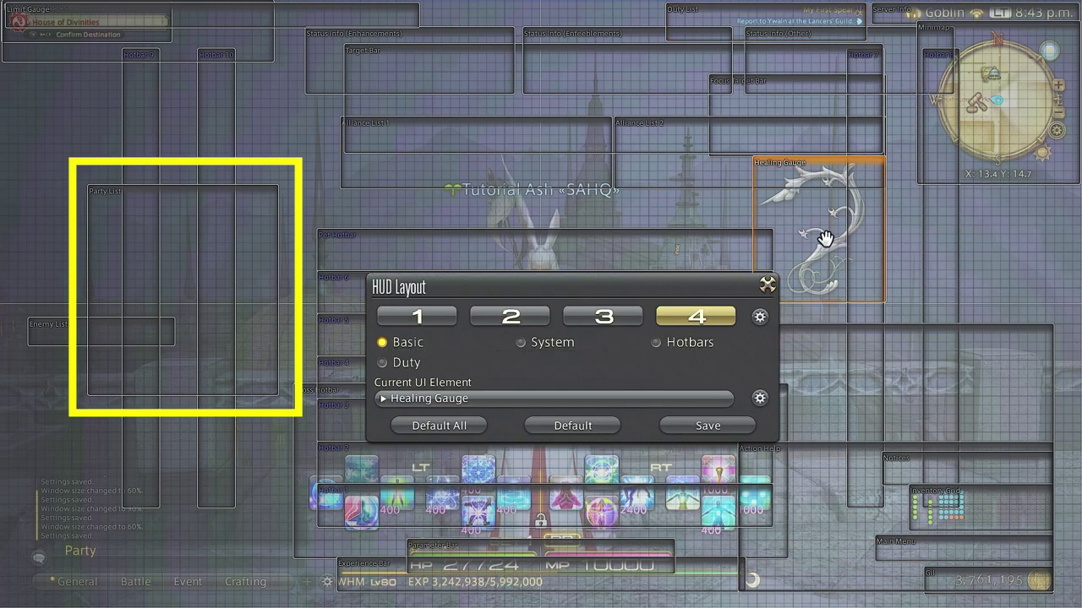
{"action": "left_click", "coordinate": [759, 398]}
{"action": "left_click", "coordinate": [676, 404]}
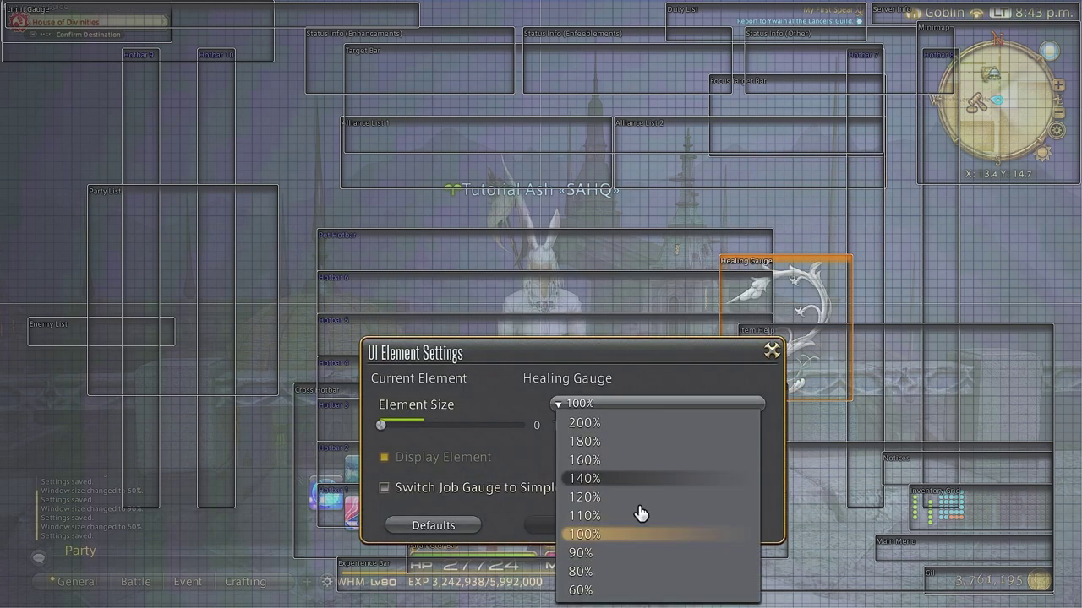
{"action": "left_click", "coordinate": [622, 551]}
{"action": "left_click", "coordinate": [596, 529]}
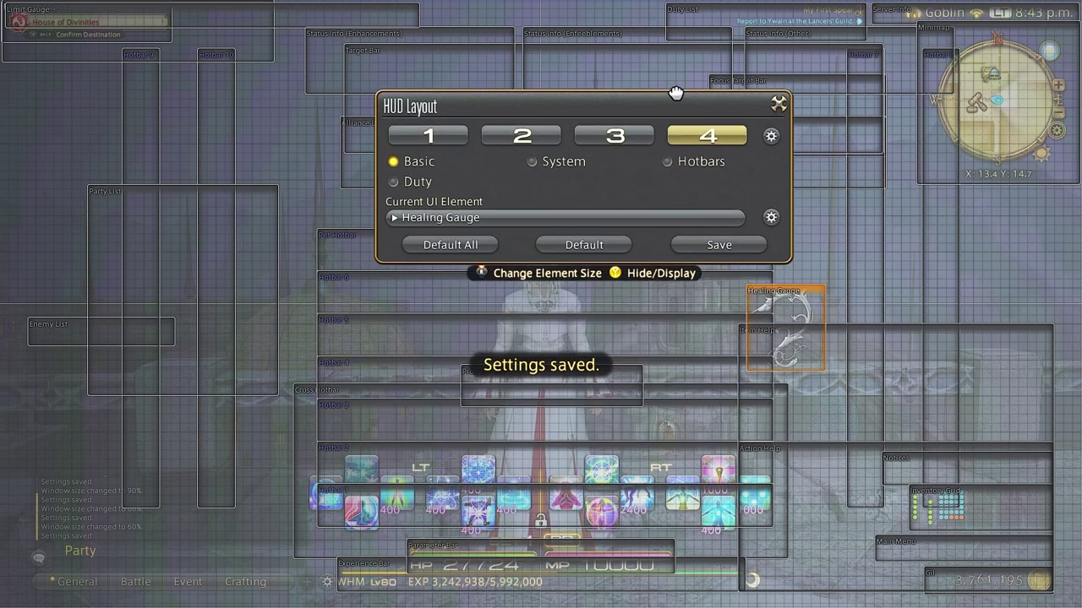
{"action": "mouse_move", "coordinate": [782, 362]}
{"action": "left_mouse_down"}
{"action": "mouse_move", "coordinate": [261, 468]}
{"action": "mouse_move", "coordinate": [251, 519]}
{"action": "left_mouse_up"}
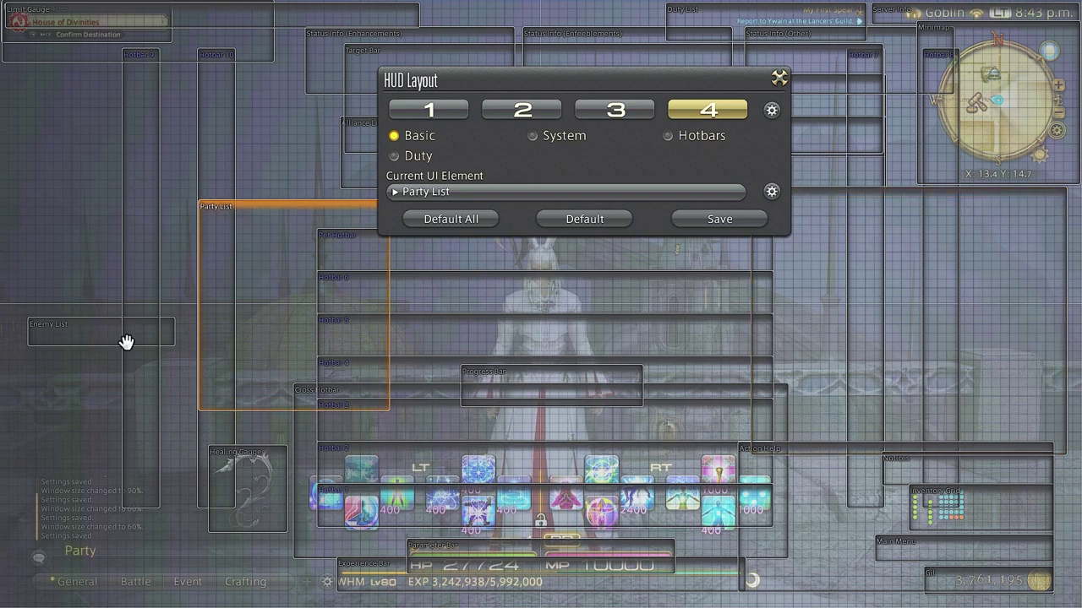
- Move the Enemy List to the left edge and set Item Help to 80%, shifted up-left
{"action": "left_click_drag", "start_coordinate": [125, 342], "coordinate": [92, 343]}
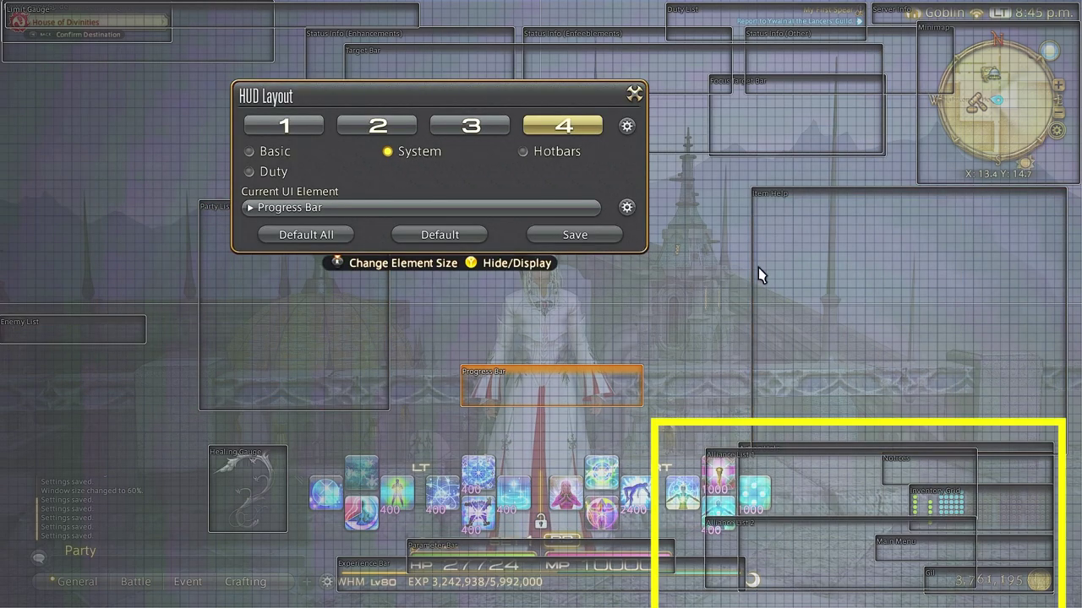
{"action": "left_click", "coordinate": [823, 321]}
{"action": "left_click", "coordinate": [623, 208]}
{"action": "left_click", "coordinate": [524, 213]}
{"action": "left_click", "coordinate": [465, 386]}
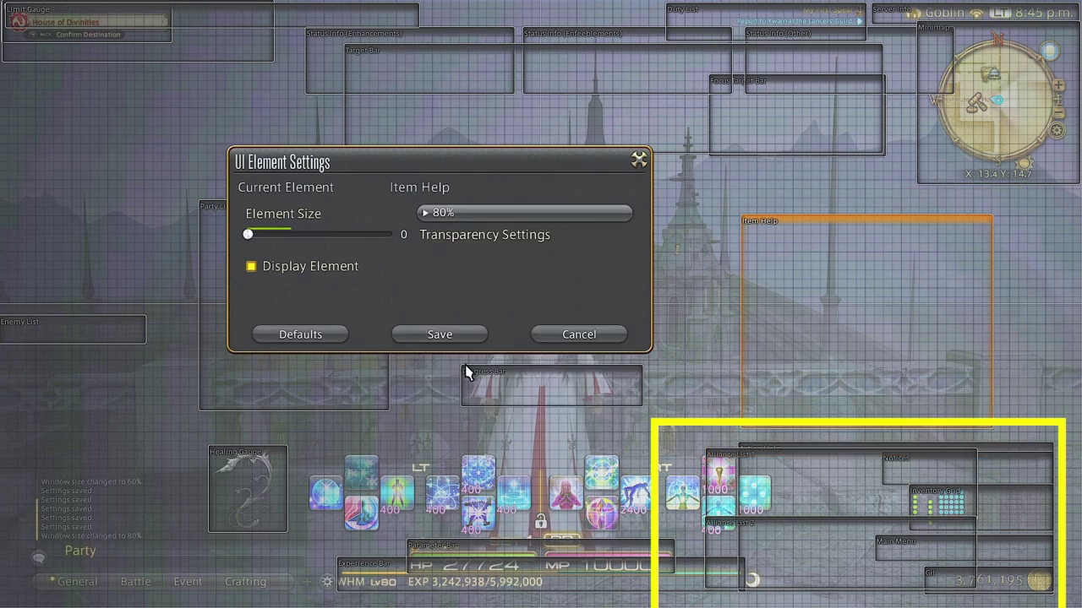
{"action": "left_click", "coordinate": [485, 340]}
{"action": "left_click_drag", "start_coordinate": [851, 331], "coordinate": [800, 295]}
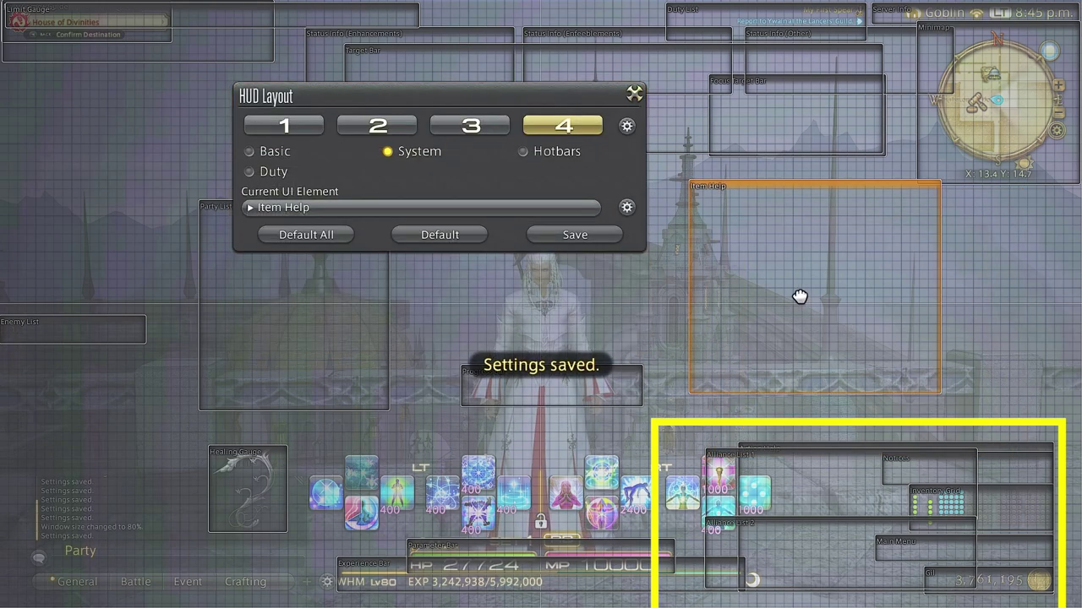
- Shrink the Parameter Bar to 60%
{"action": "left_click", "coordinate": [818, 483]}
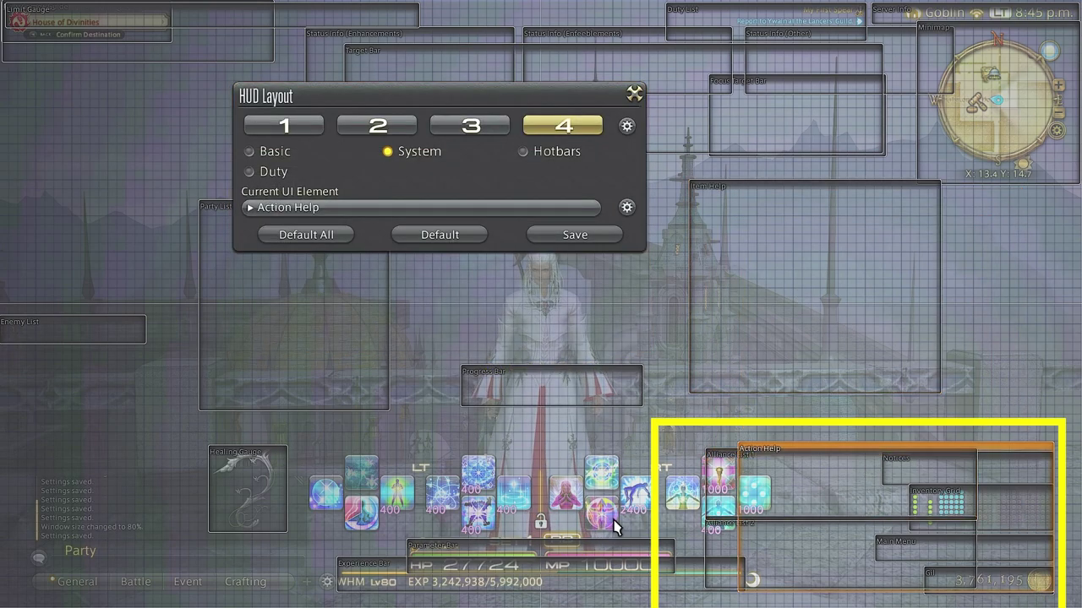
{"action": "left_click", "coordinate": [524, 558]}
{"action": "left_click", "coordinate": [627, 207]}
{"action": "left_click", "coordinate": [531, 212]}
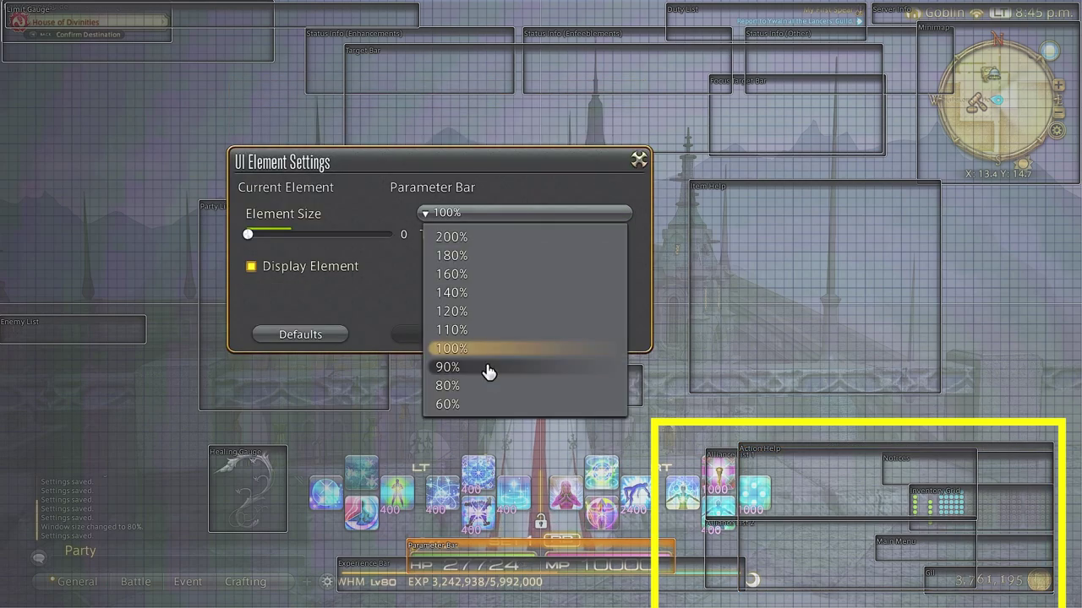
{"action": "left_click", "coordinate": [486, 405]}
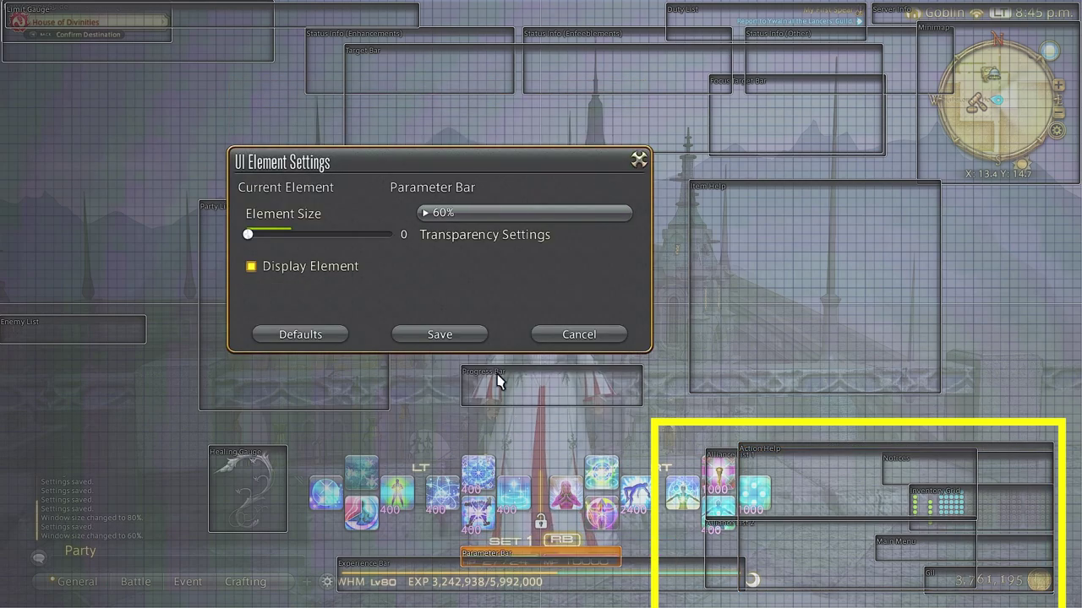
{"action": "left_click", "coordinate": [456, 338]}
- Shrink the Experience Bar to 60% and move it to the bottom edge
{"action": "left_click", "coordinate": [578, 581]}
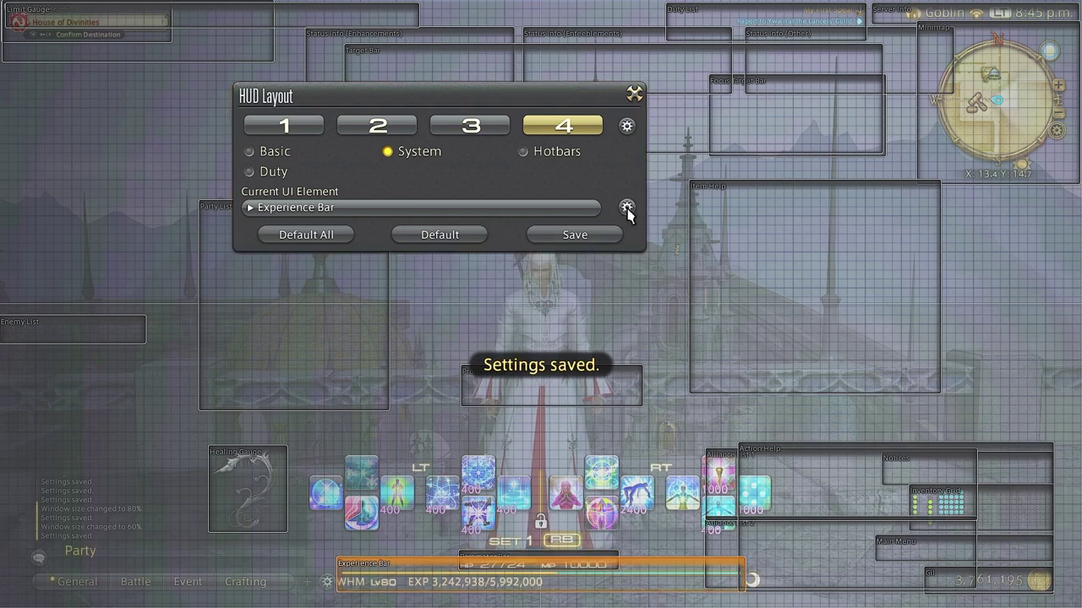
{"action": "left_click", "coordinate": [626, 207]}
{"action": "left_click", "coordinate": [507, 216]}
{"action": "left_click", "coordinate": [490, 406]}
{"action": "left_click", "coordinate": [439, 334]}
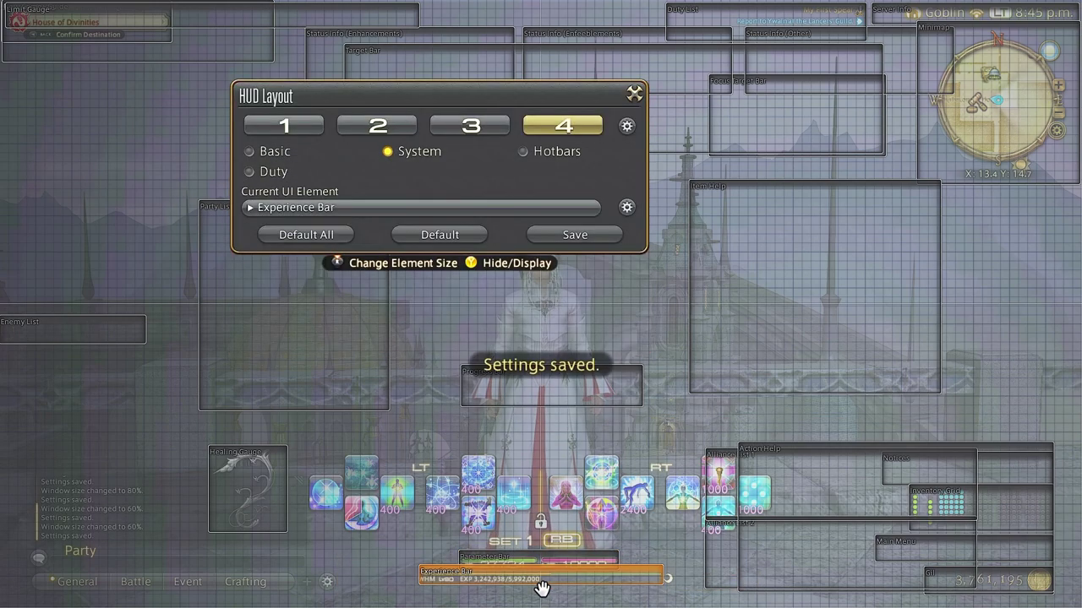
{"action": "mouse_move", "coordinate": [541, 589]}
{"action": "left_mouse_down"}
{"action": "mouse_move", "coordinate": [550, 594]}
{"action": "mouse_move", "coordinate": [554, 574]}
{"action": "left_mouse_up"}
- Raise the progress bar and switch the Healing Gauge to Simple Mode beside it
{"action": "left_click", "coordinate": [557, 573]}
{"action": "left_click_drag", "start_coordinate": [575, 381], "coordinate": [555, 355]}
{"action": "left_click", "coordinate": [346, 360]}
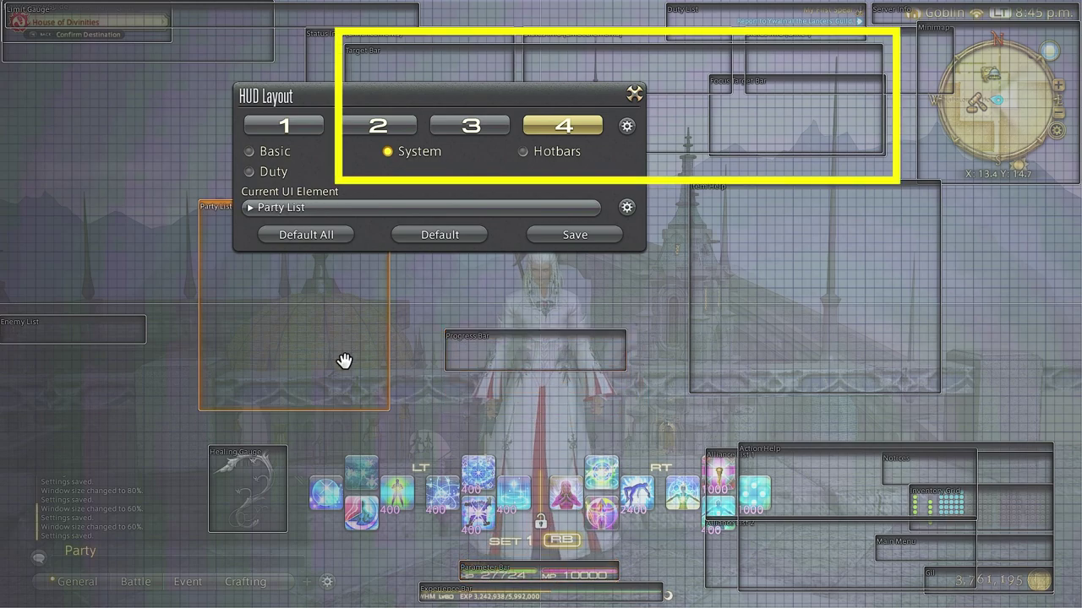
{"action": "left_click", "coordinate": [297, 453]}
{"action": "left_click", "coordinate": [626, 207]}
{"action": "left_click", "coordinate": [290, 294]}
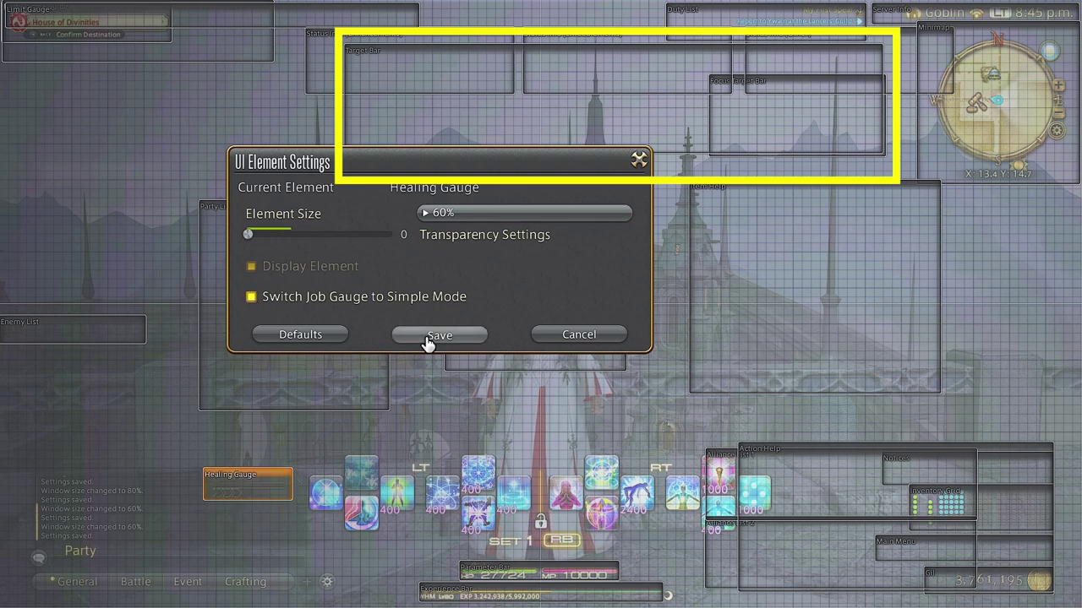
{"action": "left_click", "coordinate": [427, 339]}
{"action": "left_click_drag", "start_coordinate": [357, 449], "coordinate": [399, 364]}
- Hide the combined Target Bar and enable Display Target Info Independently
{"action": "left_click", "coordinate": [818, 320]}
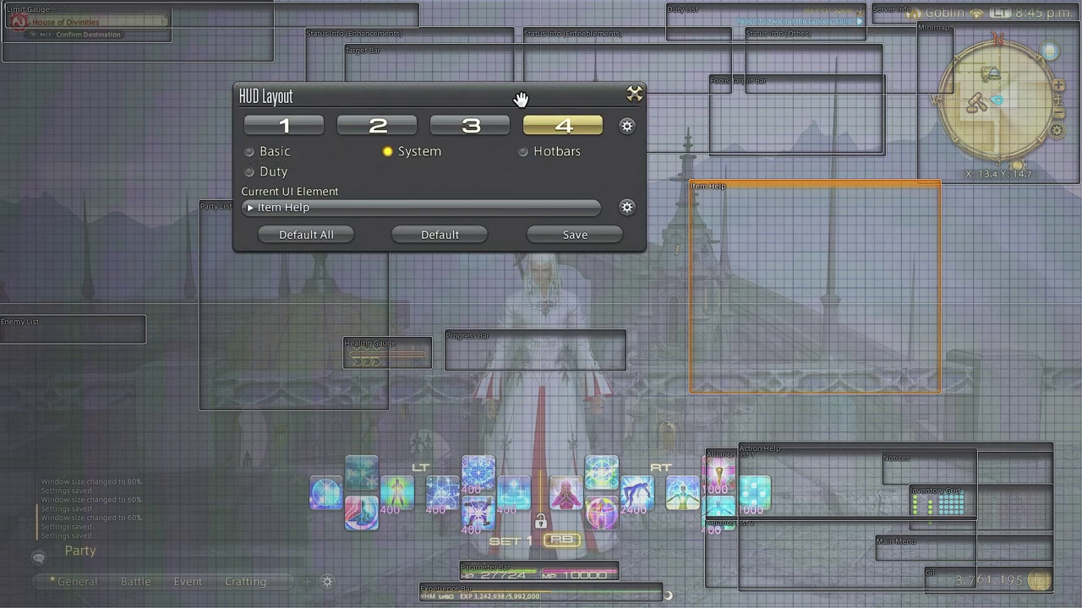
{"action": "left_click", "coordinate": [558, 65]}
{"action": "mouse_move", "coordinate": [586, 89]}
{"action": "left_mouse_down"}
{"action": "mouse_move", "coordinate": [614, 86]}
{"action": "mouse_move", "coordinate": [739, 212]}
{"action": "mouse_move", "coordinate": [778, 205]}
{"action": "left_mouse_up"}
{"action": "left_click", "coordinate": [626, 207]}
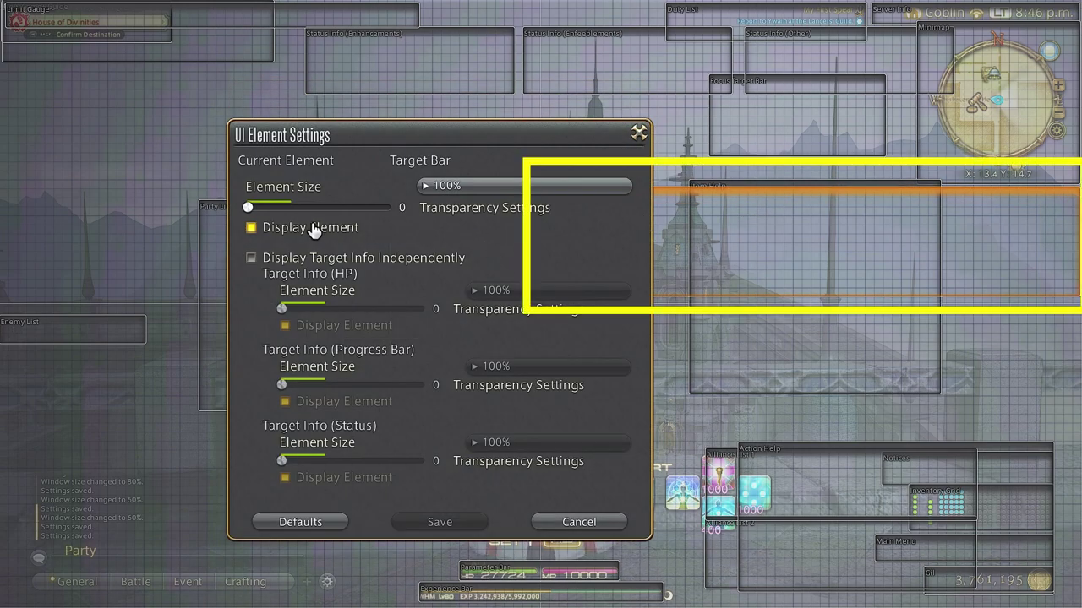
{"action": "left_click", "coordinate": [462, 188]}
{"action": "left_click", "coordinate": [370, 230]}
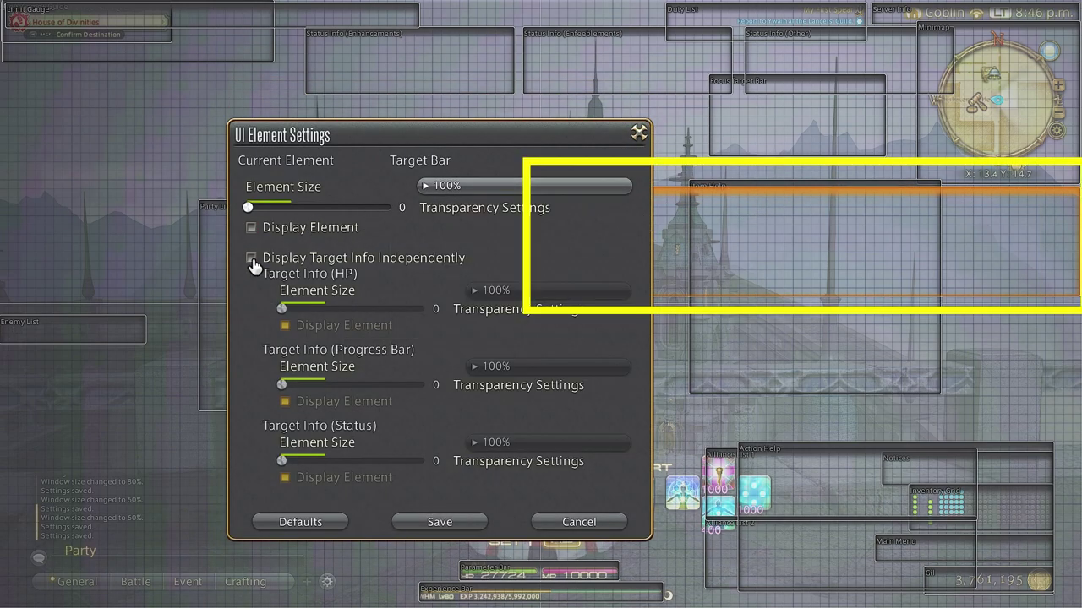
{"action": "left_click_drag", "start_coordinate": [463, 146], "coordinate": [306, 123]}
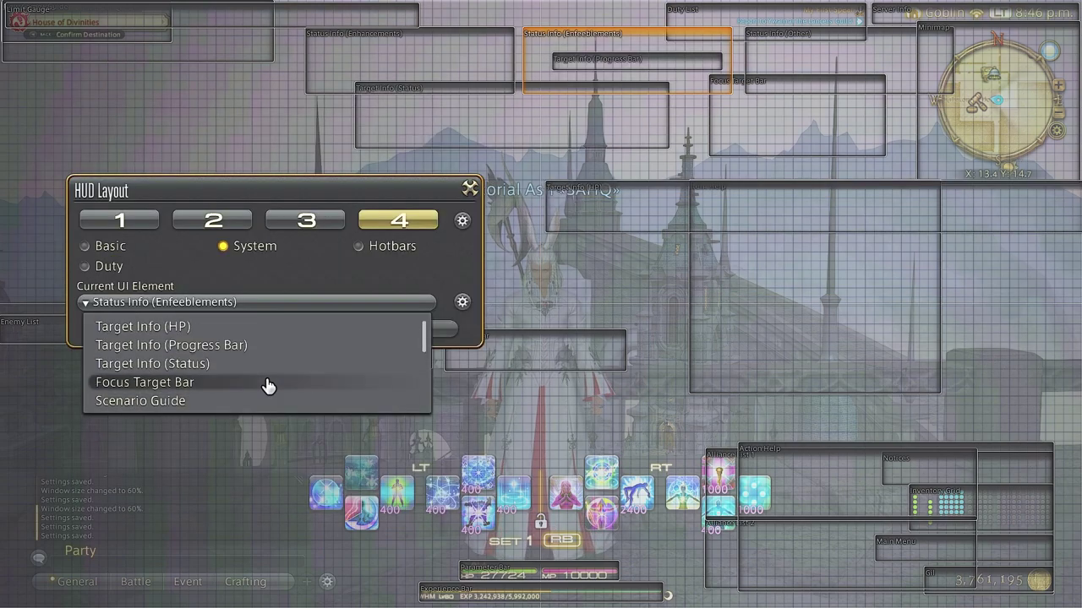
{"action": "scroll", "coordinate": [245, 359], "scroll_direction": "up", "scroll_amount": 1}
- Position the target progress bar and status pieces, setting the progress bar to 140%
{"action": "left_click", "coordinate": [243, 365]}
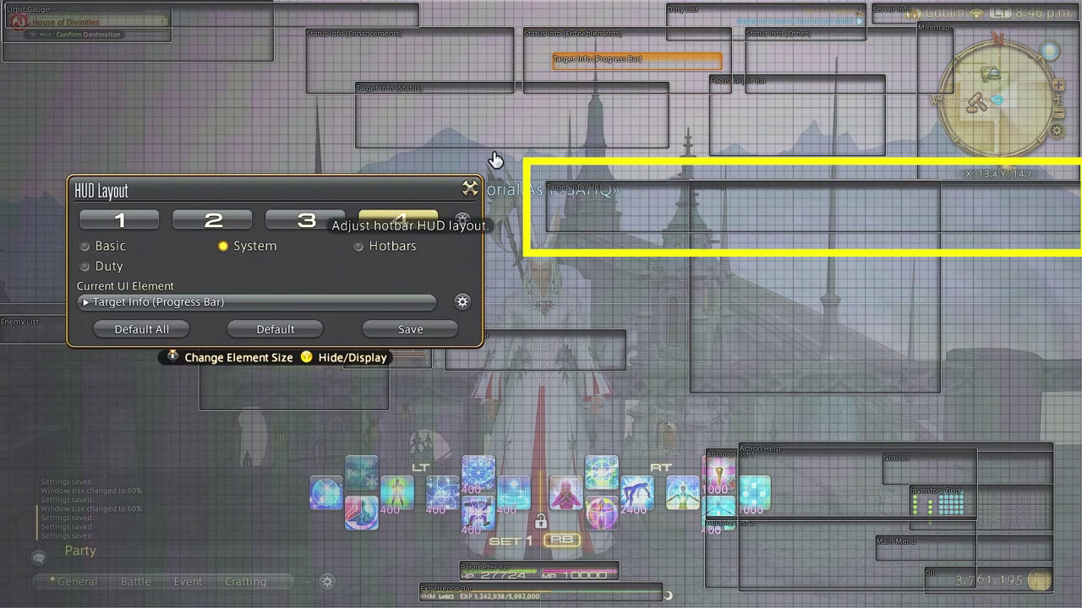
{"action": "left_click_drag", "start_coordinate": [623, 60], "coordinate": [614, 243]}
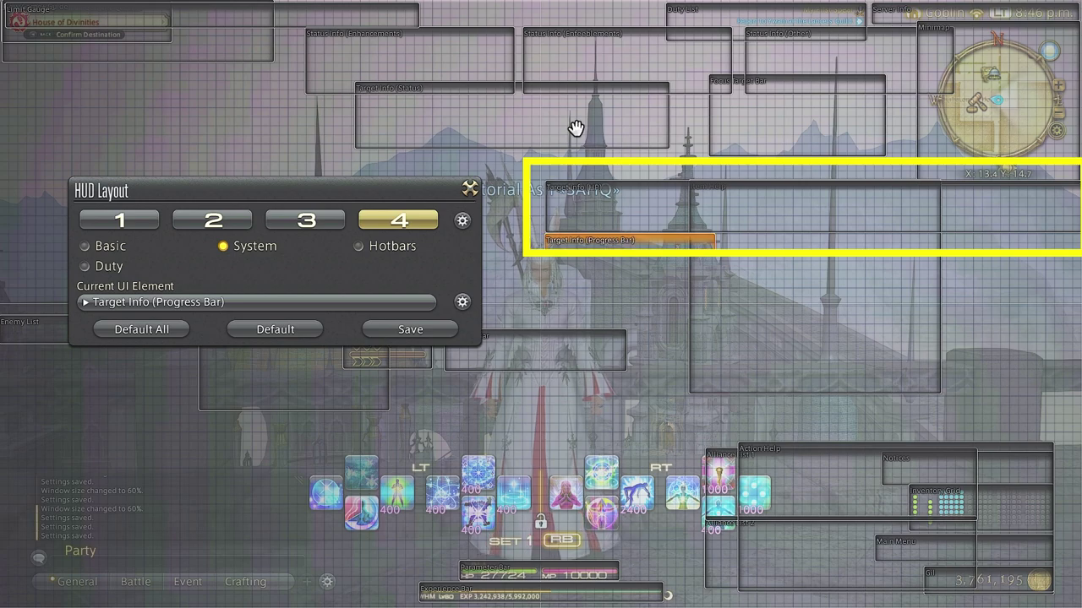
{"action": "left_click_drag", "start_coordinate": [576, 128], "coordinate": [900, 291]}
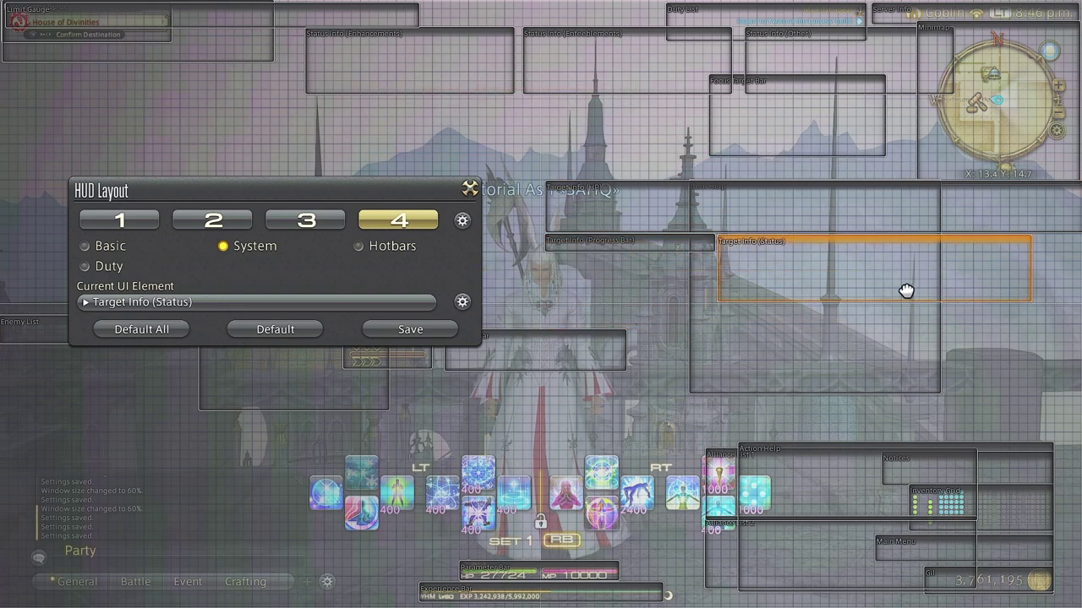
{"action": "left_click", "coordinate": [461, 302]}
{"action": "left_click", "coordinate": [309, 332]}
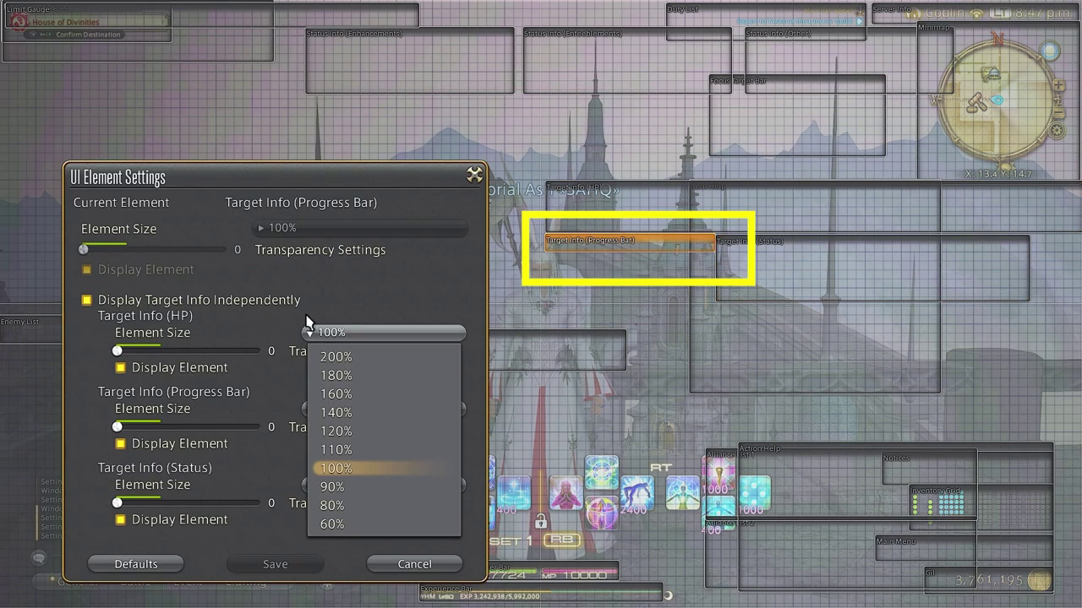
{"action": "left_click", "coordinate": [384, 379]}
{"action": "left_click", "coordinate": [102, 306]}
{"action": "left_click", "coordinate": [397, 409]}
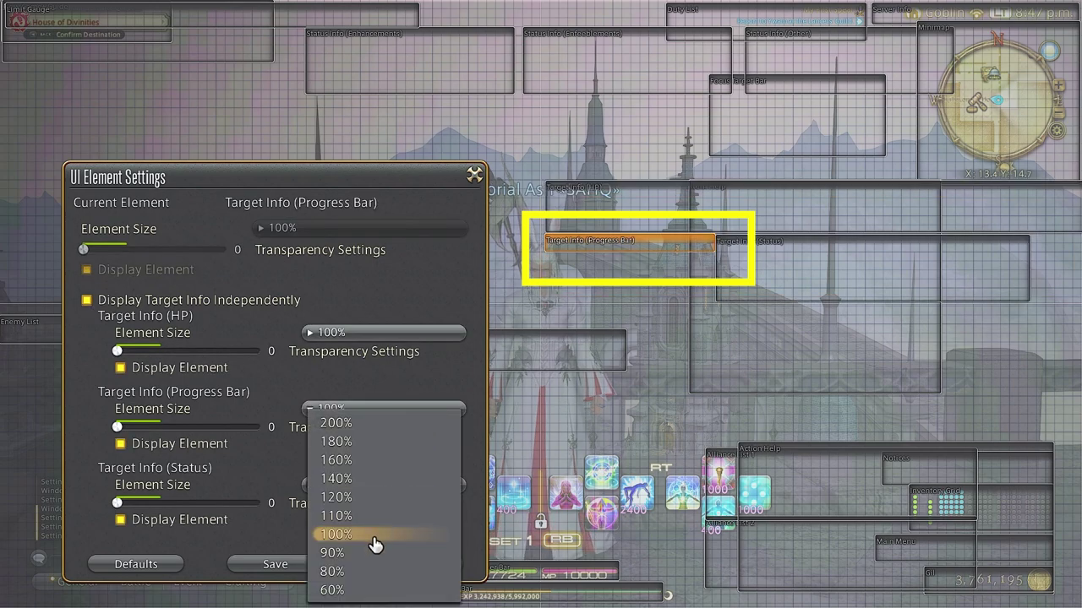
{"action": "left_click", "coordinate": [376, 479]}
{"action": "left_click", "coordinate": [275, 564]}
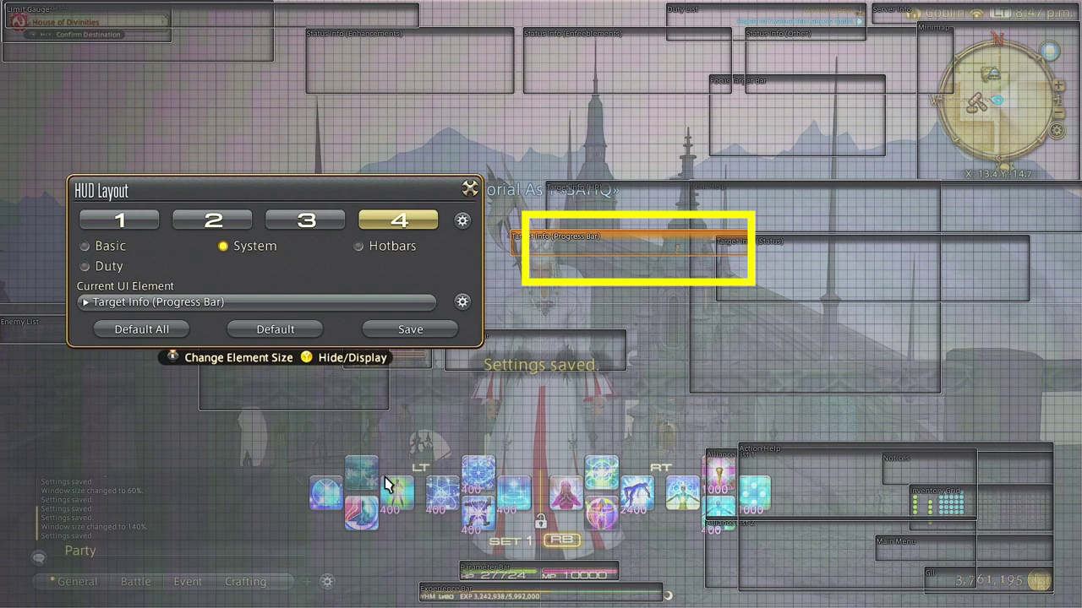
{"action": "left_click_drag", "start_coordinate": [563, 251], "coordinate": [592, 270]}
- Set Target Info (HP) to 80% and align the progress bar and status pieces below it
{"action": "left_click", "coordinate": [643, 237]}
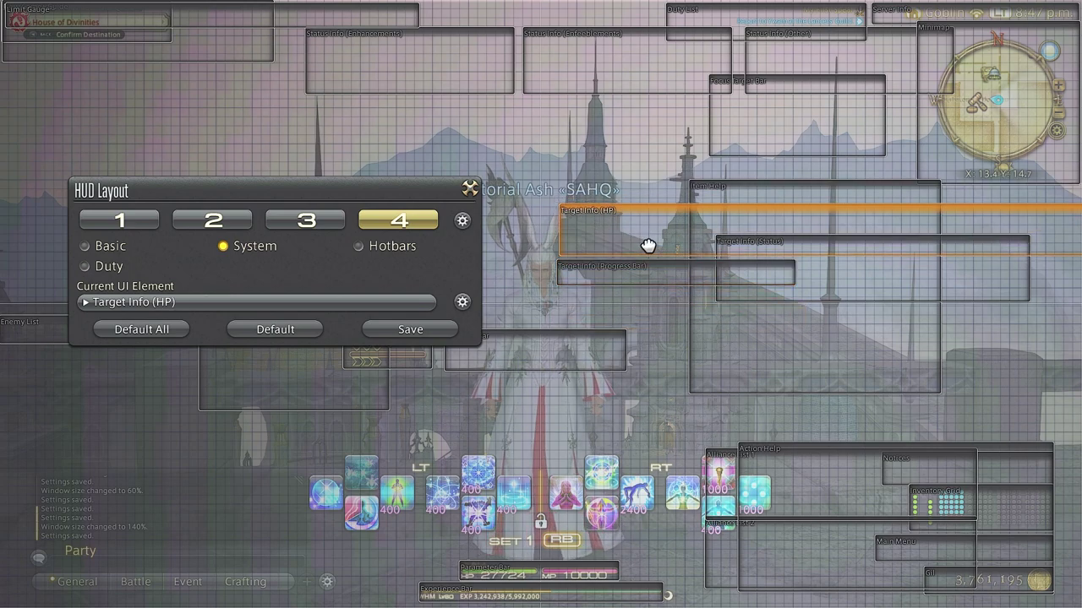
{"action": "left_click", "coordinate": [462, 302]}
{"action": "left_click", "coordinate": [430, 339]}
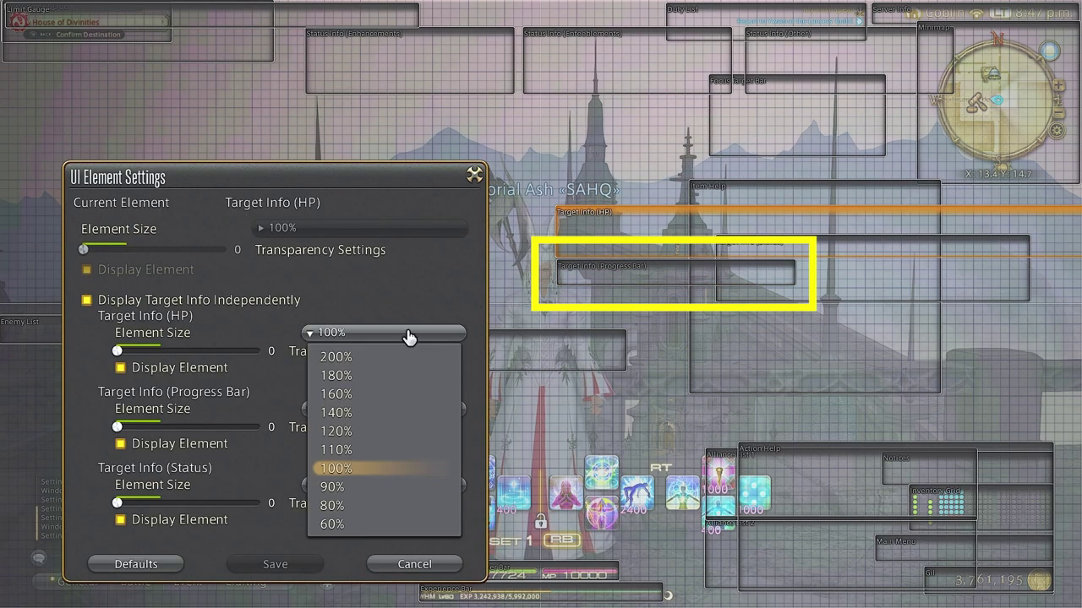
{"action": "left_click", "coordinate": [410, 338]}
{"action": "left_click", "coordinate": [410, 340]}
{"action": "left_click", "coordinate": [373, 506]}
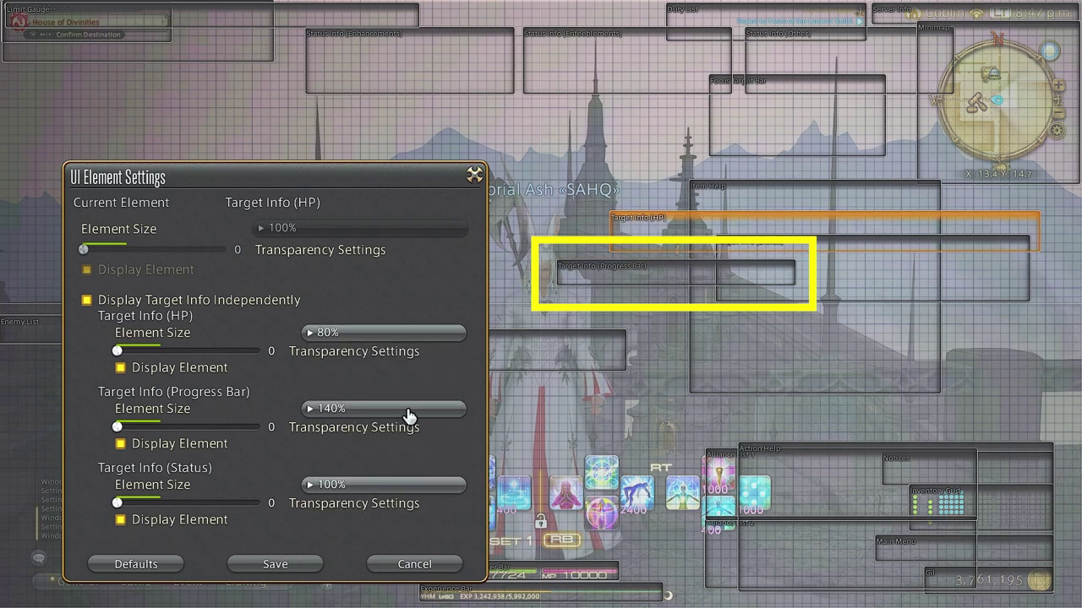
{"action": "left_click", "coordinate": [308, 563]}
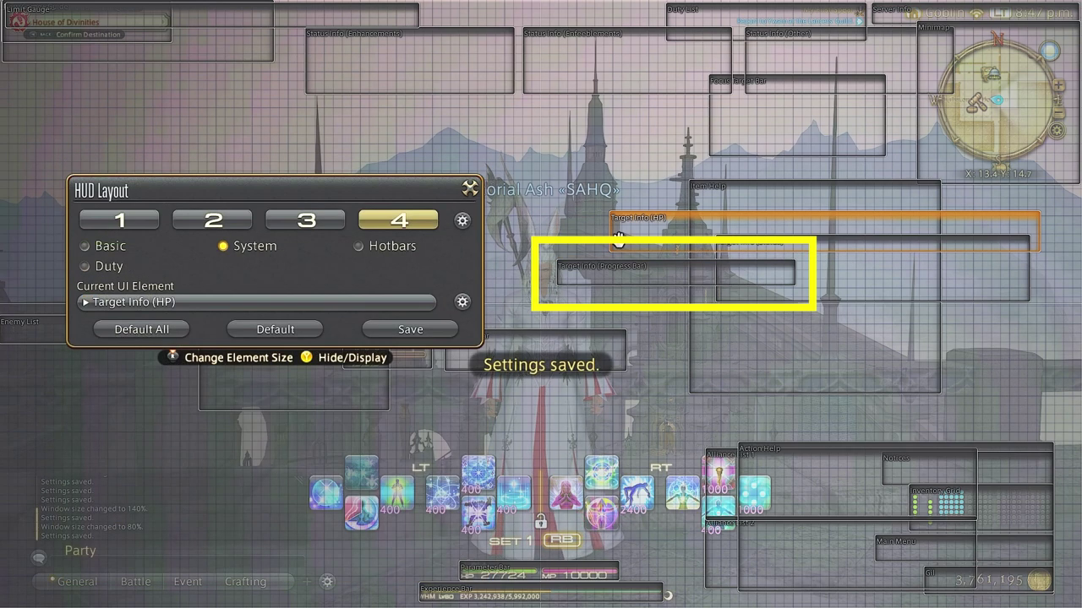
{"action": "left_click", "coordinate": [634, 278]}
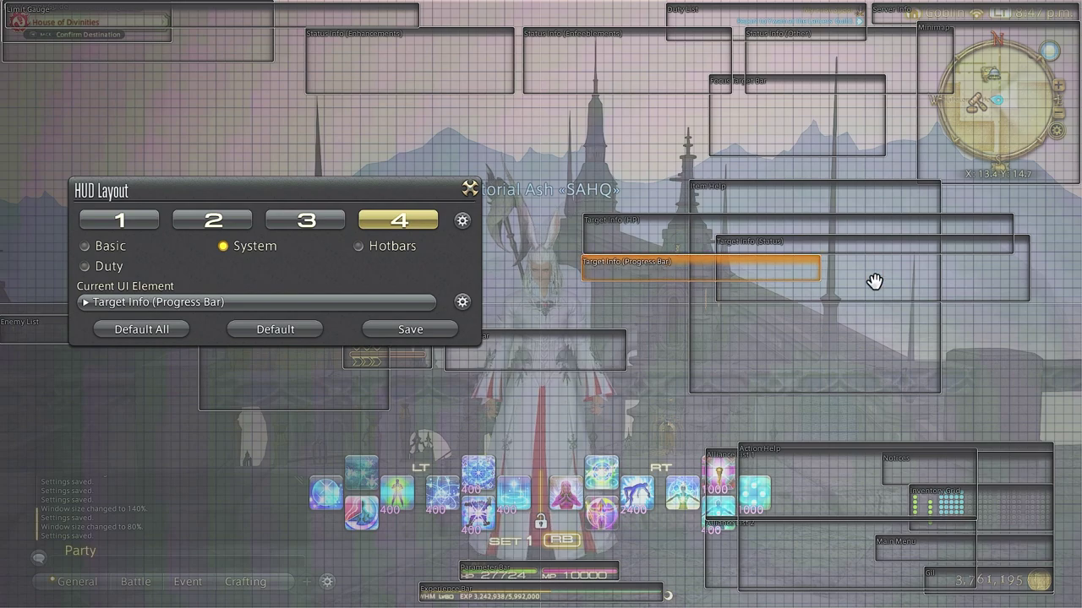
{"action": "left_click_drag", "start_coordinate": [876, 280], "coordinate": [749, 329]}
{"action": "left_click", "coordinate": [709, 279]}
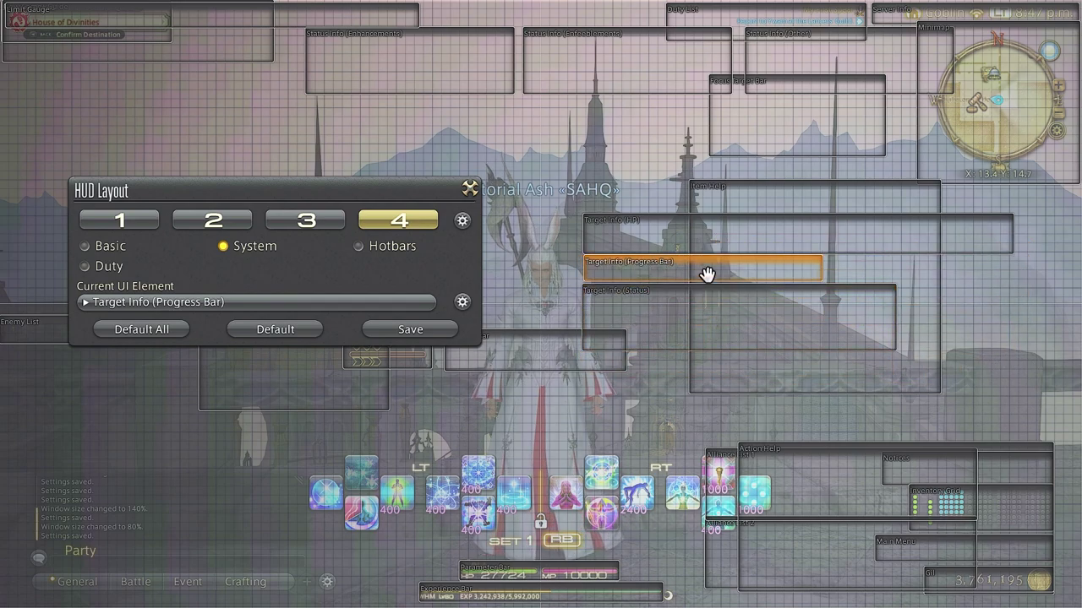
{"action": "left_click", "coordinate": [698, 319]}
- Move the Focus Target Bar to top centre and open Status Info (Enhancements) settings
{"action": "left_click", "coordinate": [768, 143]}
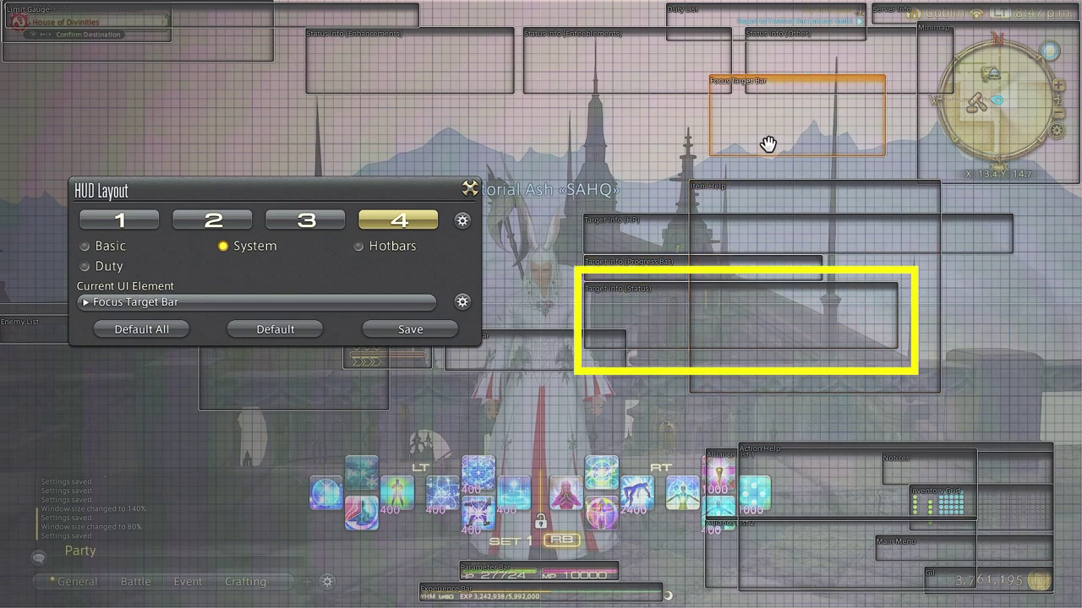
{"action": "left_click_drag", "start_coordinate": [809, 152], "coordinate": [612, 205]}
{"action": "left_click", "coordinate": [463, 71]}
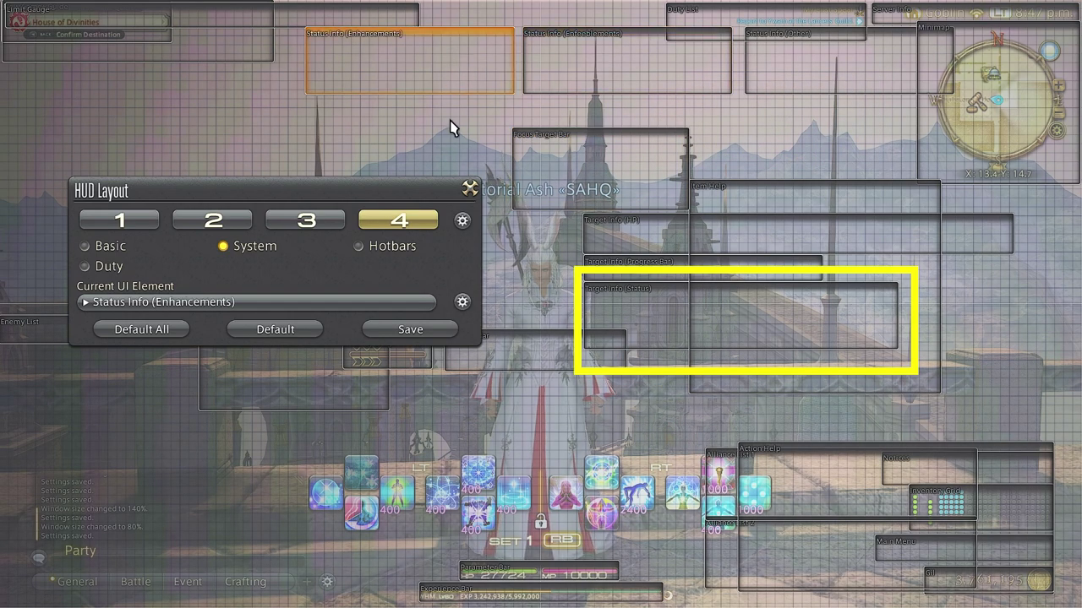
{"action": "left_click", "coordinate": [464, 304]}
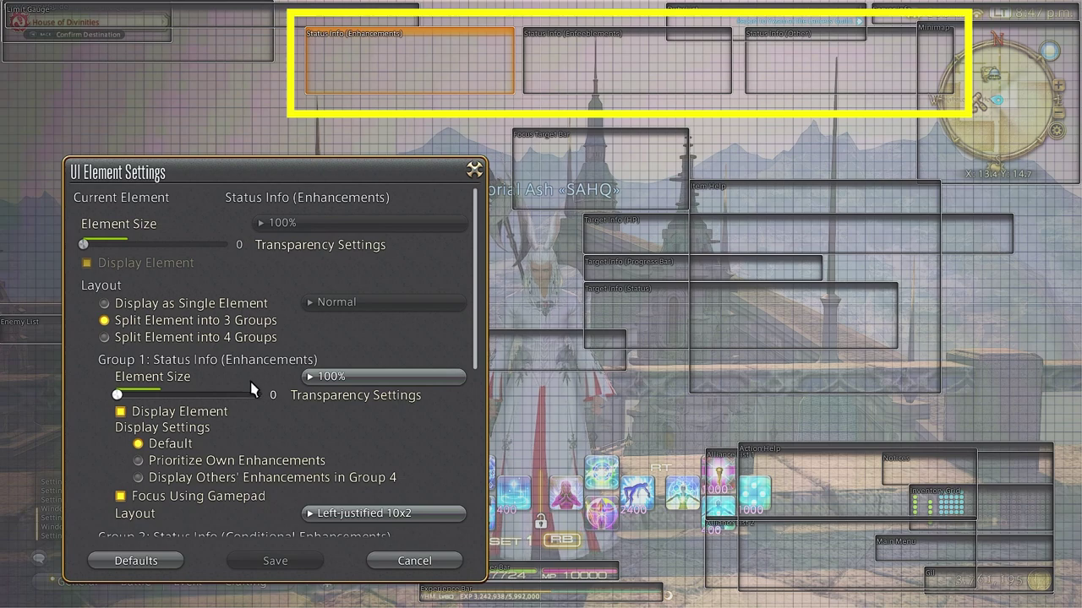
- Change Status Info (Enhancements) to Split Element into 4 Groups and close the window
{"action": "scroll", "coordinate": [257, 390], "scroll_direction": "down", "scroll_amount": 1}
{"action": "scroll", "coordinate": [265, 445], "scroll_direction": "down", "scroll_amount": 2}
{"action": "scroll", "coordinate": [272, 444], "scroll_direction": "up", "scroll_amount": 3}
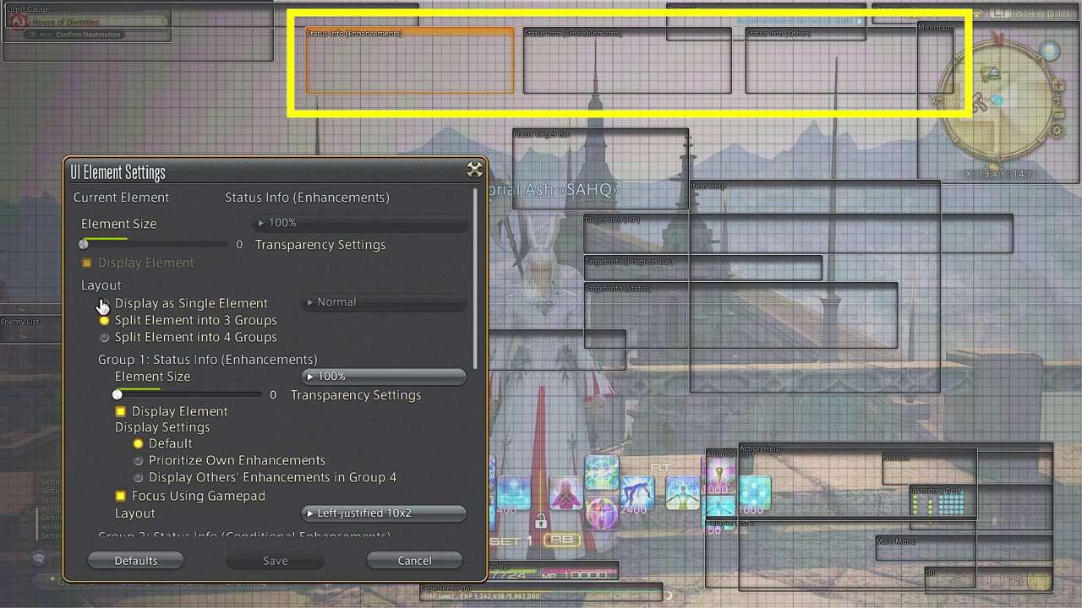
{"action": "left_click", "coordinate": [103, 304]}
{"action": "left_click", "coordinate": [104, 338]}
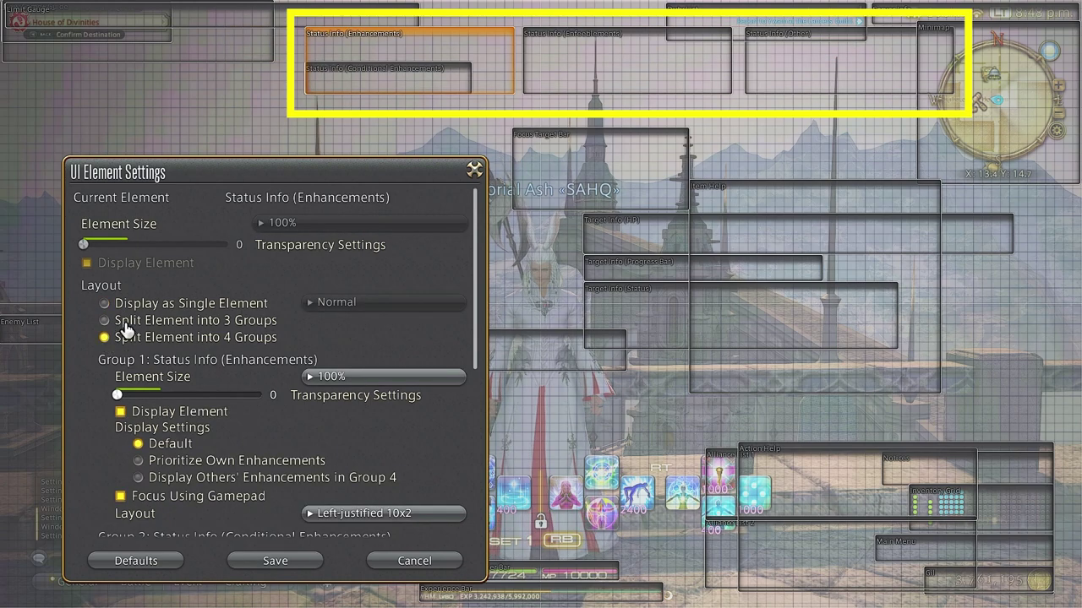
{"action": "scroll", "coordinate": [214, 337], "scroll_direction": "down", "scroll_amount": 3}
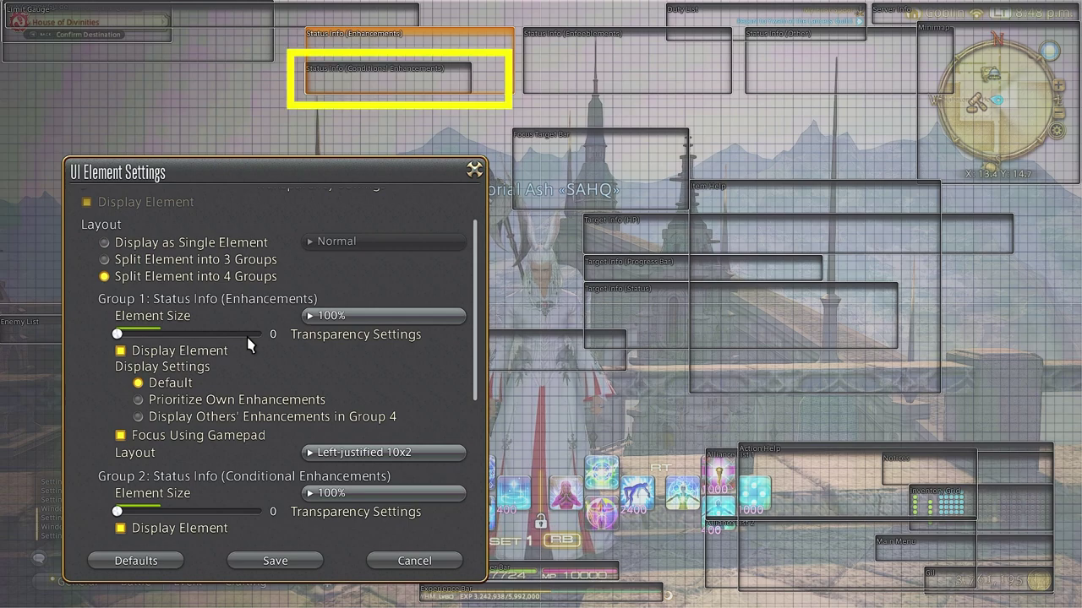
{"action": "scroll", "coordinate": [210, 391], "scroll_direction": "down", "scroll_amount": 3}
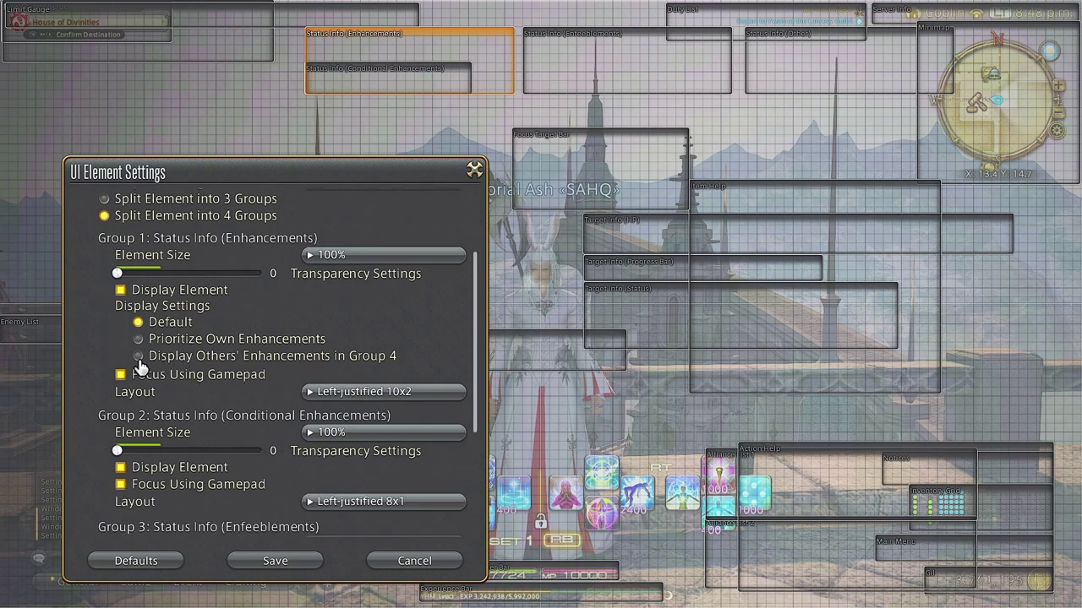
{"action": "key", "text": "Escape"}
- Put conditional enhancements above the hotbars, enfeeblements right of centre, and Status Info (Other) top centre
{"action": "left_click_drag", "start_coordinate": [437, 89], "coordinate": [622, 424]}
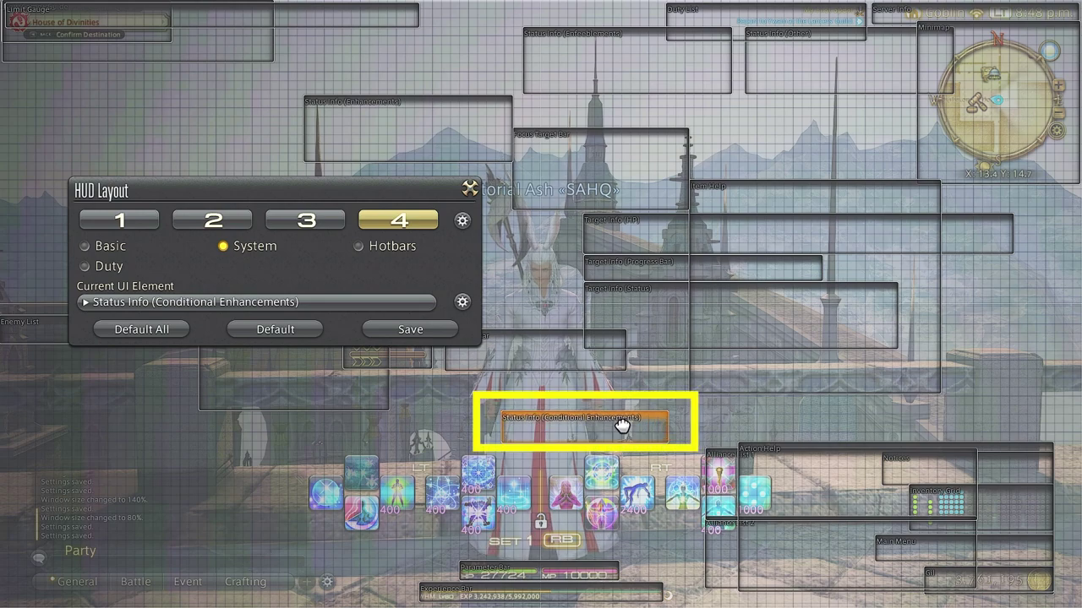
{"action": "left_click", "coordinate": [621, 72]}
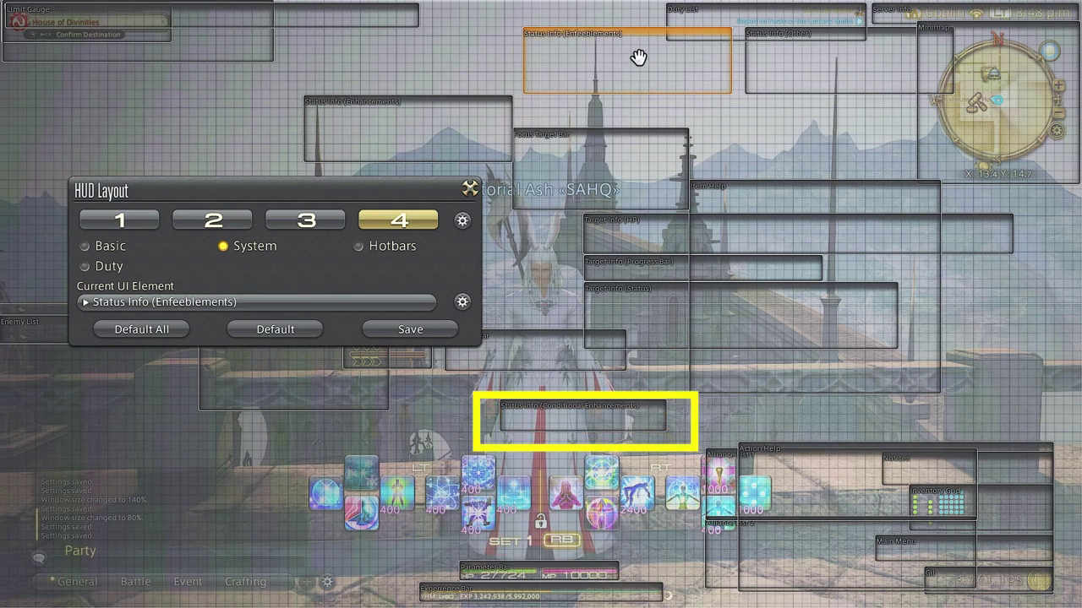
{"action": "left_click_drag", "start_coordinate": [625, 61], "coordinate": [847, 313]}
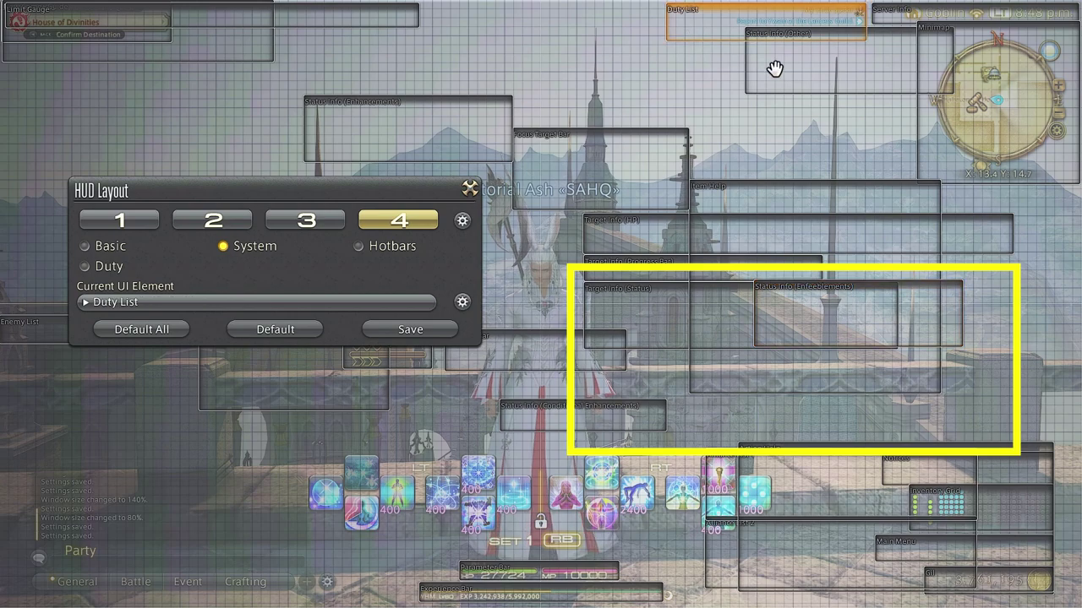
{"action": "left_click_drag", "start_coordinate": [838, 87], "coordinate": [543, 61]}
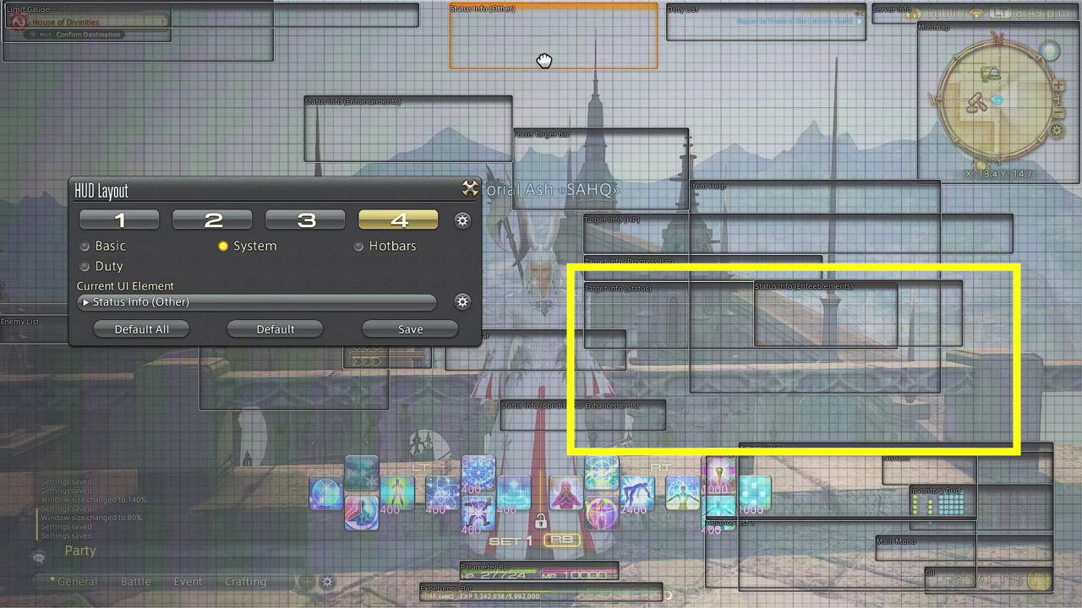
- Place Status Info (Enhancements) lower left beside the party list and recentre the layout editor
{"action": "left_click_drag", "start_coordinate": [458, 155], "coordinate": [841, 341]}
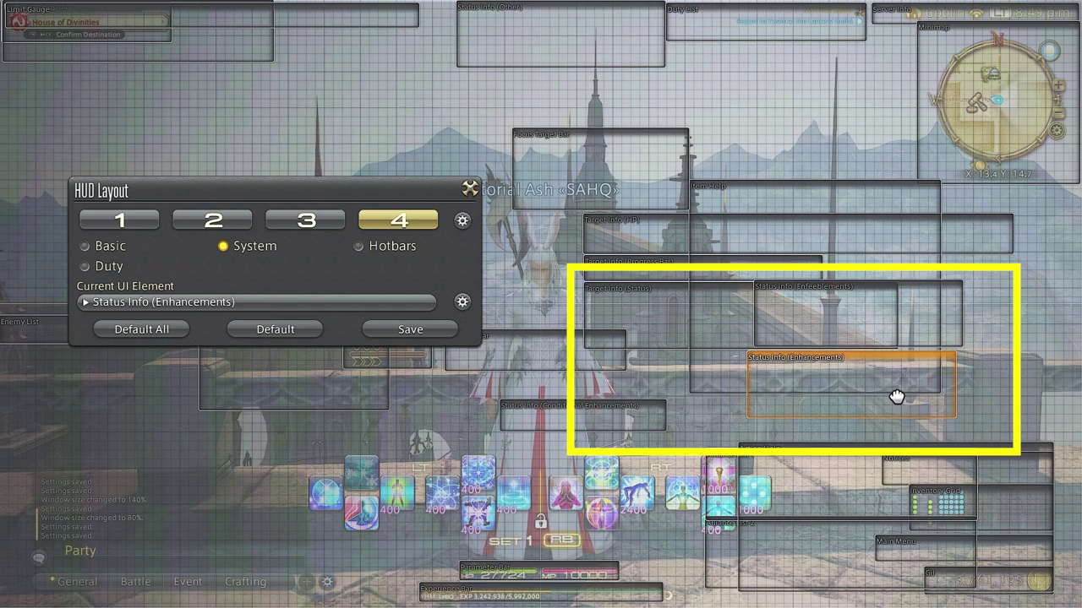
{"action": "left_click_drag", "start_coordinate": [896, 397], "coordinate": [361, 414]}
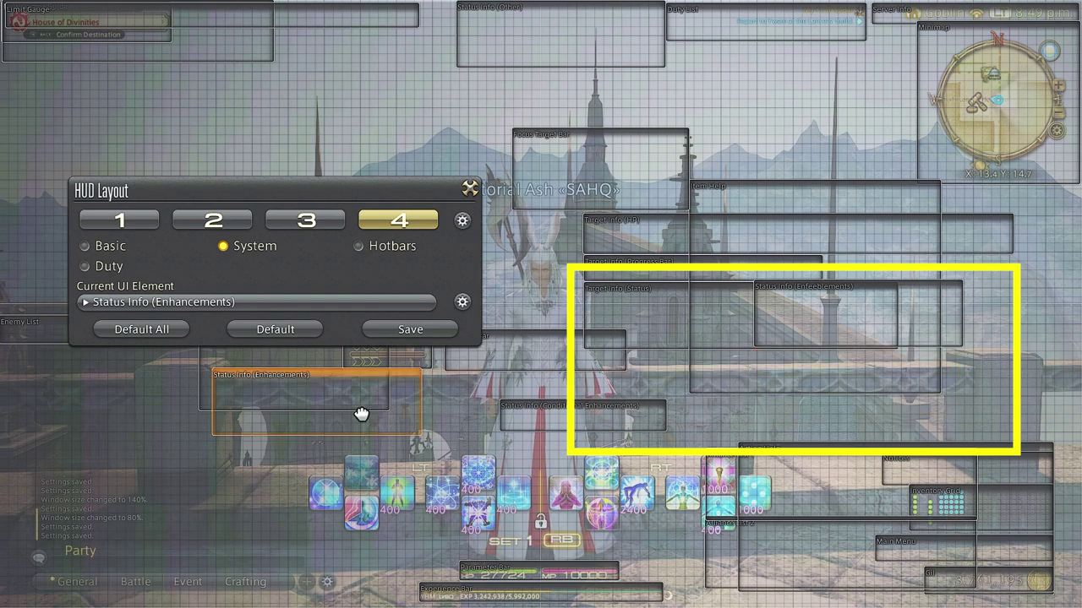
{"action": "left_click_drag", "start_coordinate": [324, 193], "coordinate": [631, 20]}
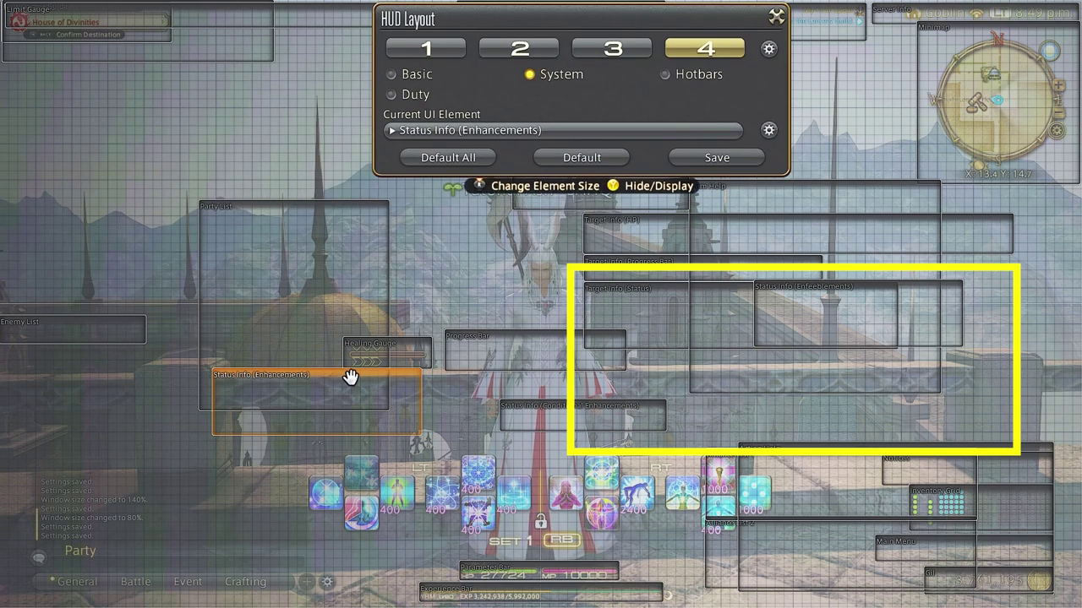
{"action": "left_click_drag", "start_coordinate": [349, 377], "coordinate": [327, 436]}
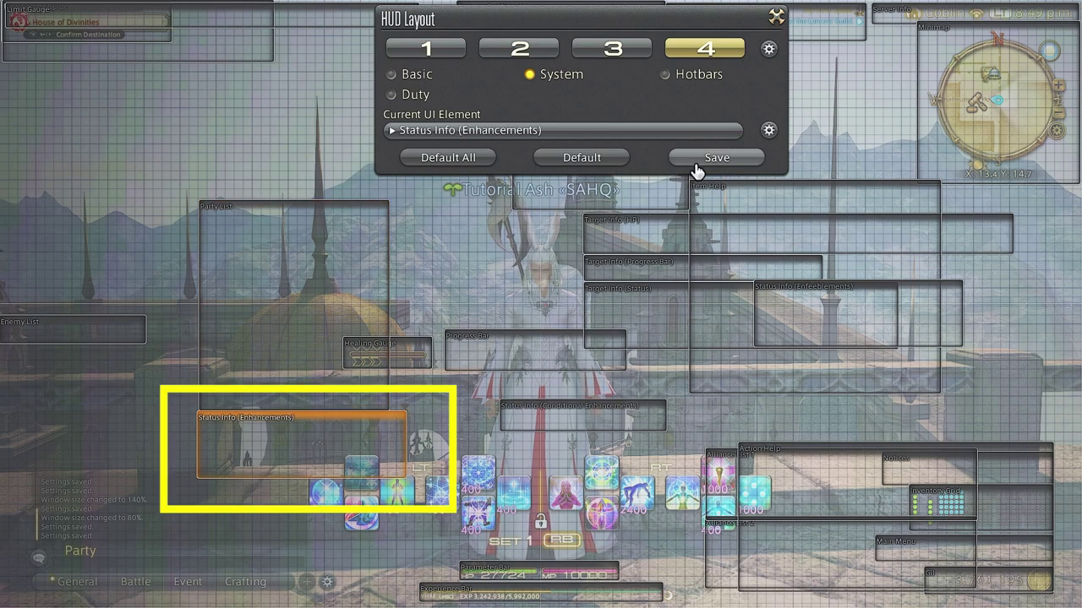
{"action": "left_click_drag", "start_coordinate": [668, 27], "coordinate": [631, 221]}
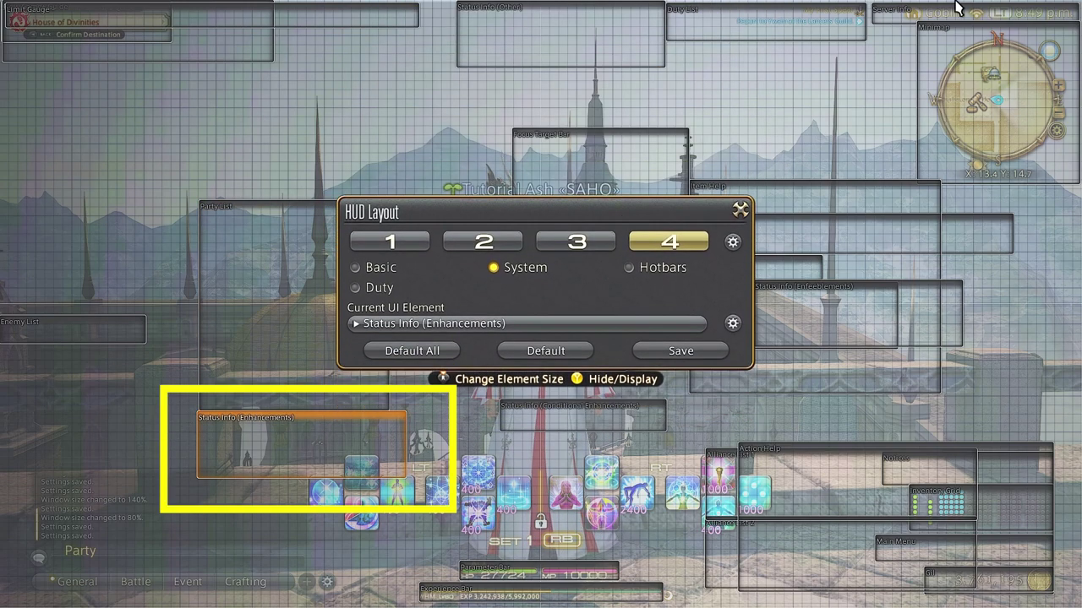
- Shrink Server Info to 80%
{"action": "left_click", "coordinate": [949, 11]}
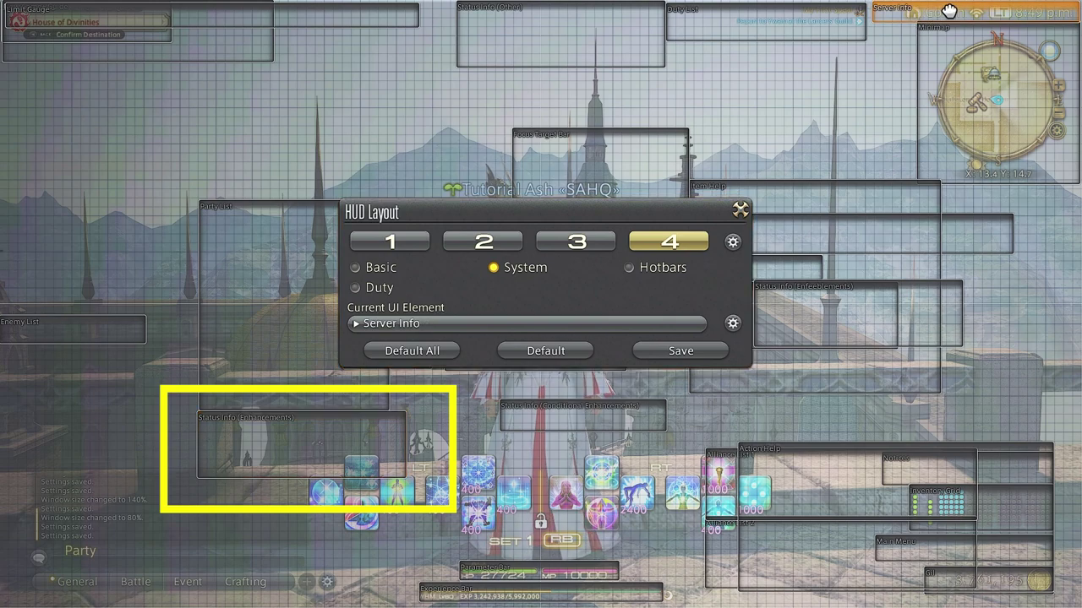
{"action": "key", "text": "Return"}
{"action": "key", "text": "Return"}
{"action": "key", "text": "Down"}
{"action": "key", "text": "Return"}
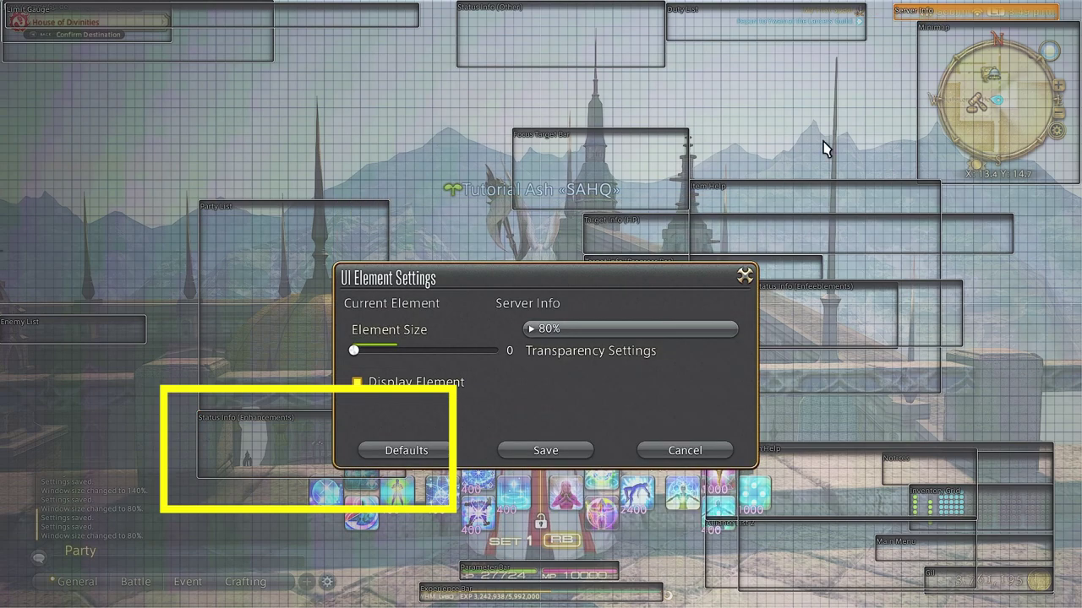
{"action": "left_click", "coordinate": [545, 450]}
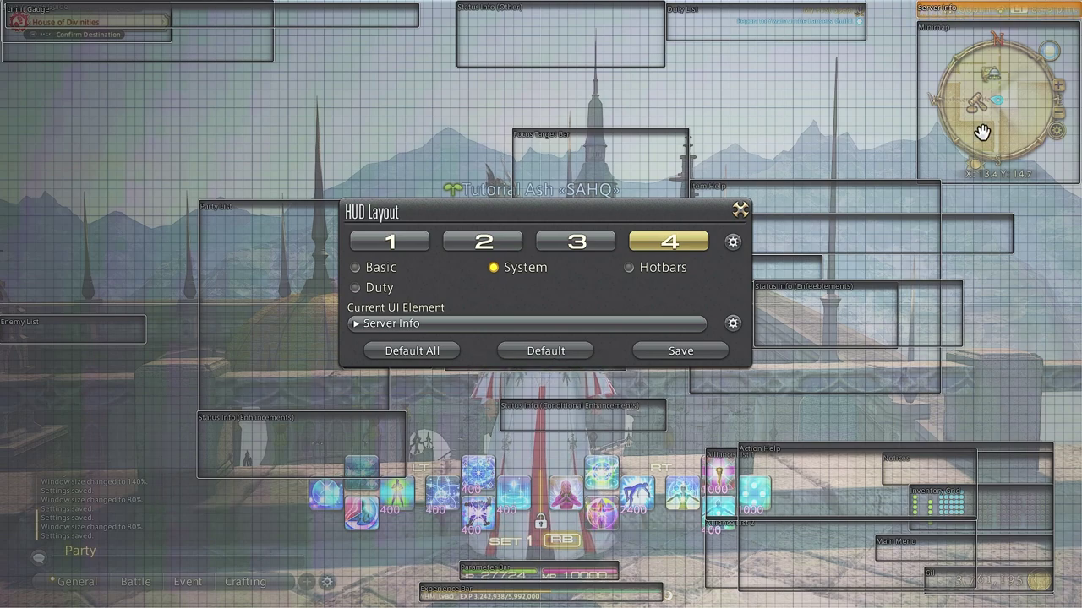
- Nudge the minimap up, move the Focus Target Bar beside it, and save and close the layout
{"action": "left_click_drag", "start_coordinate": [980, 129], "coordinate": [979, 118]}
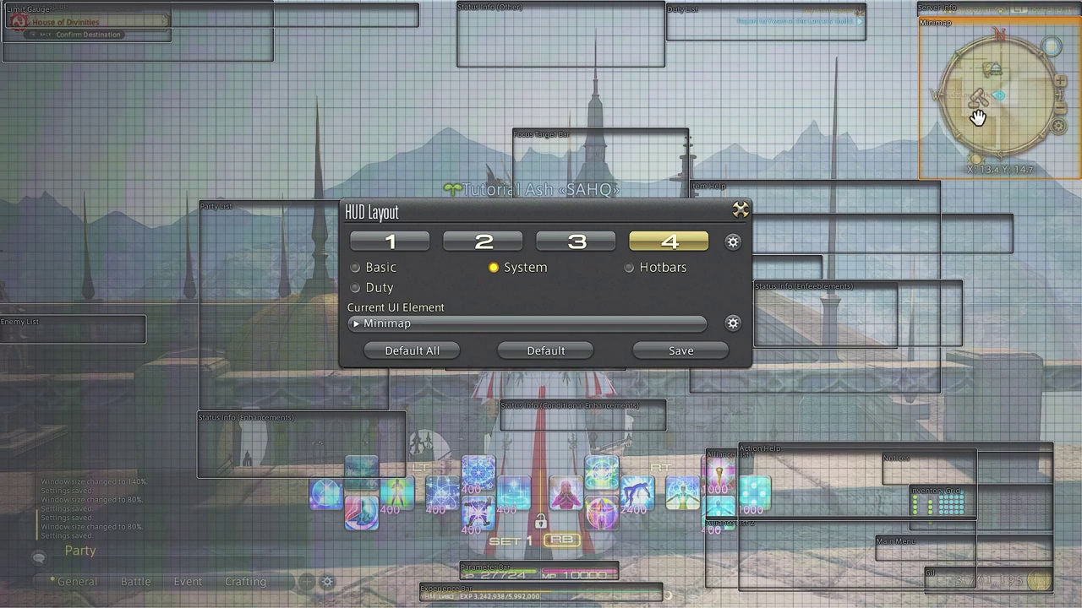
{"action": "left_click", "coordinate": [653, 354]}
{"action": "left_click", "coordinate": [387, 18]}
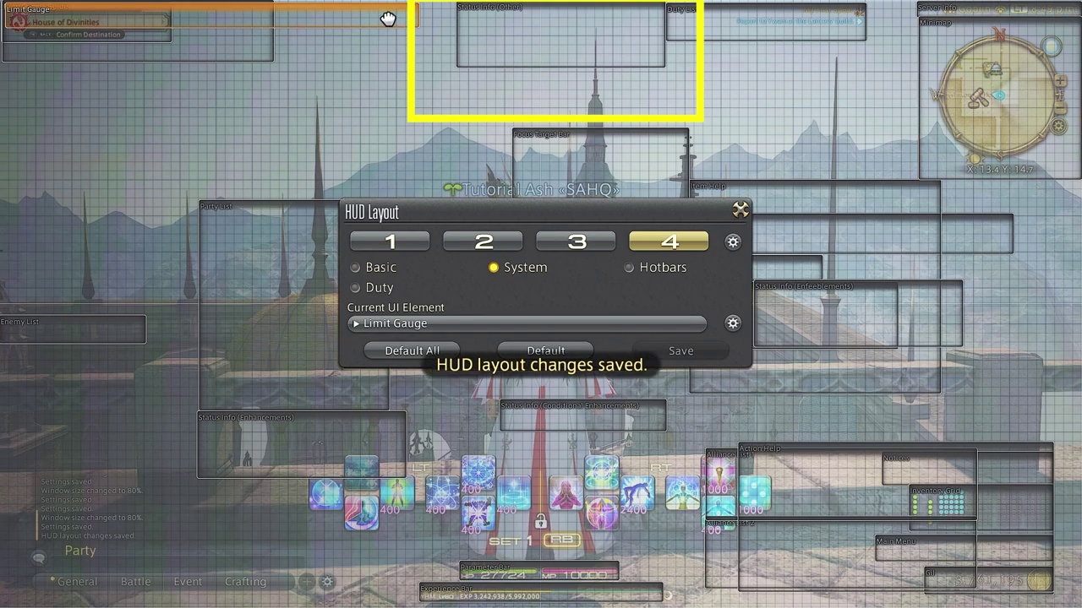
{"action": "left_click_drag", "start_coordinate": [540, 214], "coordinate": [240, 64]}
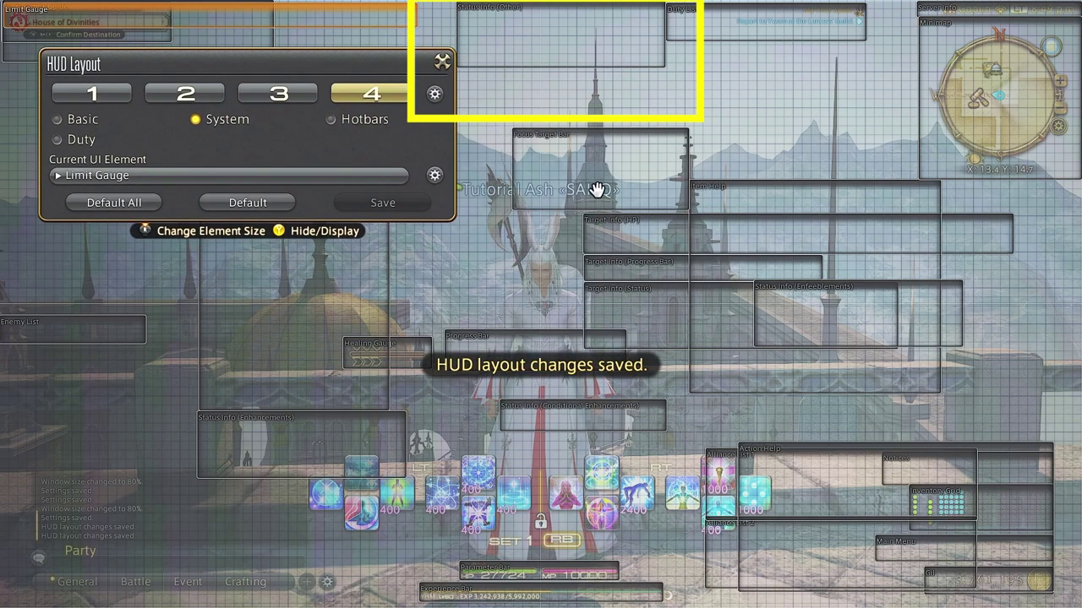
{"action": "left_click_drag", "start_coordinate": [597, 189], "coordinate": [826, 104]}
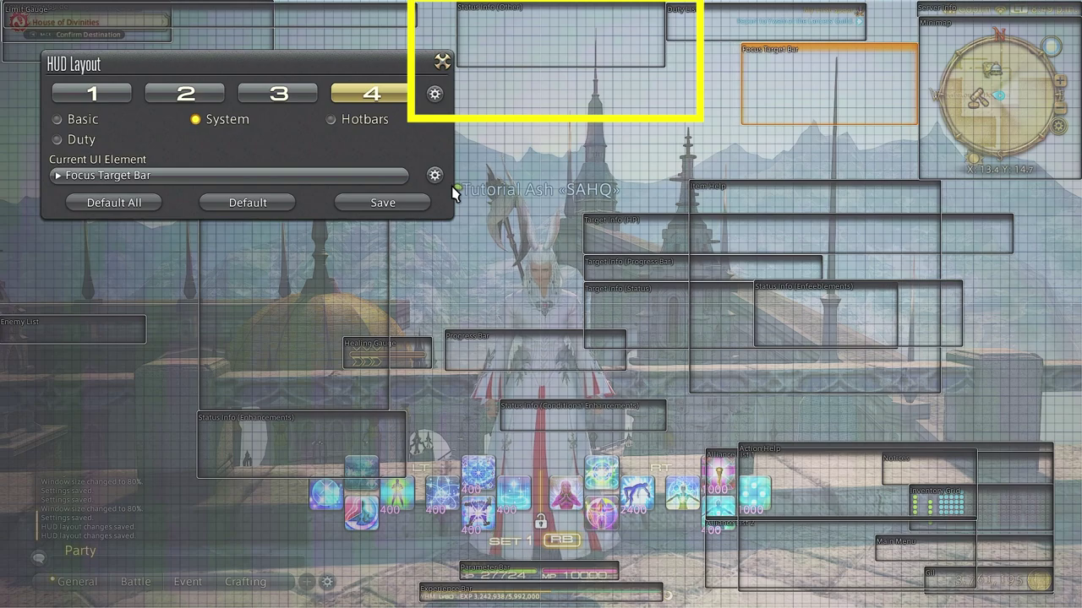
{"action": "left_click", "coordinate": [377, 206]}
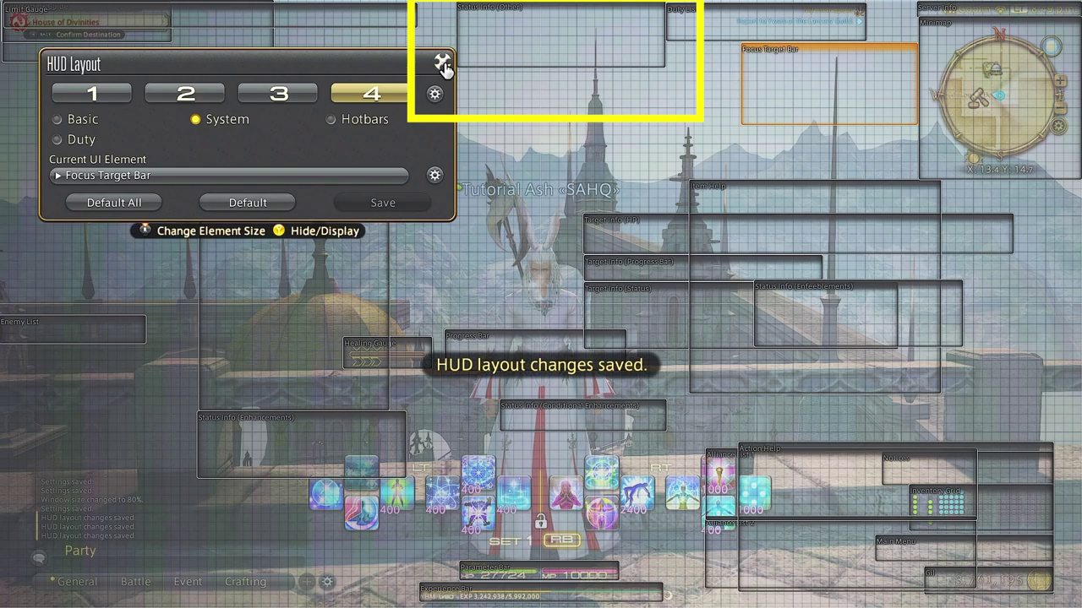
{"action": "left_click_drag", "start_coordinate": [340, 73], "coordinate": [579, 198]}
{"action": "left_click", "coordinate": [676, 188]}
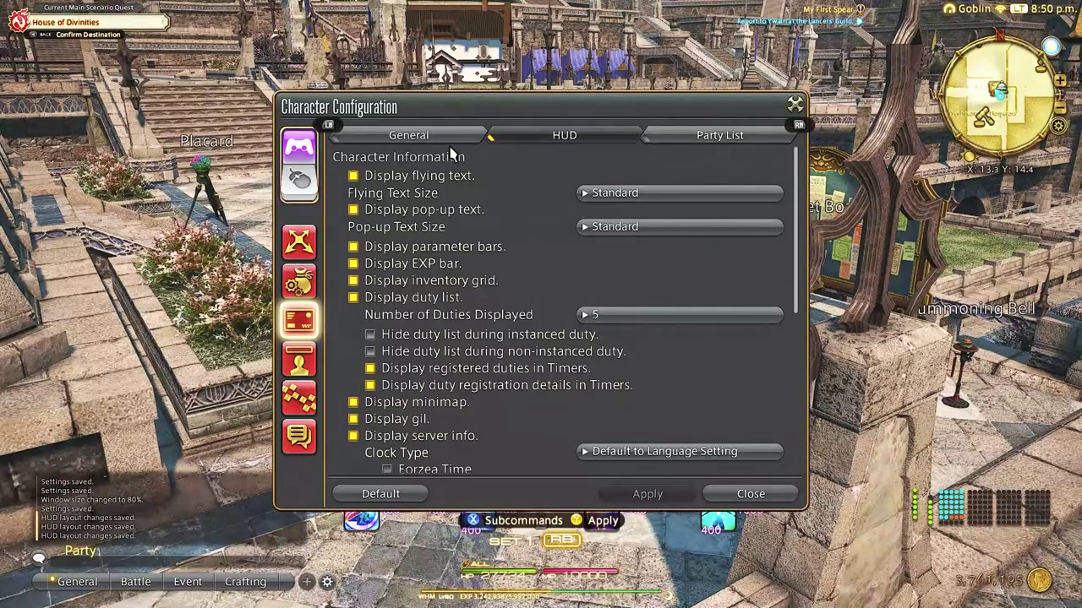
- Set map transparency to 37, disable recommendations and playguide at login, and apply
{"action": "scroll", "coordinate": [448, 283], "scroll_direction": "down", "scroll_amount": 10}
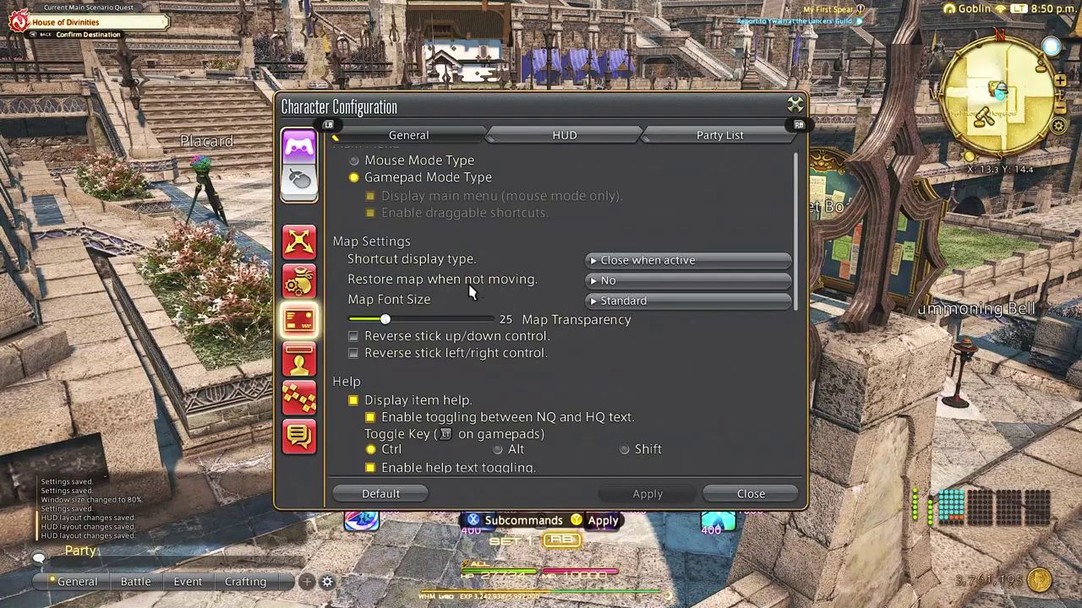
{"action": "scroll", "coordinate": [422, 300], "scroll_direction": "down", "scroll_amount": 1}
{"action": "left_click_drag", "start_coordinate": [384, 306], "coordinate": [404, 310]}
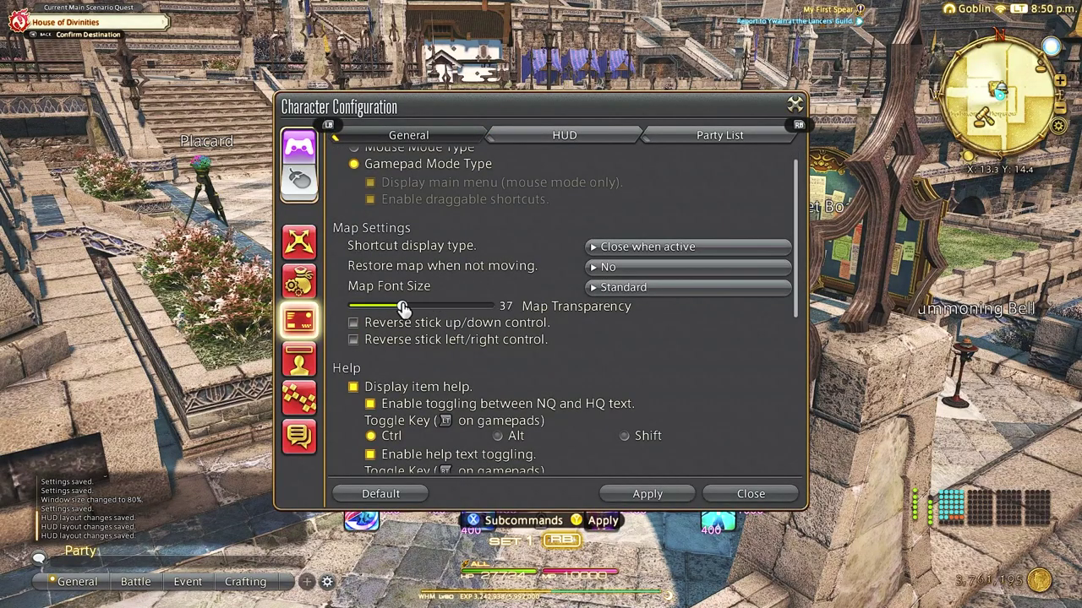
{"action": "scroll", "coordinate": [353, 330], "scroll_direction": "down", "scroll_amount": 10}
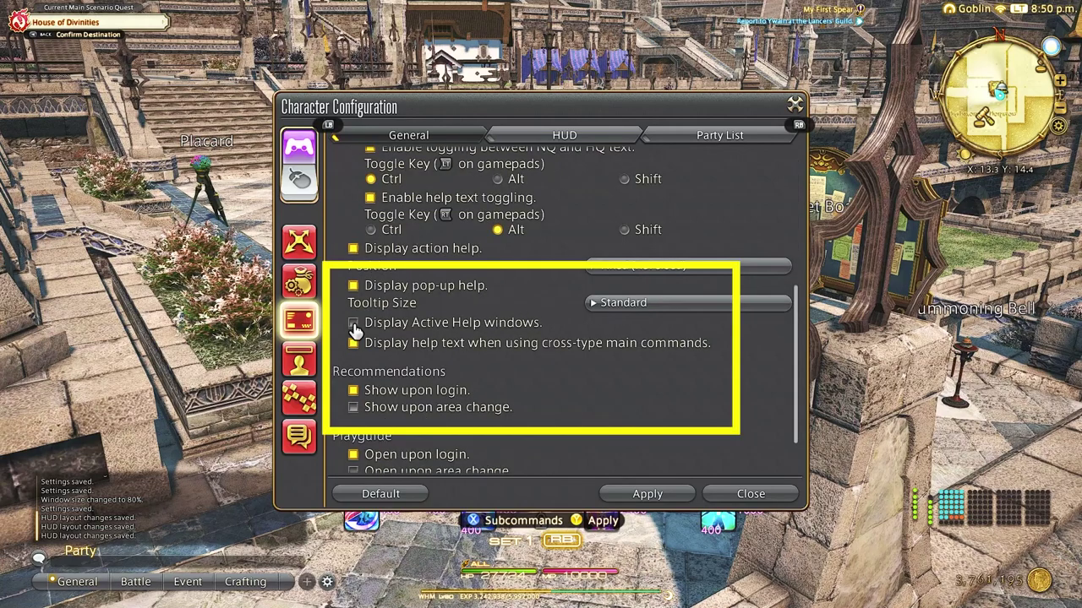
{"action": "scroll", "coordinate": [355, 360], "scroll_direction": "down", "scroll_amount": 3}
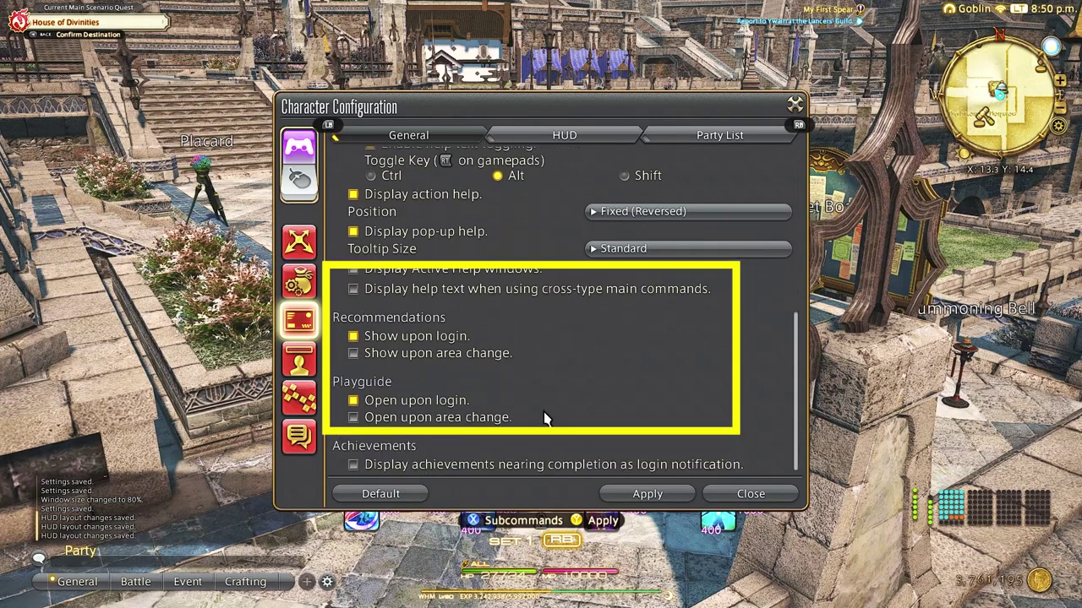
{"action": "left_click", "coordinate": [639, 492]}
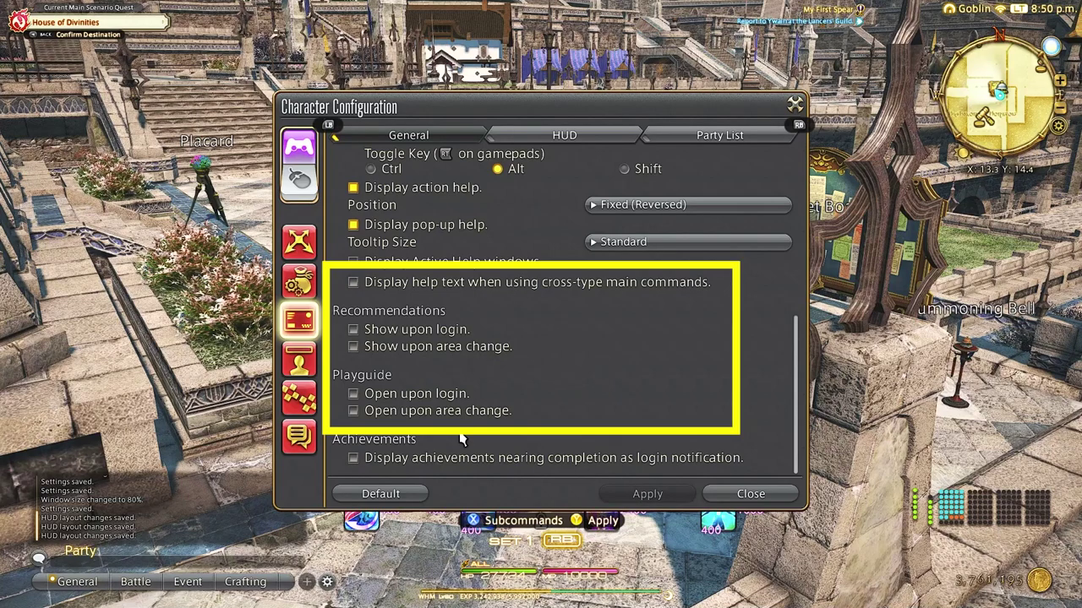
- On the HUD tab, set Flying Text Size and Pop-up Text Size to Large
{"action": "left_click", "coordinate": [522, 137]}
{"action": "left_click", "coordinate": [608, 193]}
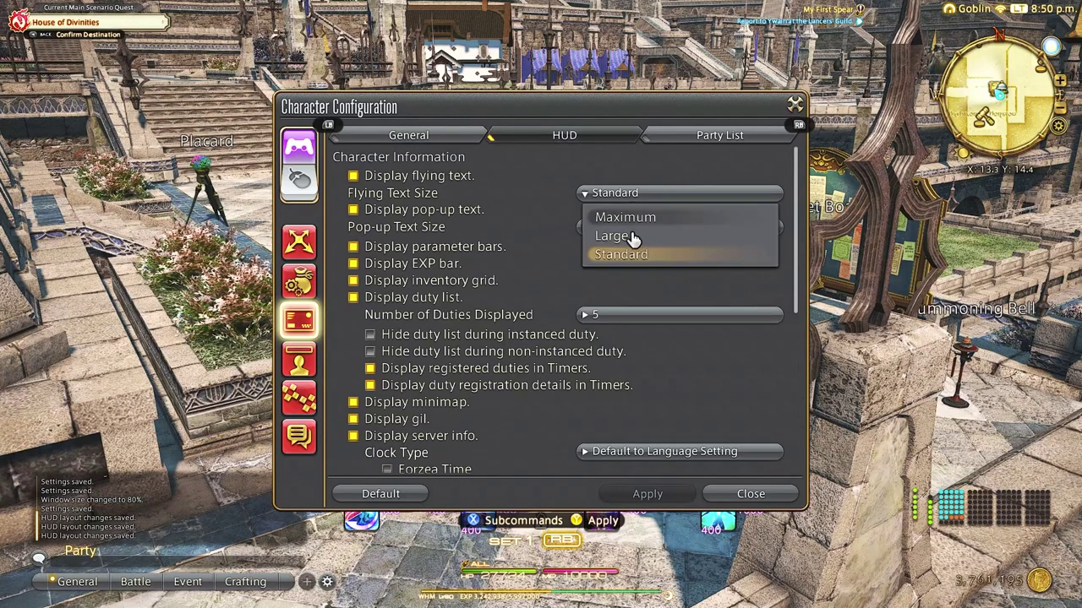
{"action": "left_click", "coordinate": [626, 237]}
{"action": "left_click", "coordinate": [609, 226]}
{"action": "left_click", "coordinate": [625, 268]}
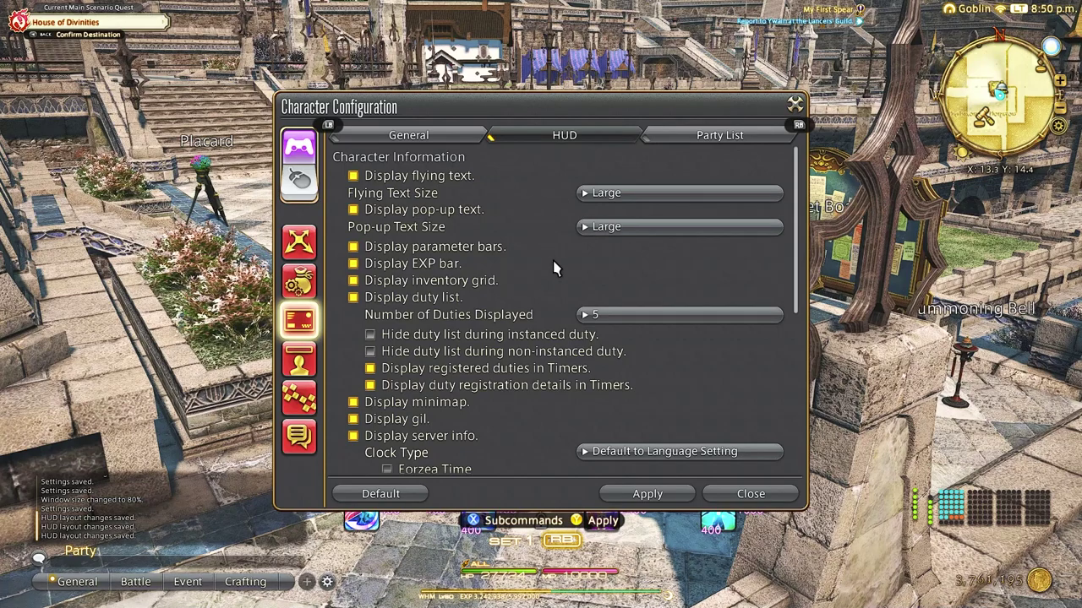
- Hide the inventory grid, show only 1 duty, add Eorzea Time to the clock, and apply
{"action": "scroll", "coordinate": [553, 268], "scroll_direction": "down", "scroll_amount": 3}
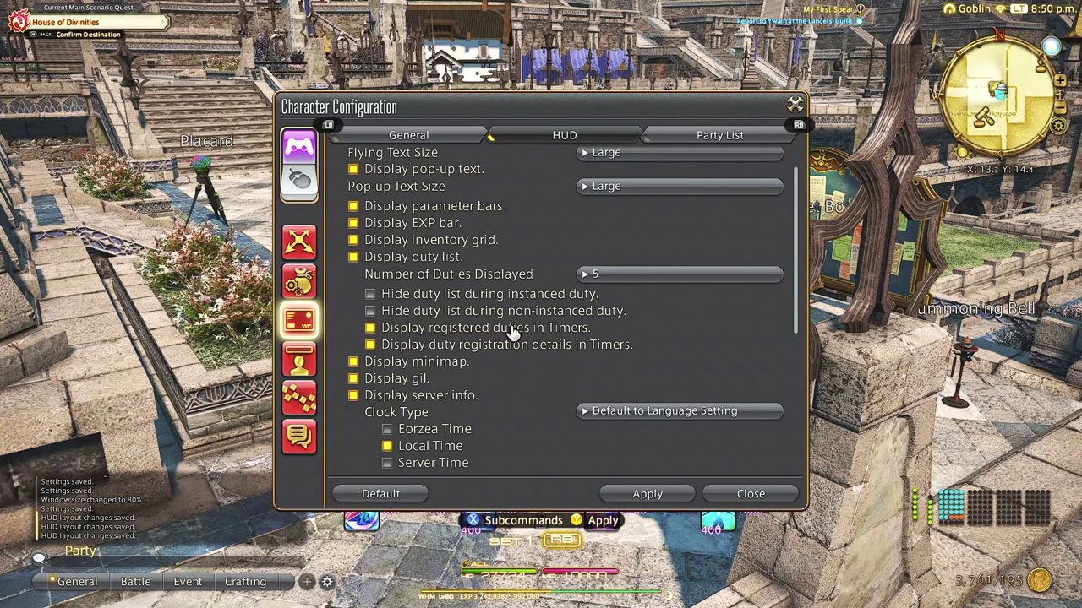
{"action": "left_click", "coordinate": [354, 242]}
{"action": "left_click", "coordinate": [586, 275]}
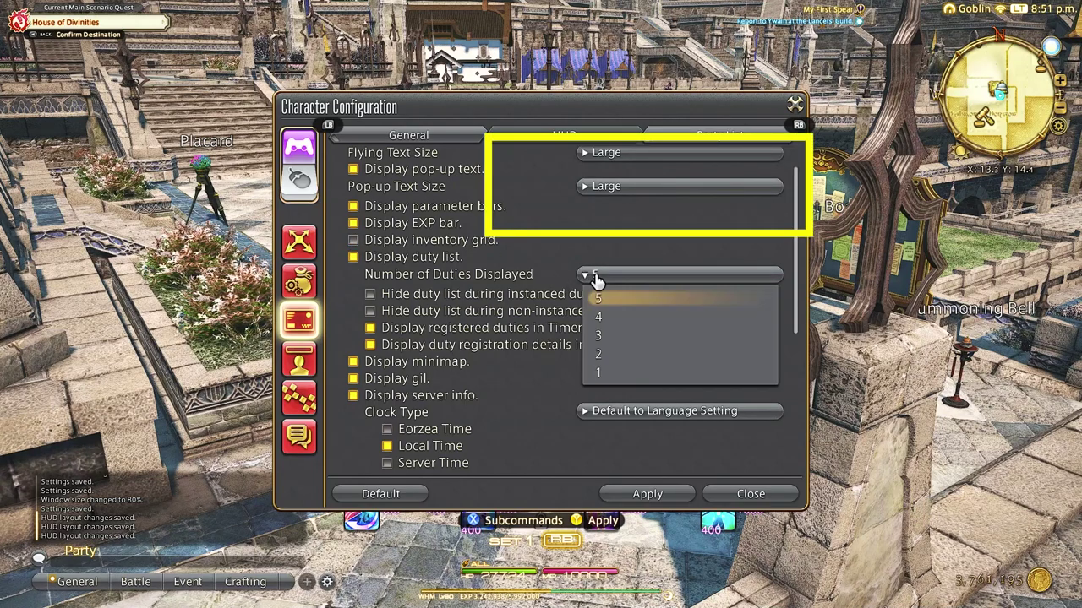
{"action": "left_click", "coordinate": [596, 359]}
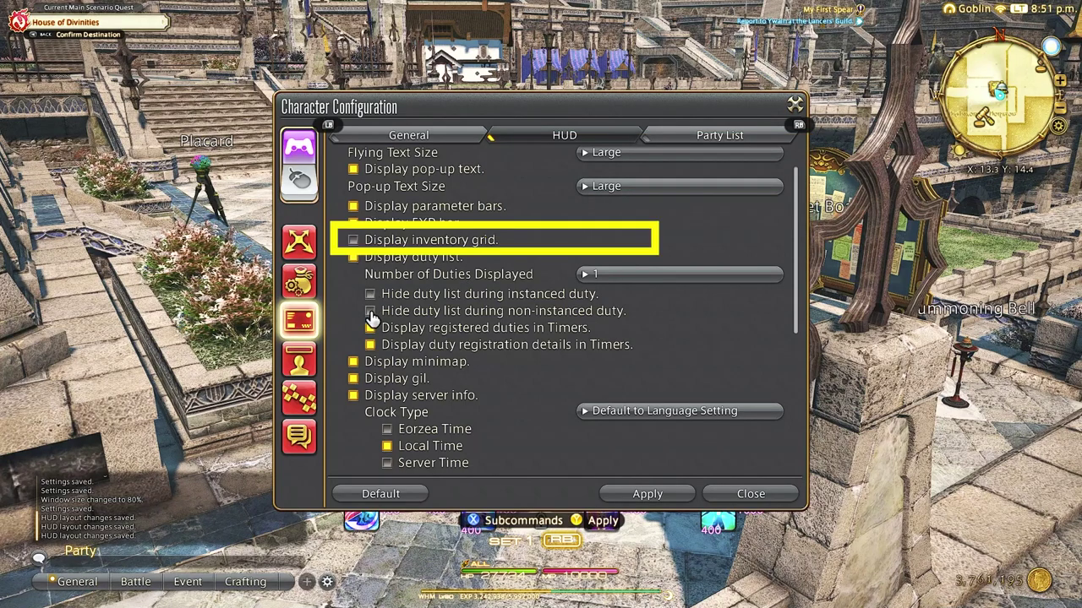
{"action": "scroll", "coordinate": [422, 335], "scroll_direction": "down", "scroll_amount": 5}
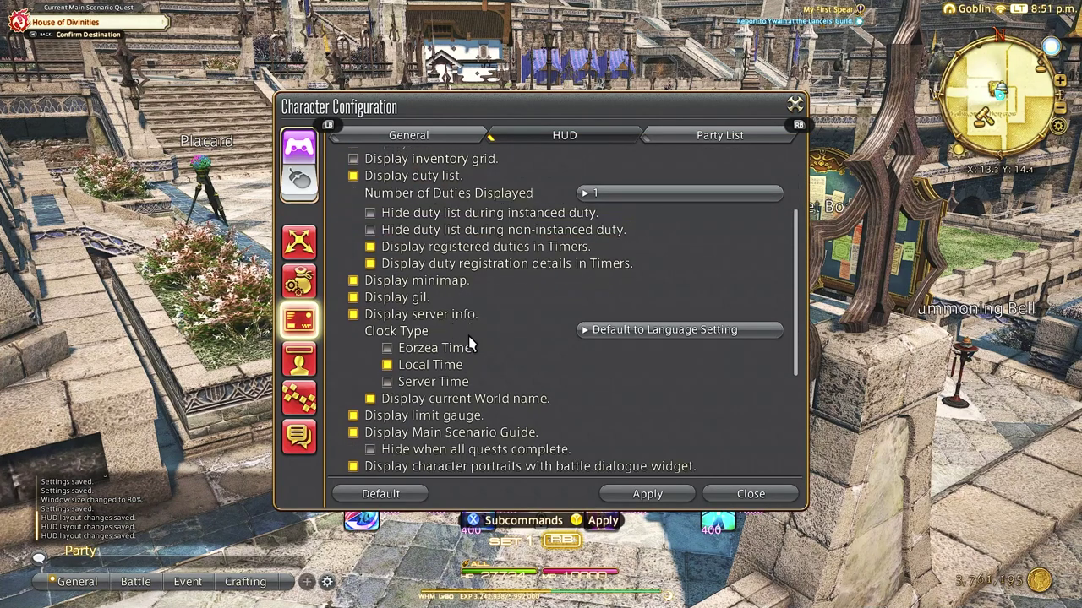
{"action": "scroll", "coordinate": [470, 336], "scroll_direction": "down", "scroll_amount": 2}
{"action": "left_click", "coordinate": [391, 311]}
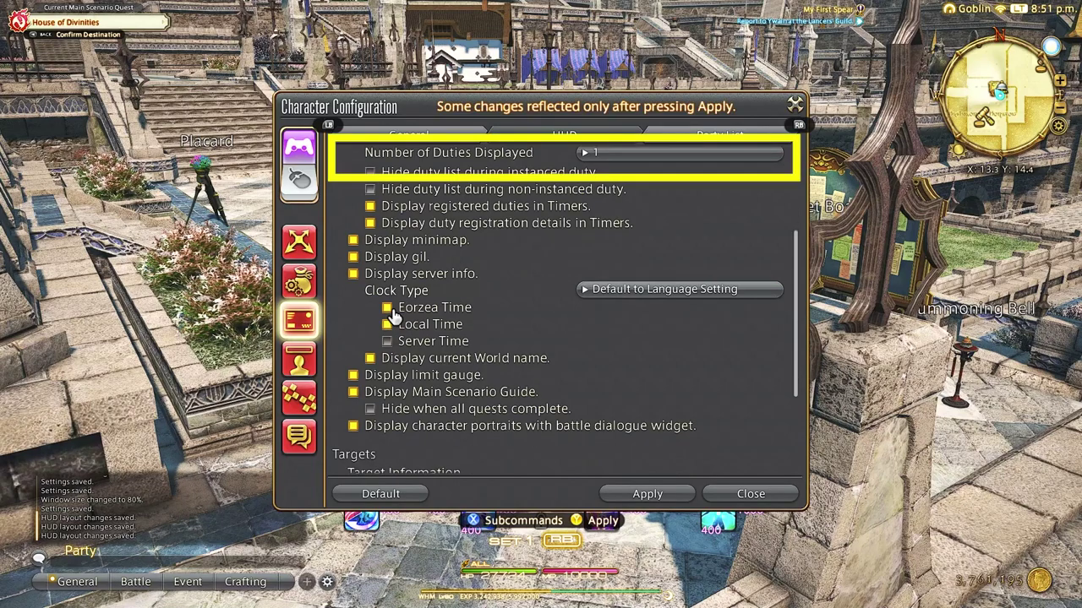
{"action": "left_click", "coordinate": [651, 494]}
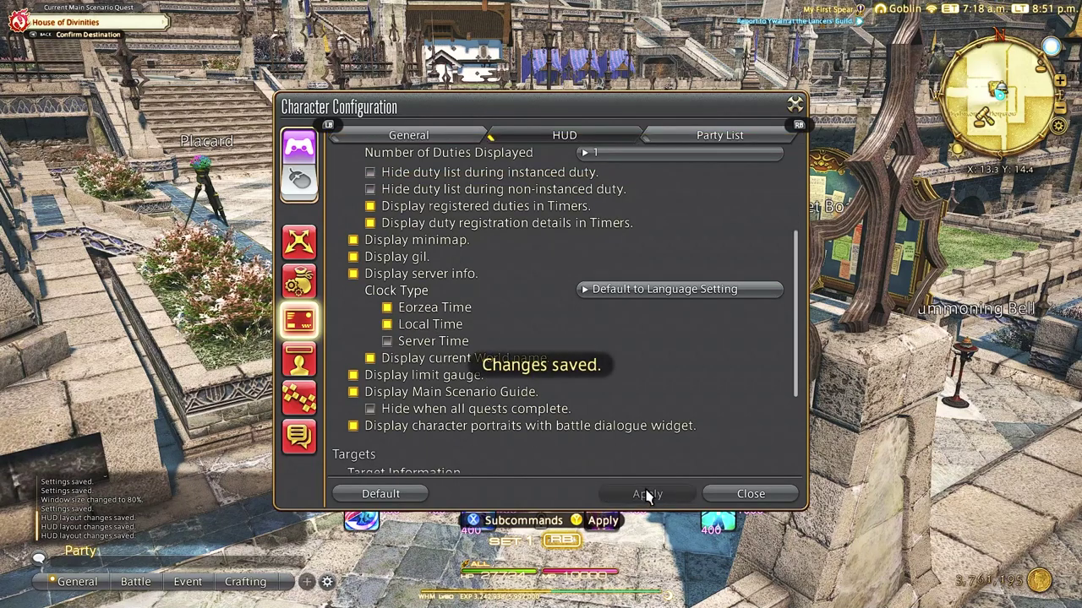
- Stop displaying the current World name and apply the change
{"action": "scroll", "coordinate": [420, 362], "scroll_direction": "down", "scroll_amount": 3}
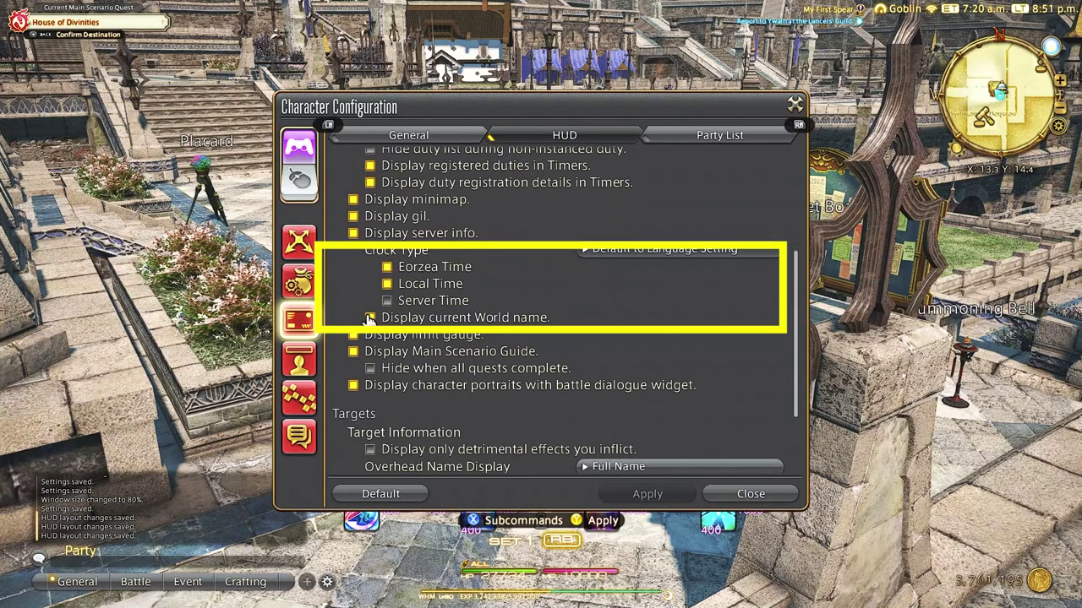
{"action": "left_click", "coordinate": [369, 318]}
{"action": "left_click", "coordinate": [690, 499]}
{"action": "scroll", "coordinate": [440, 399], "scroll_direction": "down", "scroll_amount": 6}
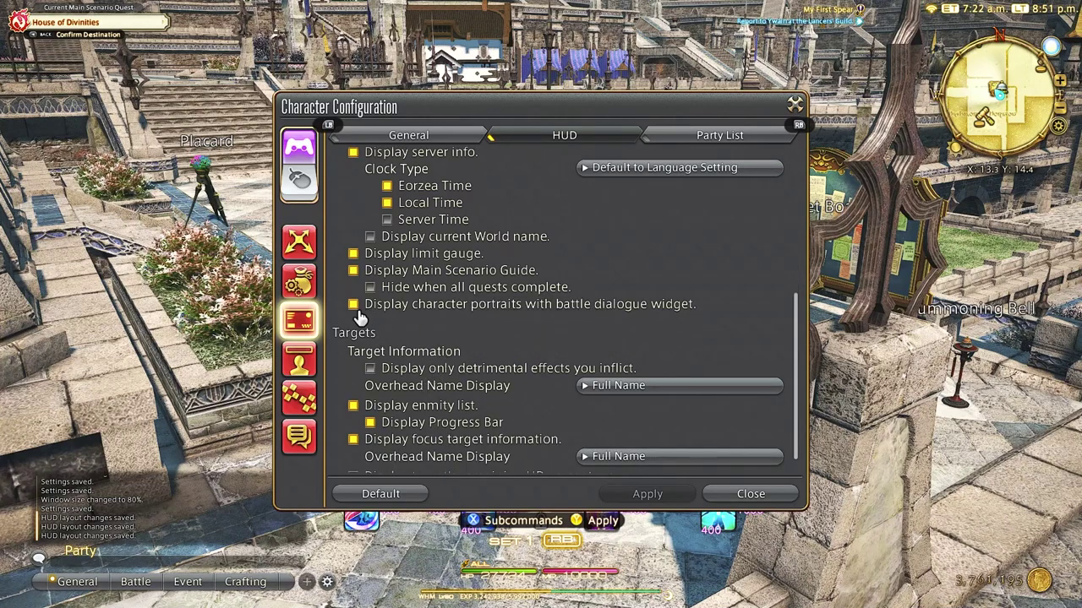
{"action": "scroll", "coordinate": [358, 316], "scroll_direction": "down", "scroll_amount": 2}
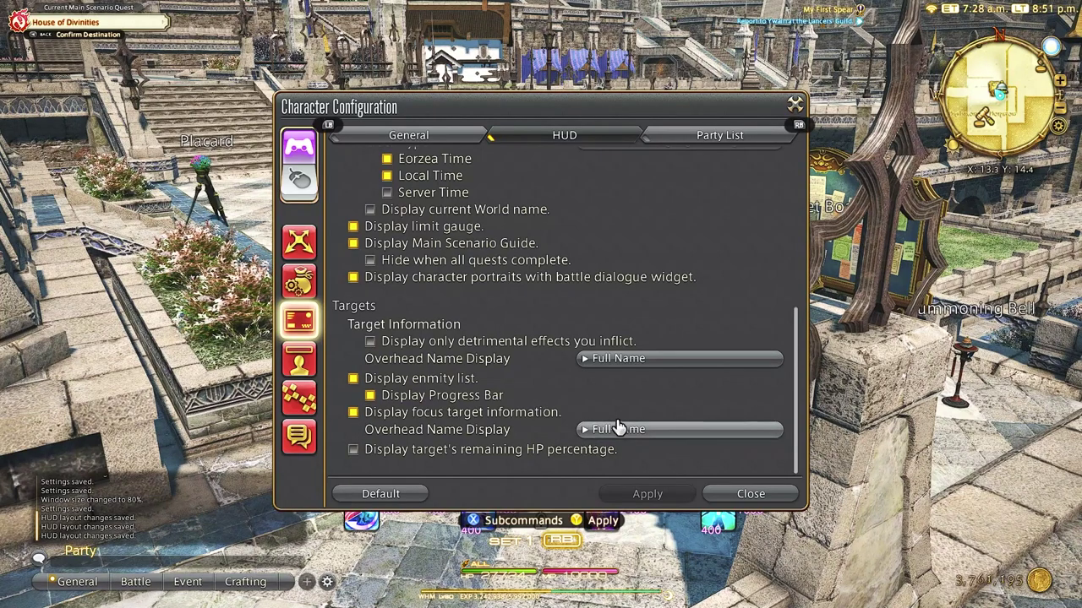
- Enable the target's remaining HP percentage, apply it, and move to the Party List tab
{"action": "left_click", "coordinate": [354, 450]}
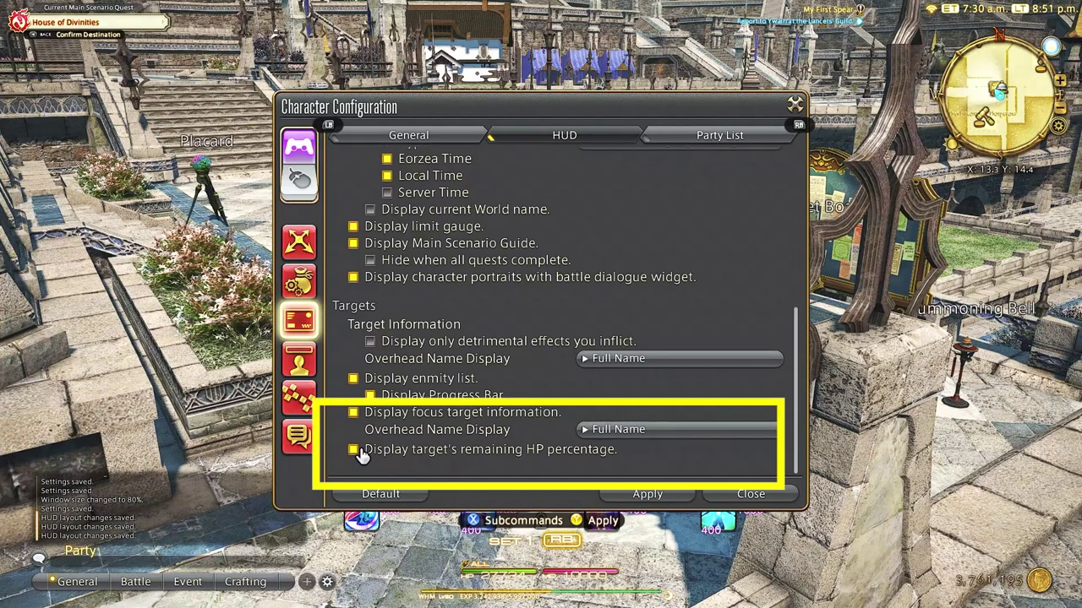
{"action": "left_click", "coordinate": [614, 499]}
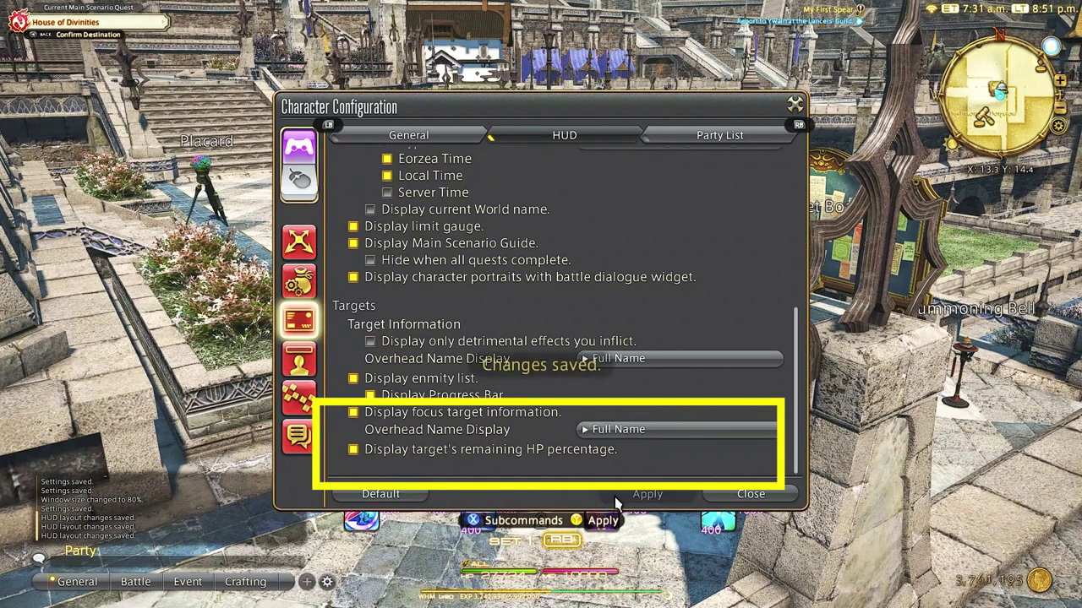
{"action": "left_click", "coordinate": [717, 140]}
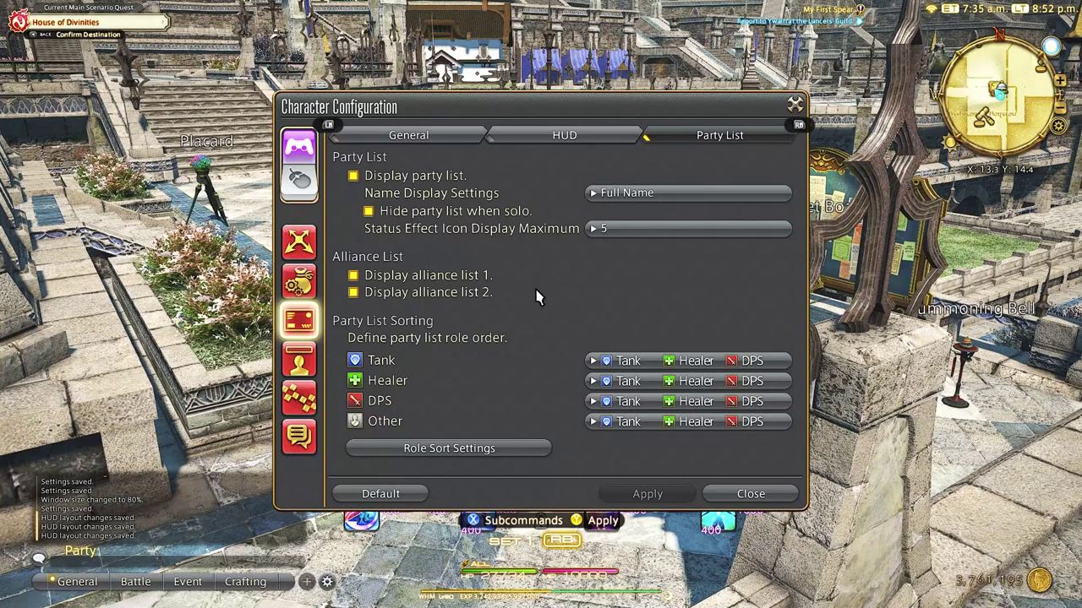
- Set party member names to Surname Abbreviated and apply
{"action": "left_click", "coordinate": [644, 196]}
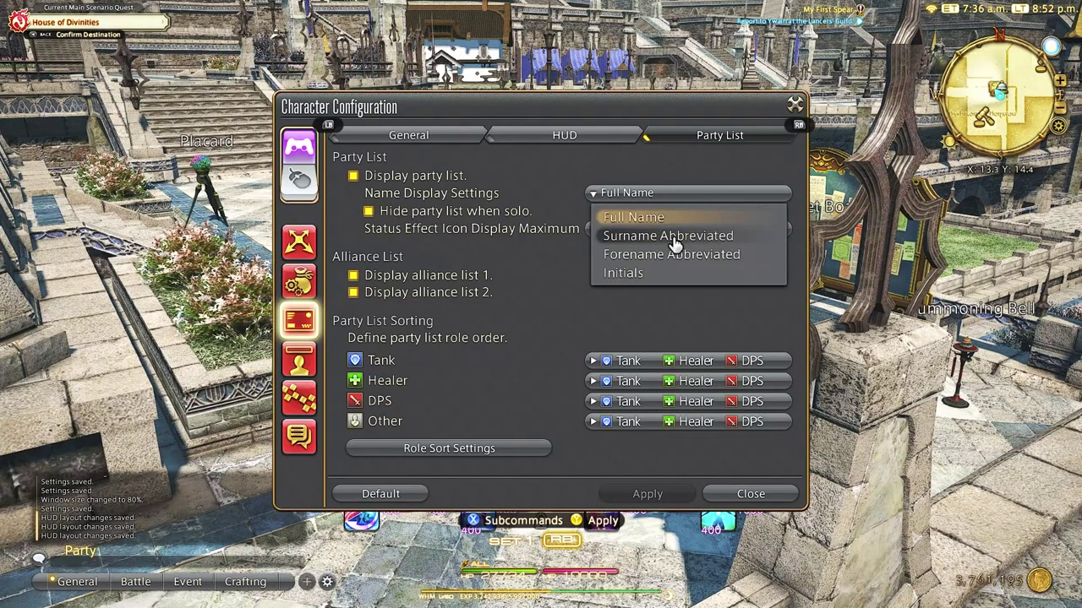
{"action": "left_click", "coordinate": [666, 238]}
{"action": "left_click", "coordinate": [674, 497]}
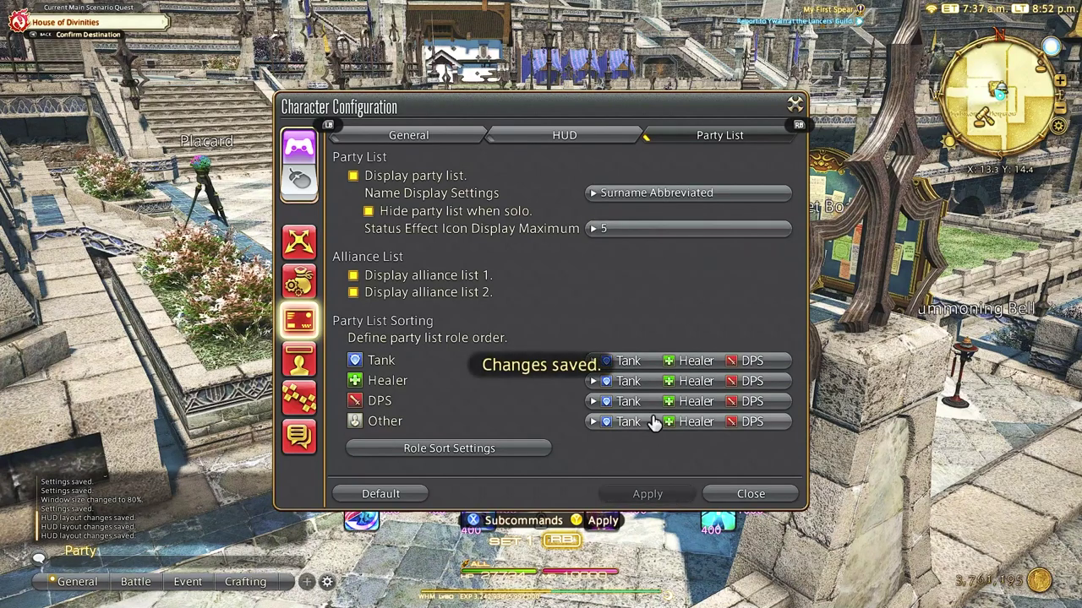
- Raise the Status Effect Icon Display Maximum to 8 and save
{"action": "left_click", "coordinate": [595, 229]}
{"action": "left_click", "coordinate": [639, 309]}
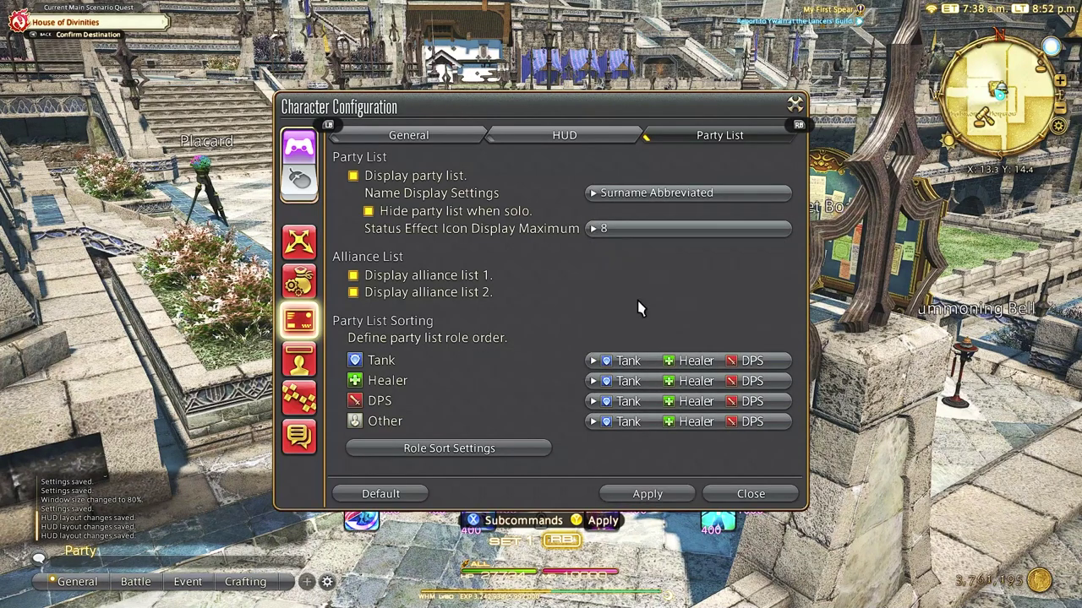
{"action": "left_click", "coordinate": [648, 494]}
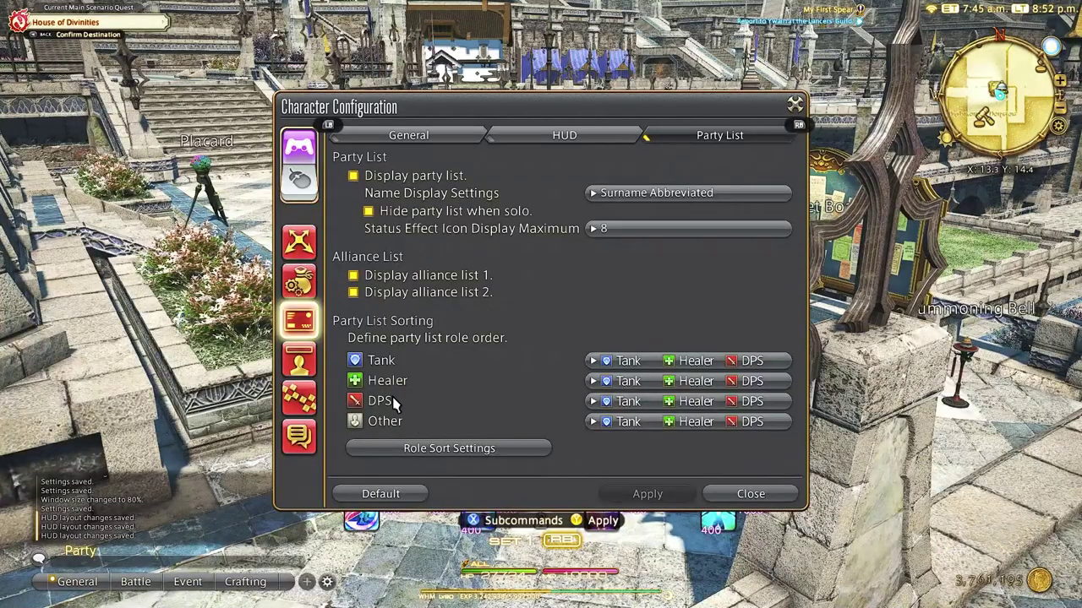
- Set the Healer row's sort order to DPS, Healer, Tank, apply, and open Role Sort Settings
{"action": "left_click", "coordinate": [495, 448]}
{"action": "left_click", "coordinate": [700, 115]}
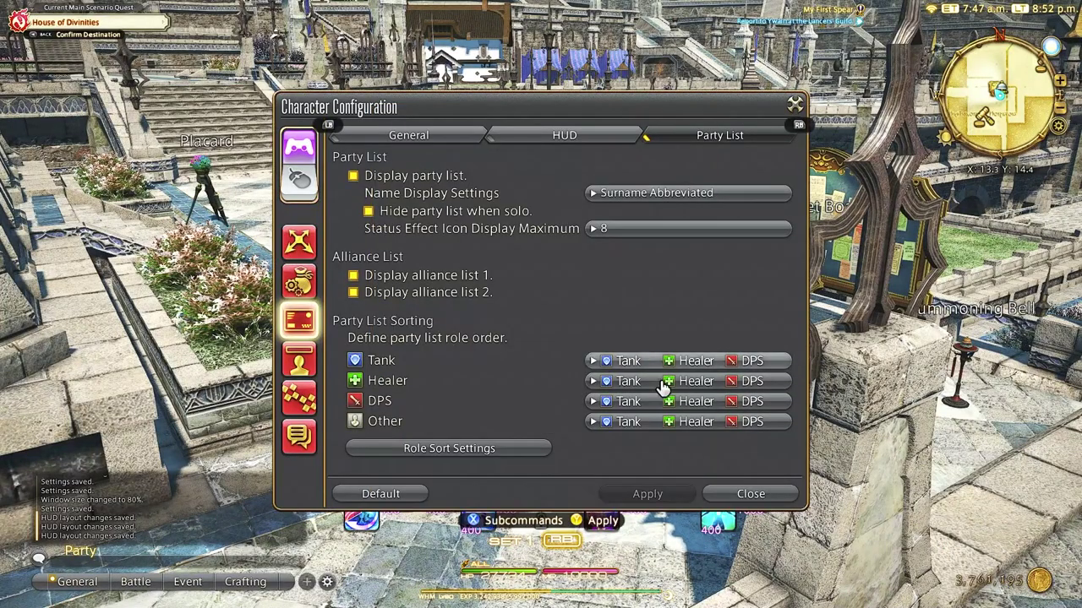
{"action": "left_click", "coordinate": [685, 385]}
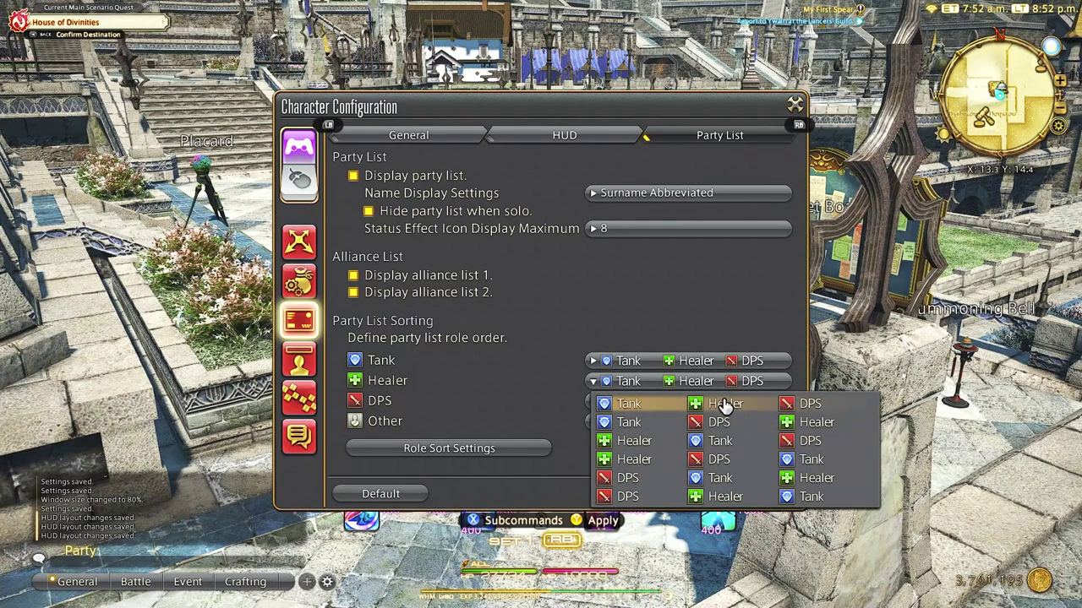
{"action": "left_click", "coordinate": [695, 405]}
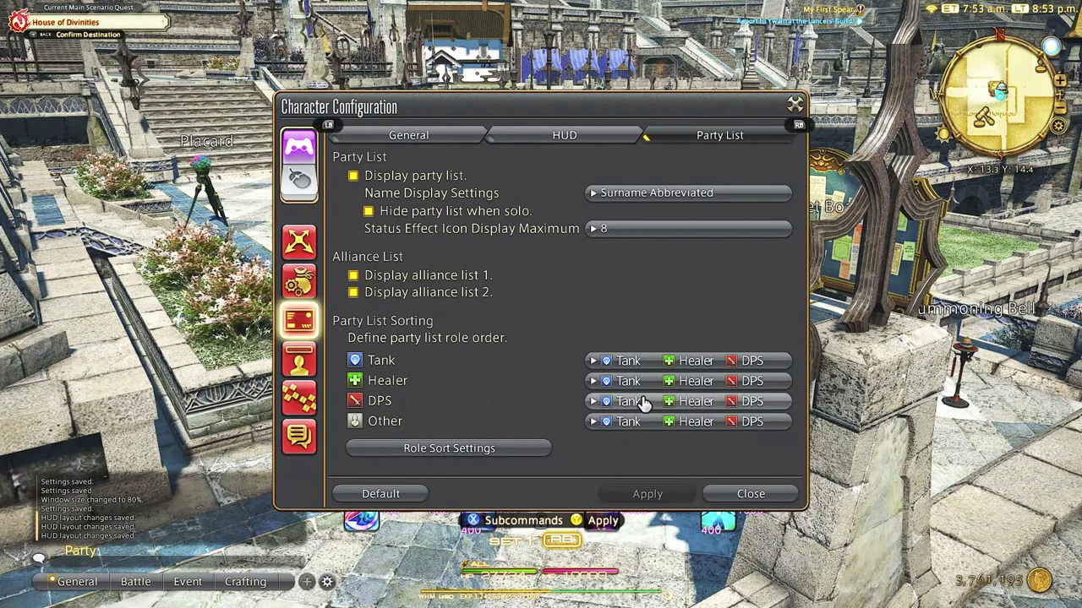
{"action": "left_click", "coordinate": [642, 385]}
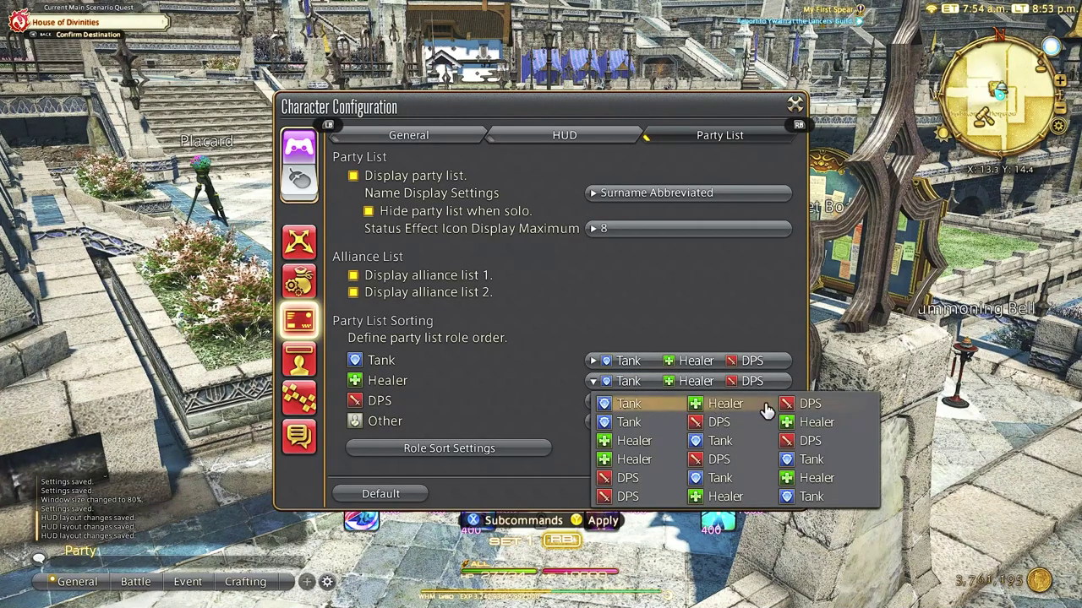
{"action": "left_click", "coordinate": [657, 500]}
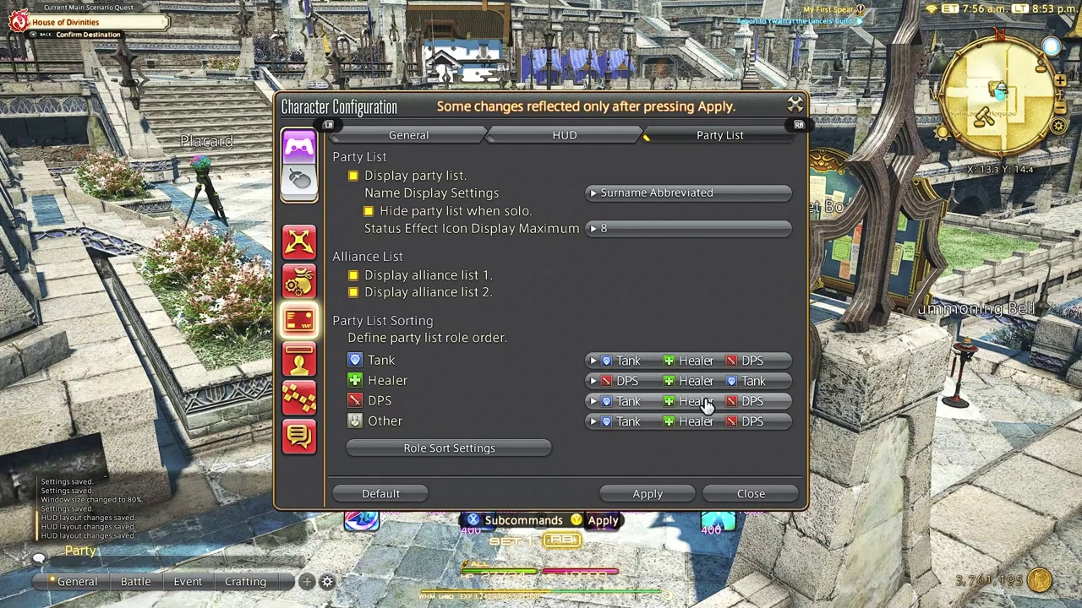
{"action": "left_click", "coordinate": [684, 502]}
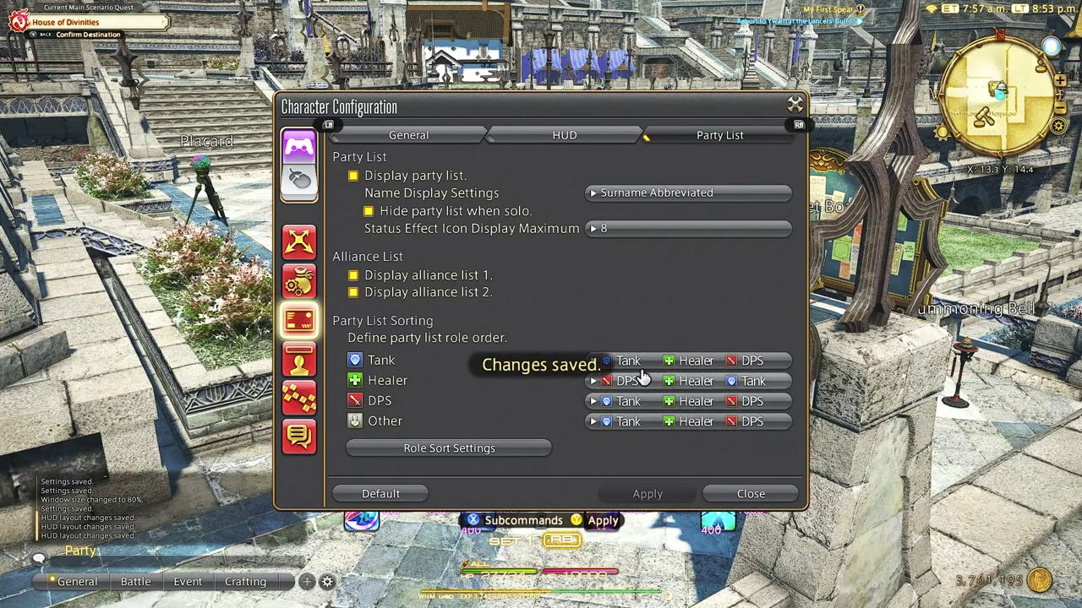
{"action": "left_click", "coordinate": [449, 448]}
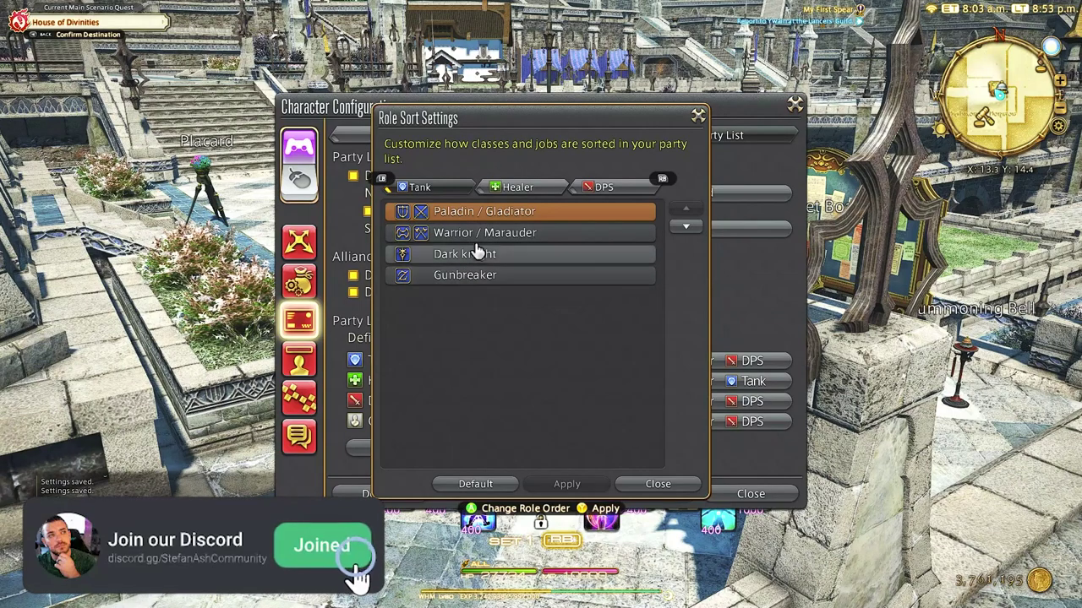
- In the DPS job sort order, move Reaper to the top
{"action": "left_click", "coordinate": [503, 188]}
{"action": "left_click", "coordinate": [614, 190]}
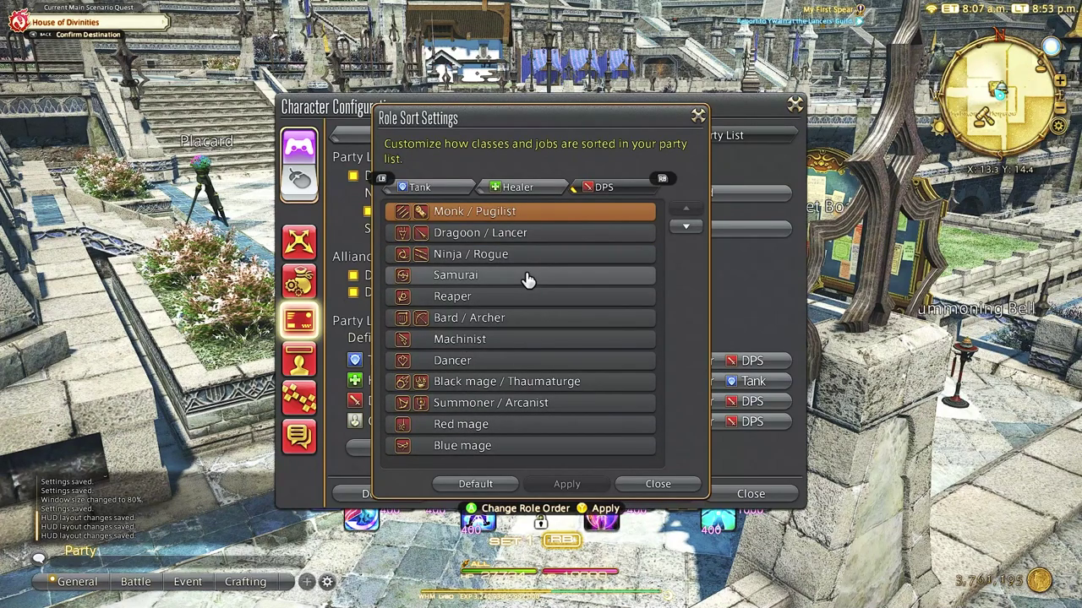
{"action": "left_click", "coordinate": [524, 297]}
{"action": "left_click", "coordinate": [685, 208]}
{"action": "left_click", "coordinate": [685, 209]}
{"action": "left_click", "coordinate": [686, 209]}
{"action": "left_click", "coordinate": [685, 209]}
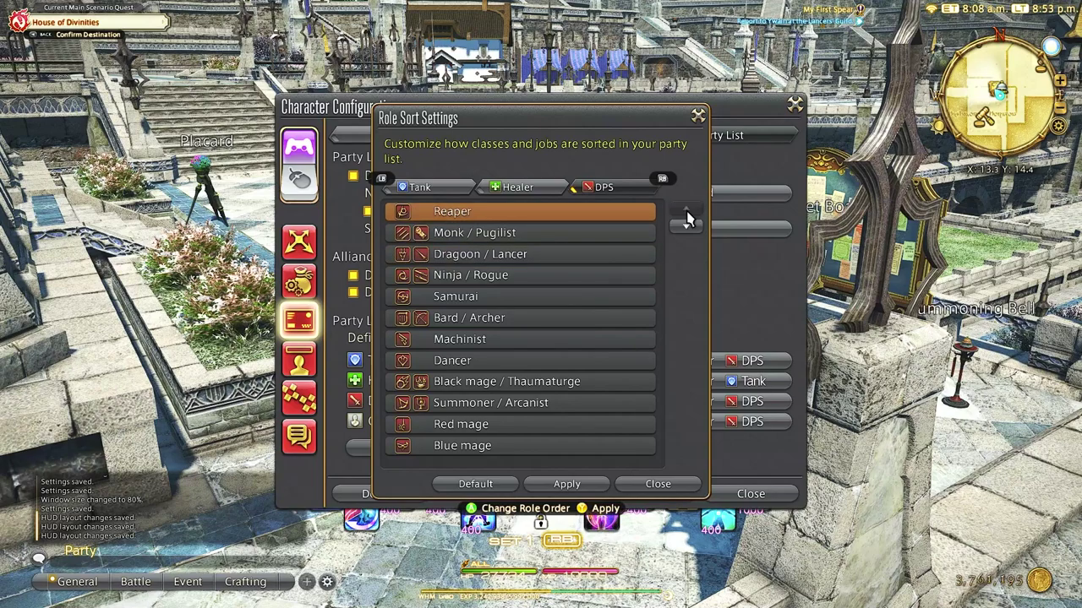
{"action": "left_click", "coordinate": [541, 382]}
- Move Black mage up to second place and Samurai to third
{"action": "left_click", "coordinate": [685, 208]}
{"action": "left_click", "coordinate": [686, 209]}
{"action": "left_click", "coordinate": [686, 208]}
{"action": "left_click", "coordinate": [685, 209]}
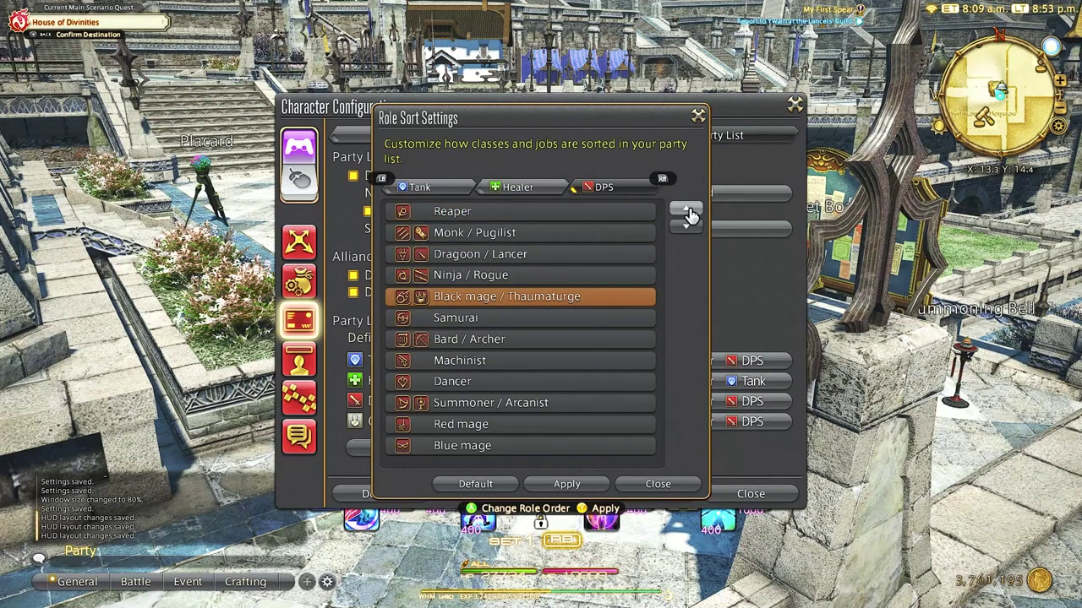
{"action": "left_click", "coordinate": [685, 208]}
{"action": "left_click", "coordinate": [685, 209]}
{"action": "left_click", "coordinate": [685, 209]}
{"action": "left_click", "coordinate": [523, 318]}
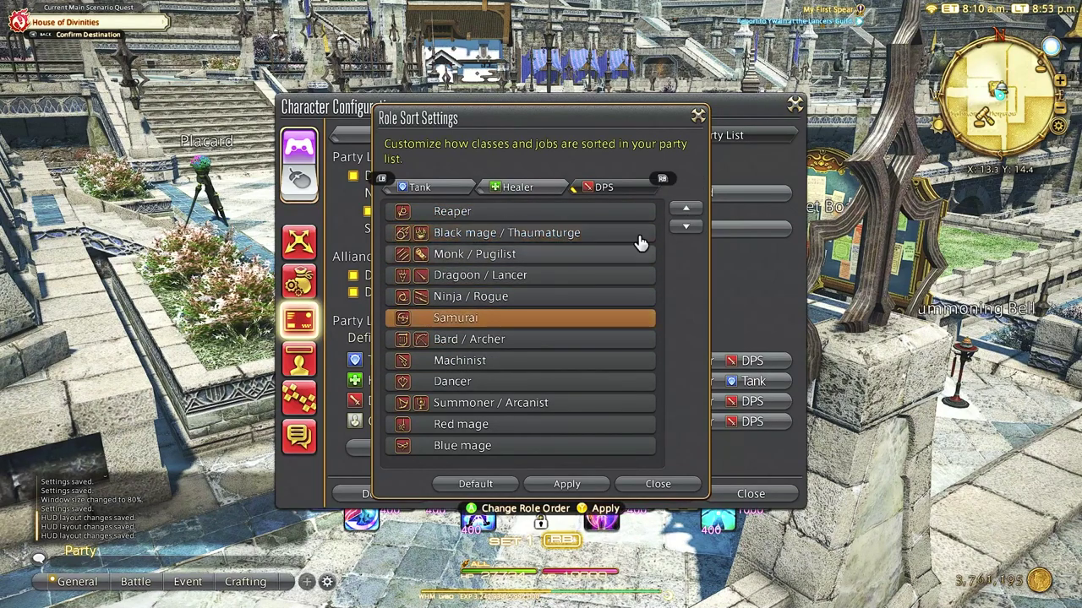
{"action": "left_click", "coordinate": [685, 209]}
{"action": "left_click", "coordinate": [685, 209]}
{"action": "left_click", "coordinate": [686, 209]}
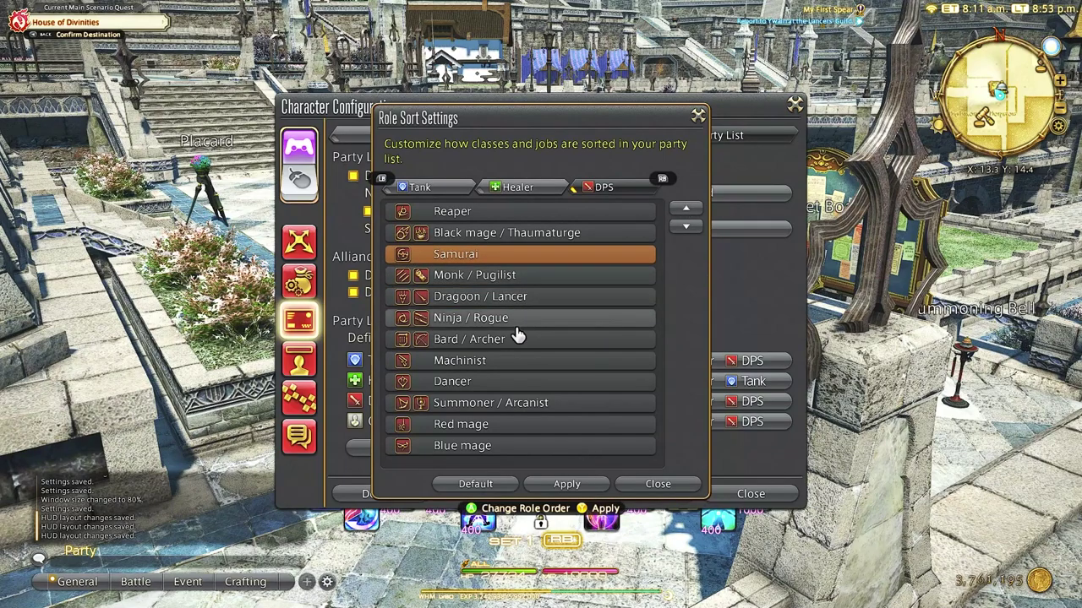
{"action": "left_click", "coordinate": [499, 424]}
- Move Red mage below Ninja / Rogue and Summoner above Dancer, then apply and confirm
{"action": "left_click", "coordinate": [685, 209]}
{"action": "left_click", "coordinate": [685, 209]}
{"action": "left_click", "coordinate": [686, 209]}
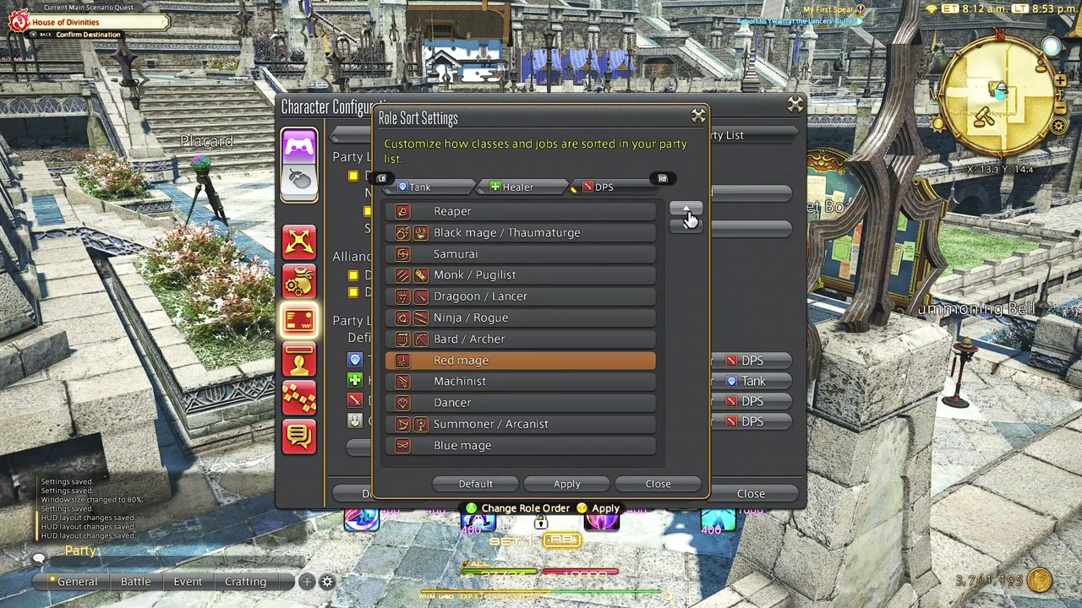
{"action": "left_click", "coordinate": [685, 209]}
{"action": "left_click_drag", "start_coordinate": [495, 364], "coordinate": [509, 432]}
{"action": "left_click", "coordinate": [509, 426]}
{"action": "left_click", "coordinate": [686, 209]}
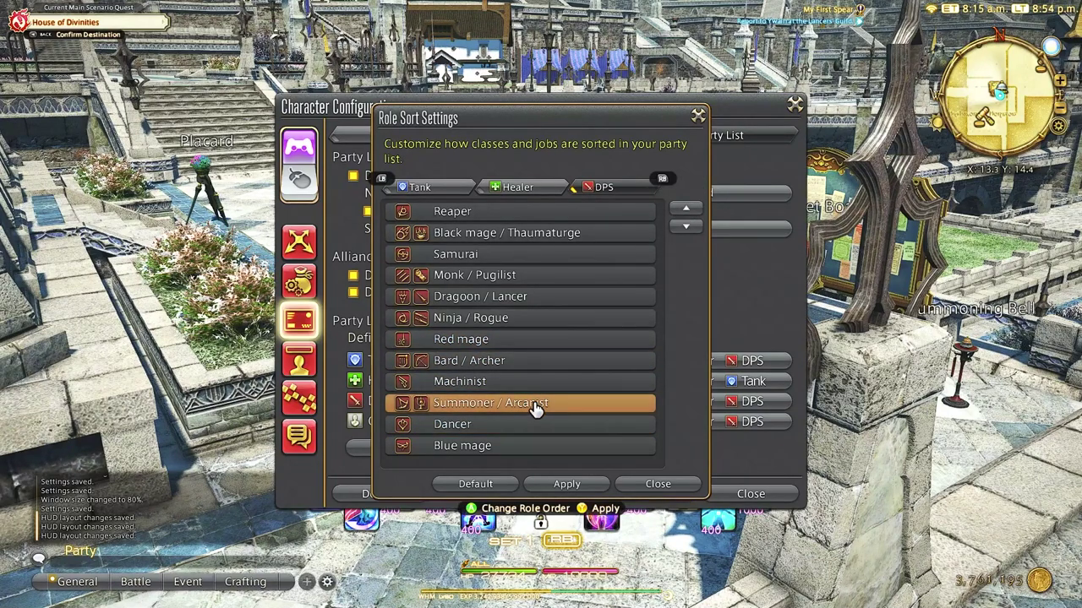
{"action": "left_click", "coordinate": [568, 485]}
{"action": "left_click", "coordinate": [494, 351]}
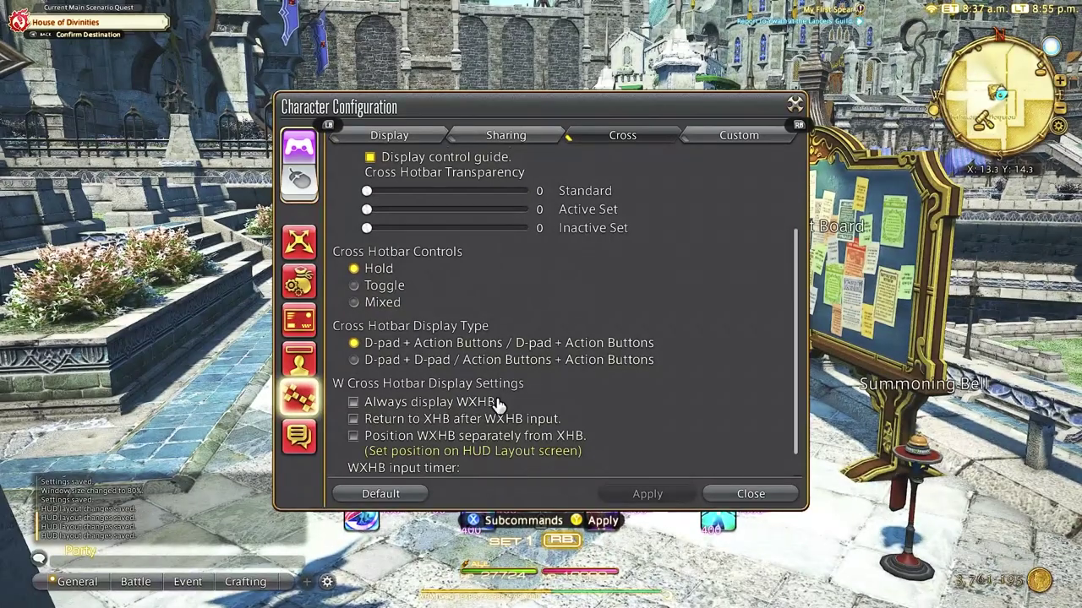
- Make the W cross hotbar always show and position it separately from the XHB
{"action": "scroll", "coordinate": [475, 398], "scroll_direction": "down", "scroll_amount": 1}
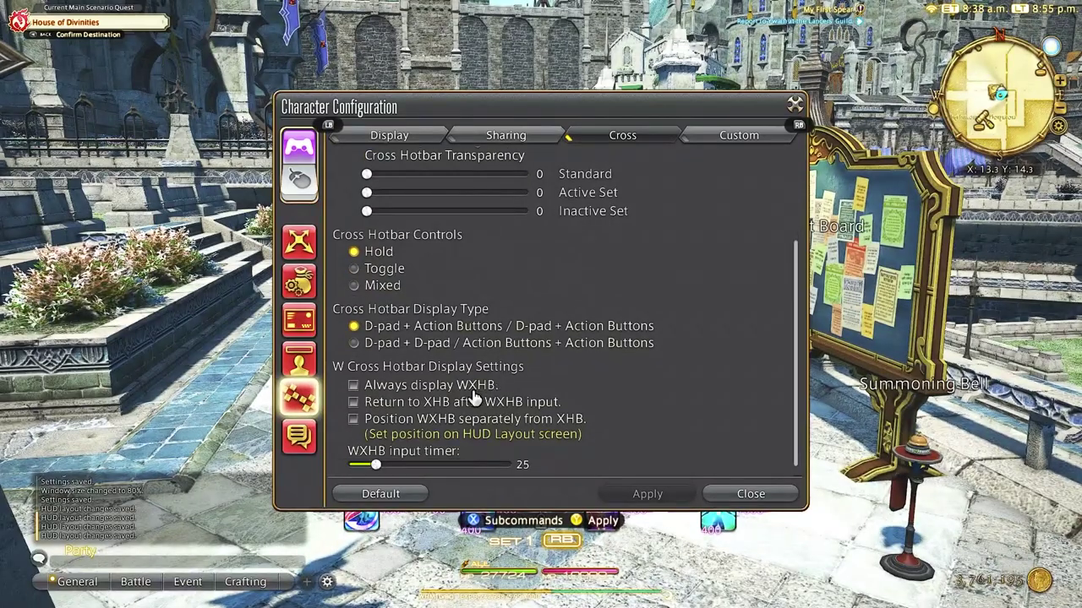
{"action": "scroll", "coordinate": [454, 386], "scroll_direction": "down", "scroll_amount": 1}
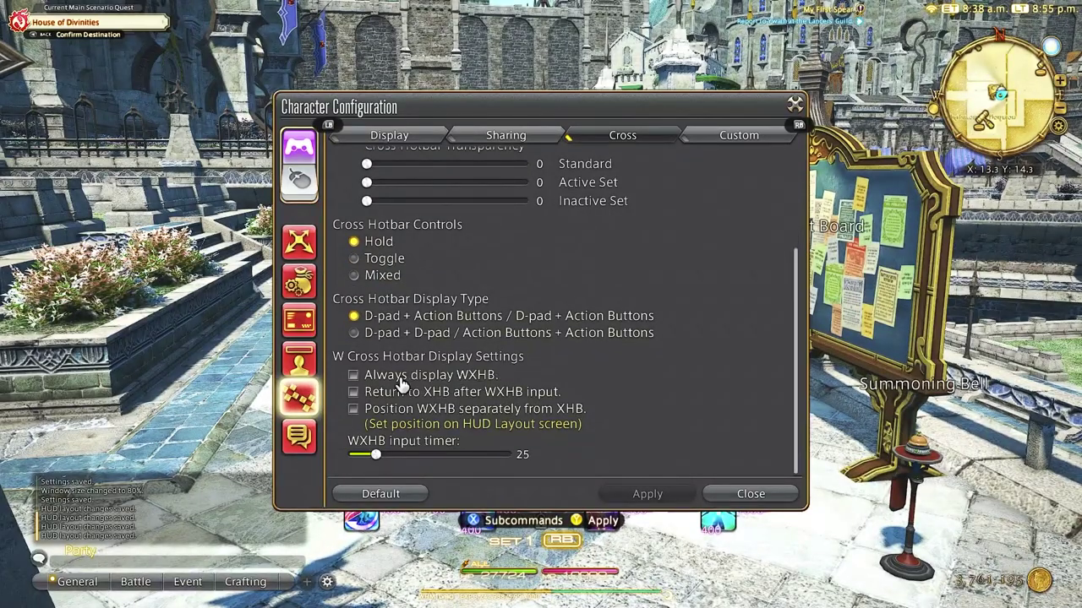
{"action": "left_click", "coordinate": [353, 376]}
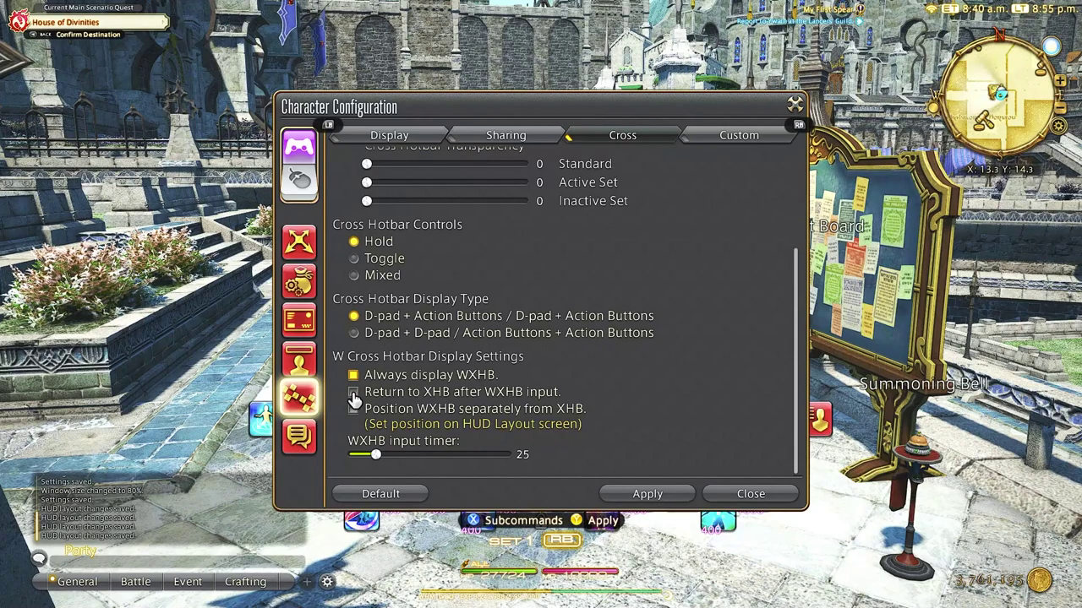
{"action": "left_click", "coordinate": [353, 409]}
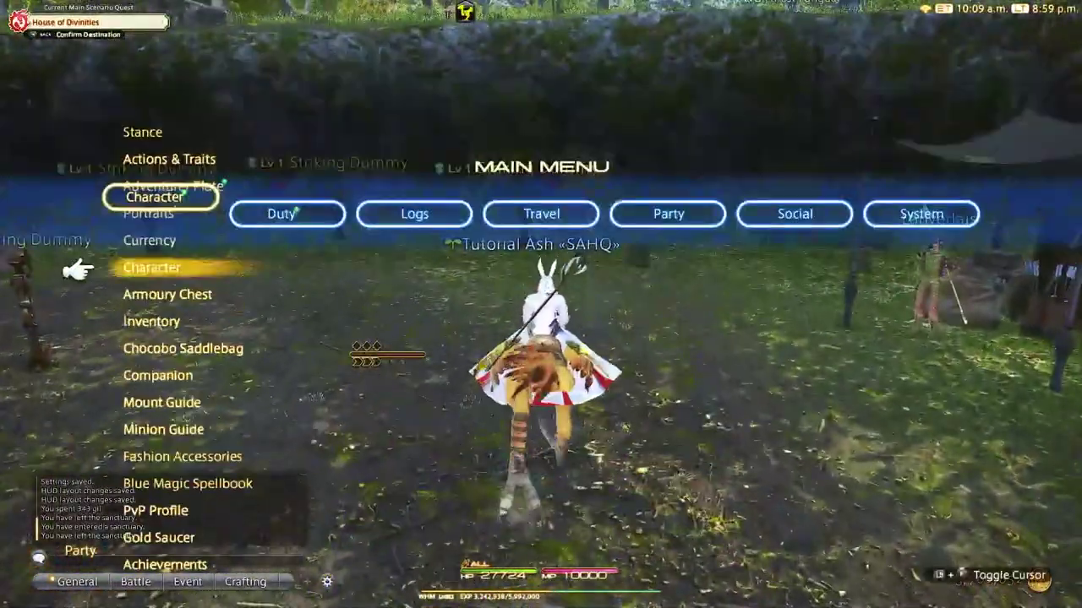
- Summon the chocobo companion with Gysahl Greens and walk toward the Striking Dummy
{"action": "key", "text": "Down"}
{"action": "key", "text": "Down"}
{"action": "key", "text": "Down"}
{"action": "key", "text": "Down"}
{"action": "key", "text": "Down"}
{"action": "key", "text": "Return"}
{"action": "key", "text": "Escape"}
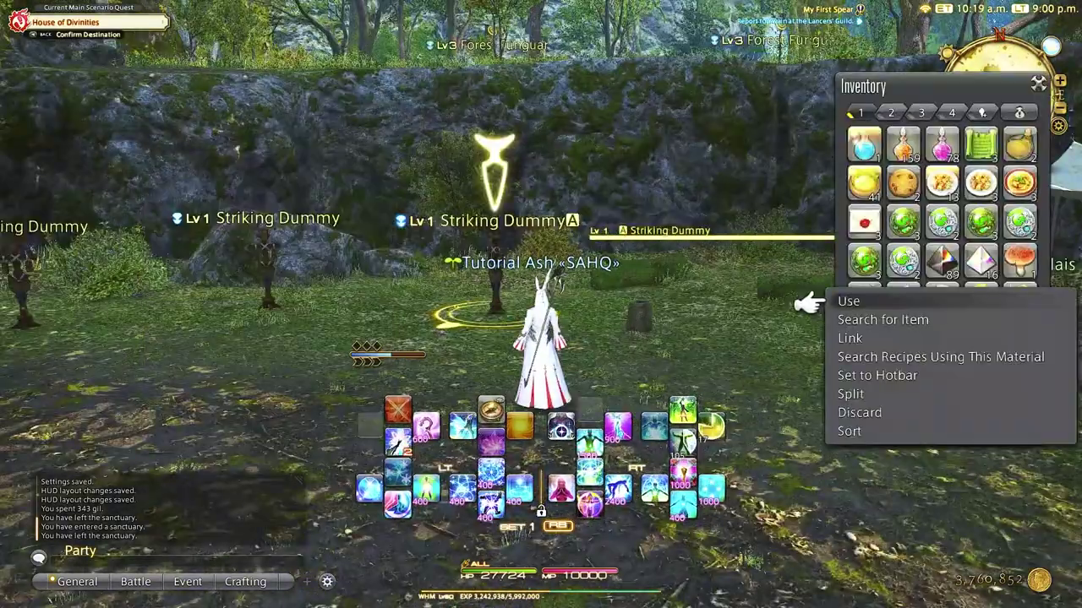
{"action": "key", "text": "Return"}
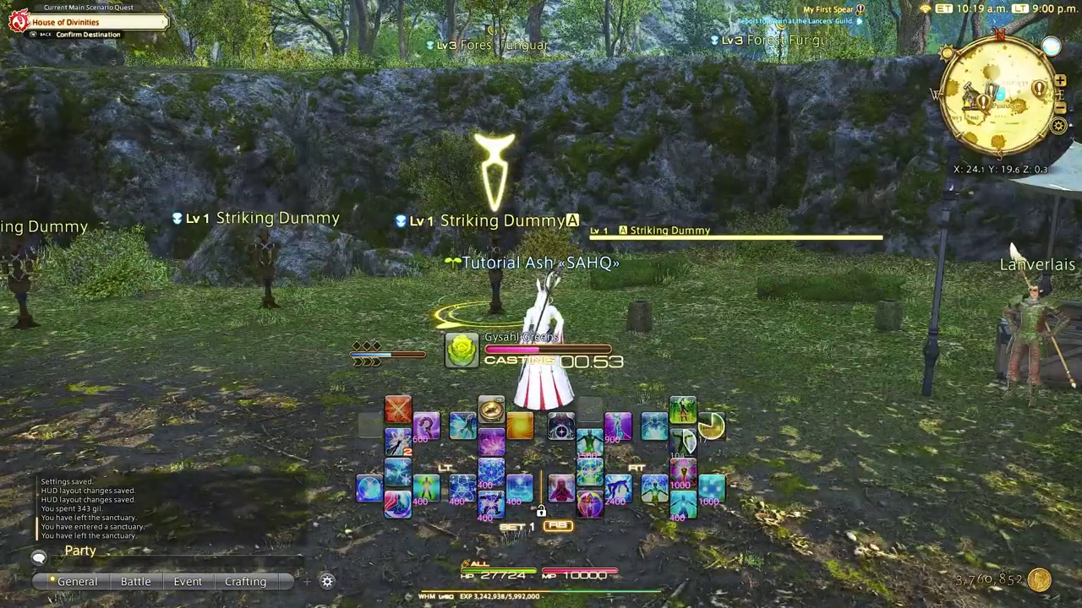
{"action": "key", "text": "w"}
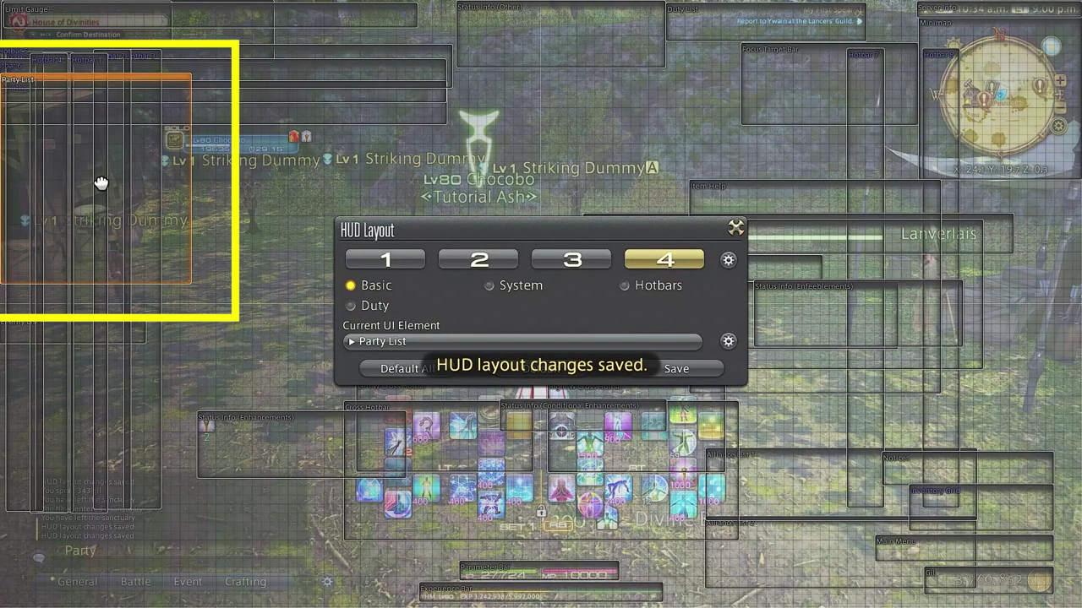
- Move the HUD Layout window to the top and place Status Info (Enhancements) beneath the Target Info bars
{"action": "left_click", "coordinate": [733, 230]}
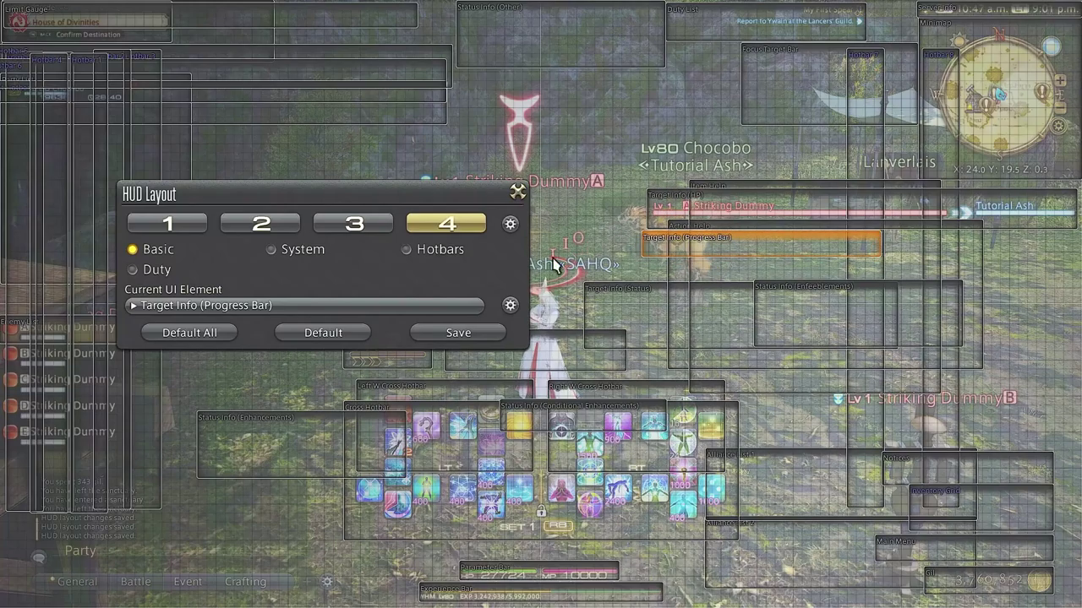
{"action": "left_click", "coordinate": [510, 306]}
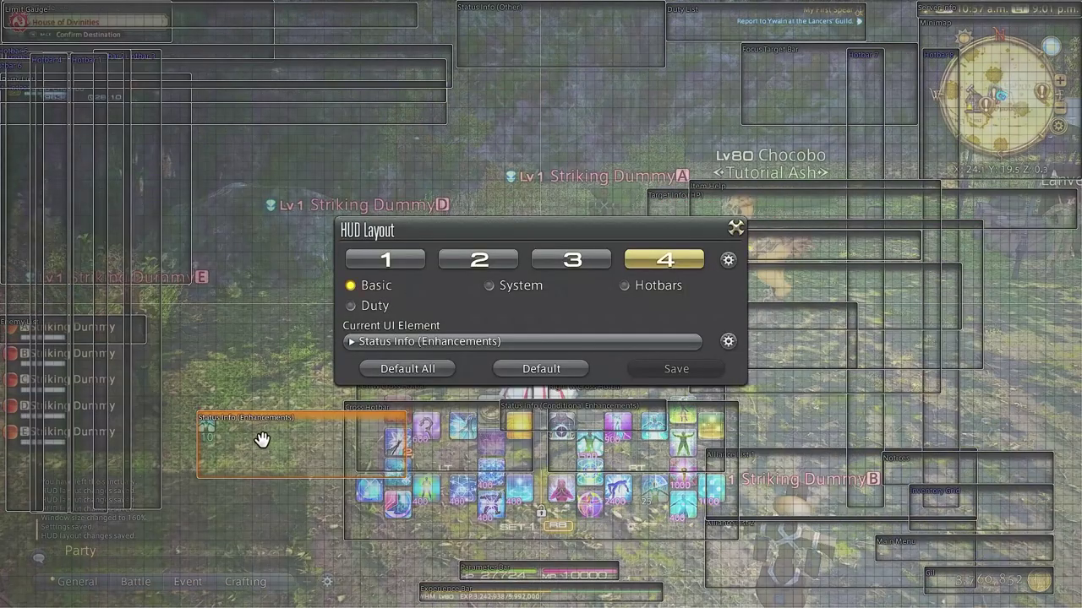
{"action": "left_click_drag", "start_coordinate": [567, 239], "coordinate": [529, 28]}
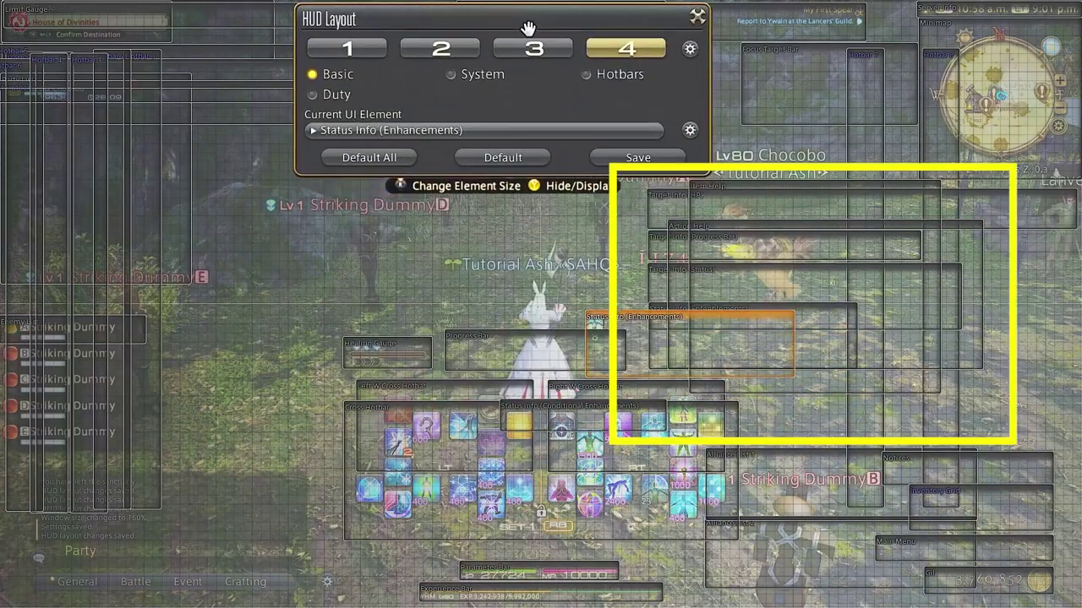
{"action": "left_click_drag", "start_coordinate": [716, 359], "coordinate": [549, 311]}
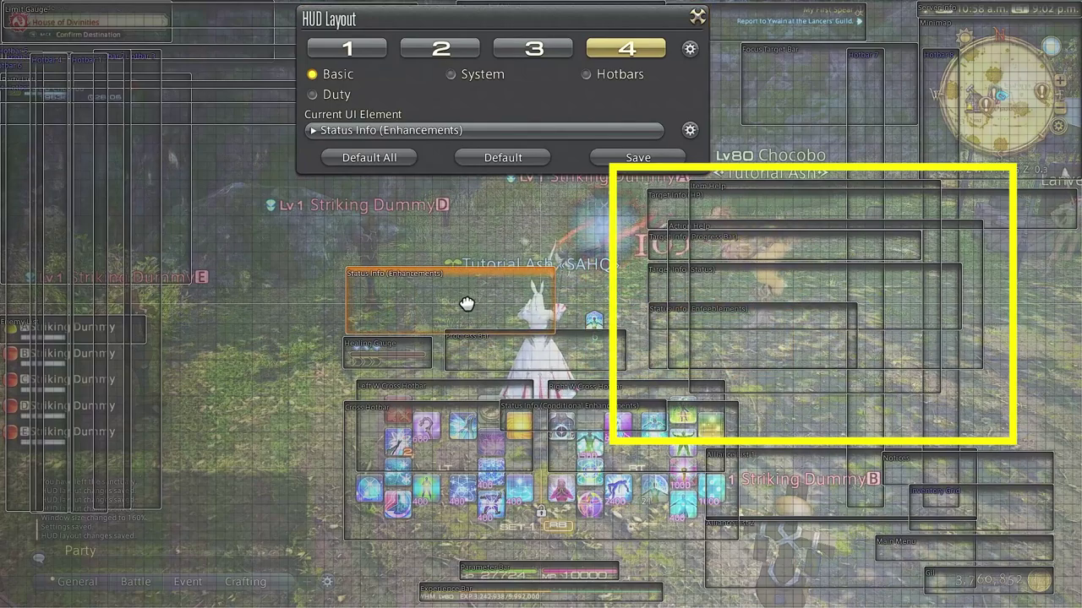
{"action": "left_click_drag", "start_coordinate": [466, 305], "coordinate": [736, 334]}
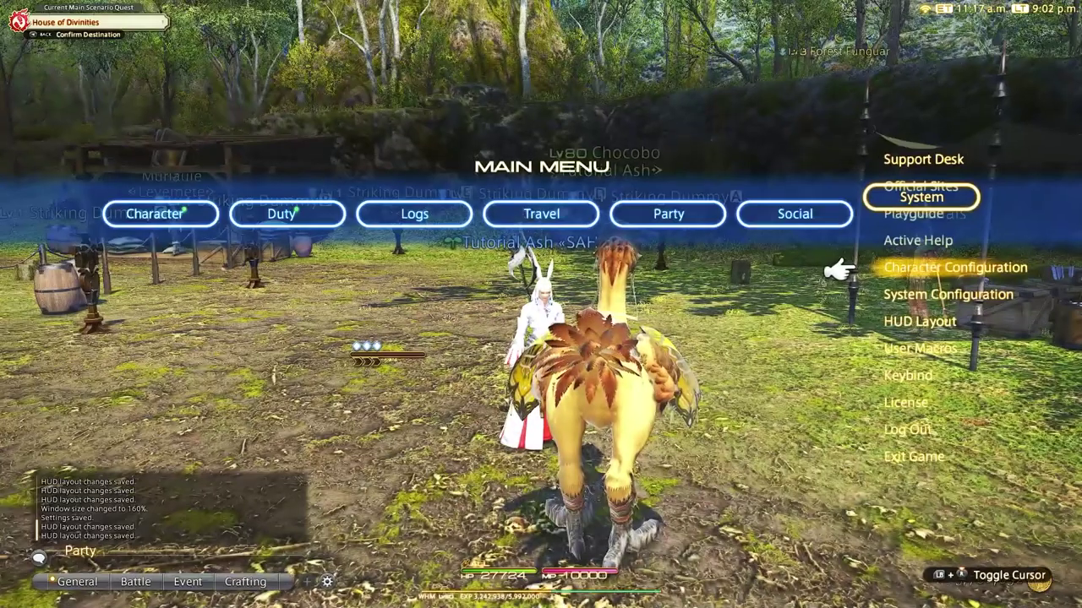
{"action": "left_click", "coordinate": [852, 268]}
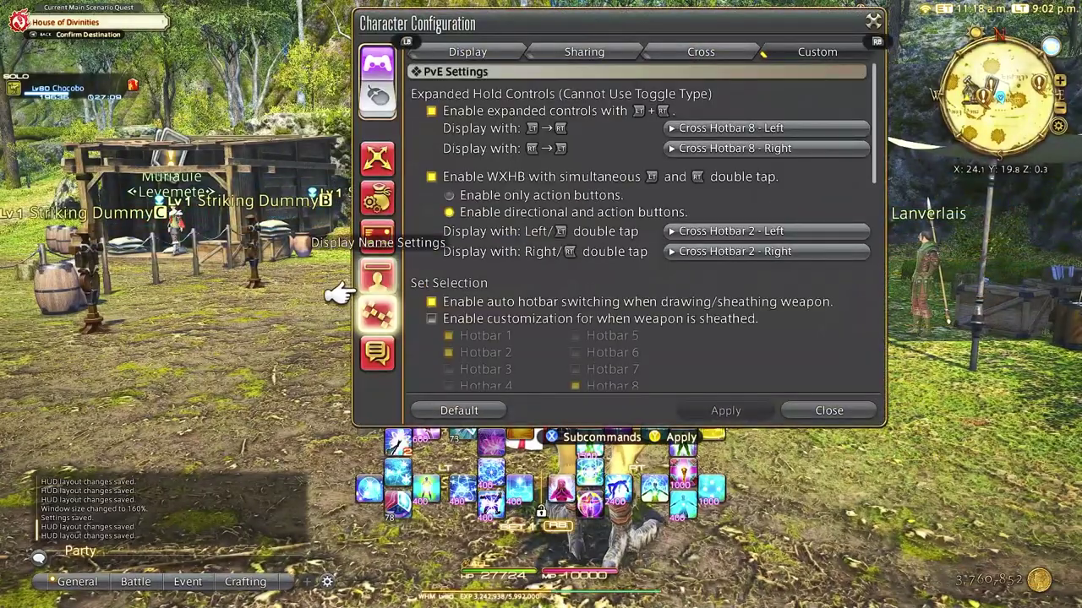
- Set own, companion and pet name display to When Targeted
{"action": "left_click", "coordinate": [354, 277]}
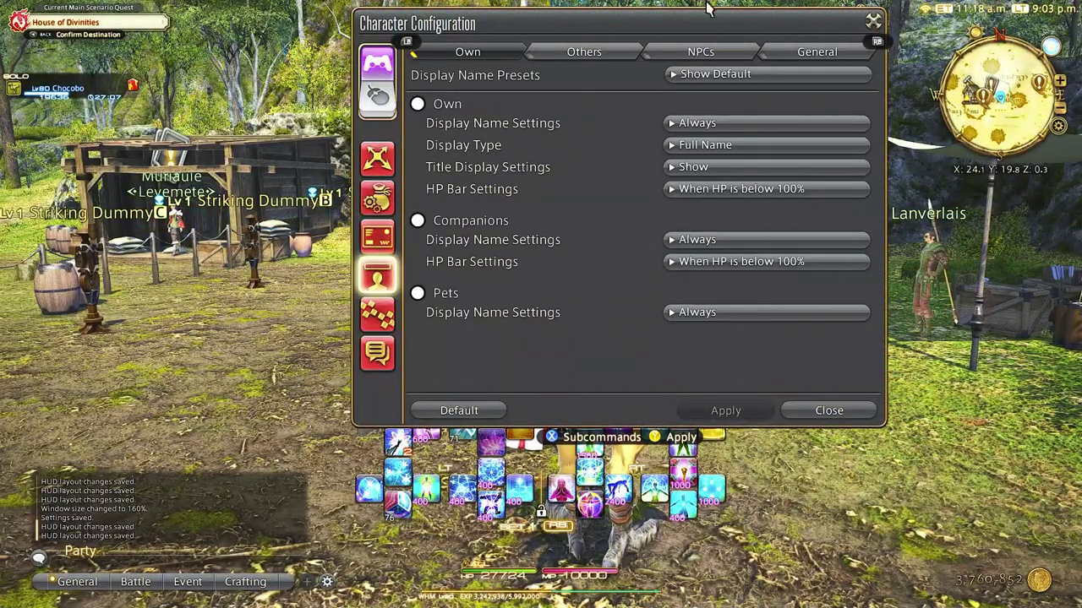
{"action": "left_click", "coordinate": [757, 123]}
{"action": "left_click", "coordinate": [748, 181]}
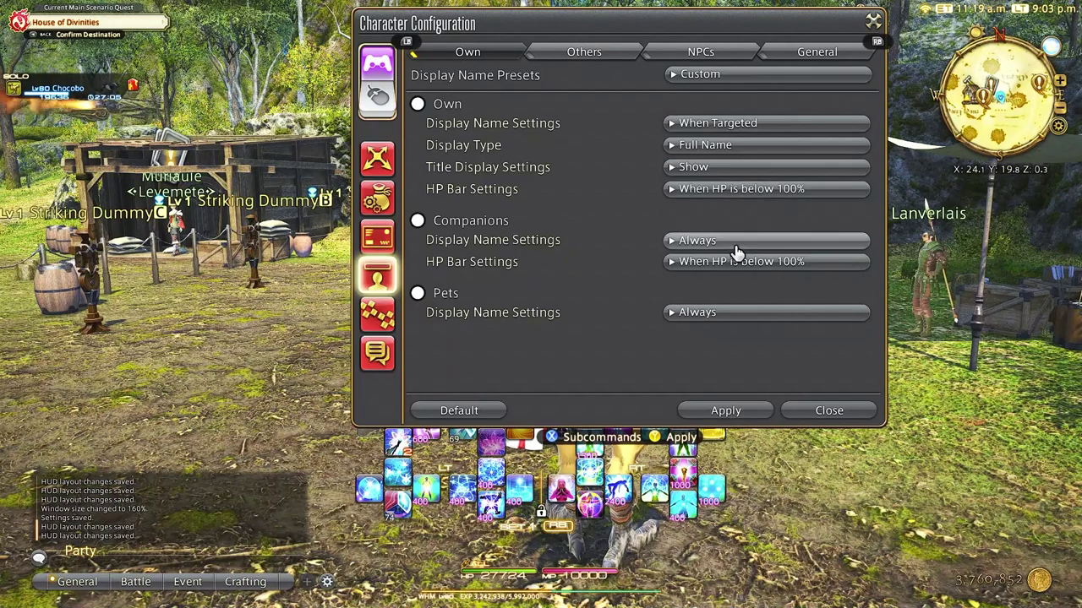
{"action": "left_click", "coordinate": [743, 301]}
{"action": "left_click", "coordinate": [738, 313]}
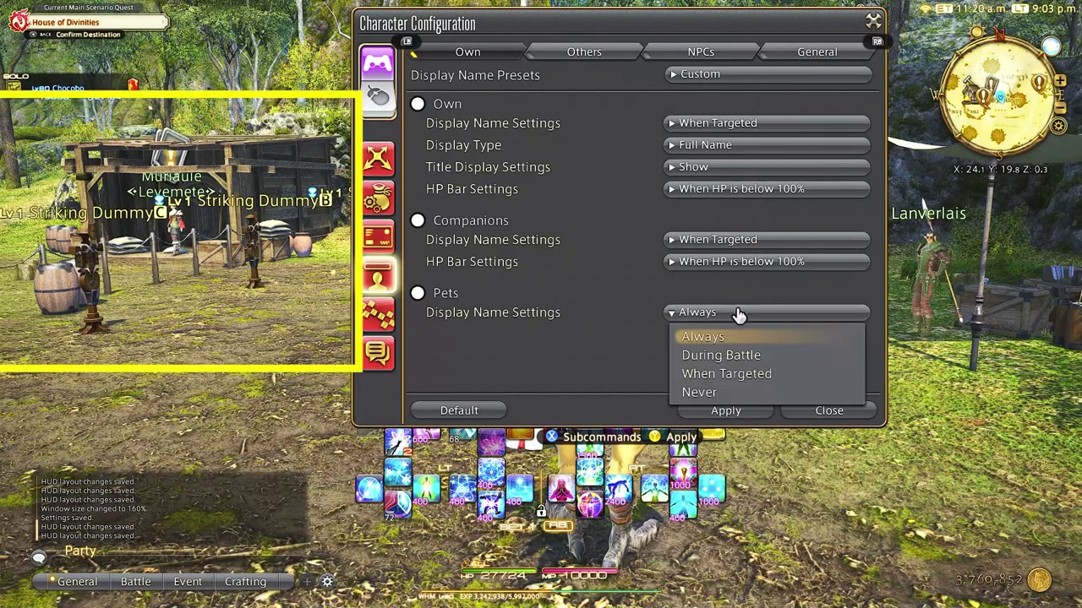
{"action": "left_click", "coordinate": [751, 377]}
- On the Others tab, set party, alliance and other players' names to When Targeted
{"action": "left_click", "coordinate": [588, 55]}
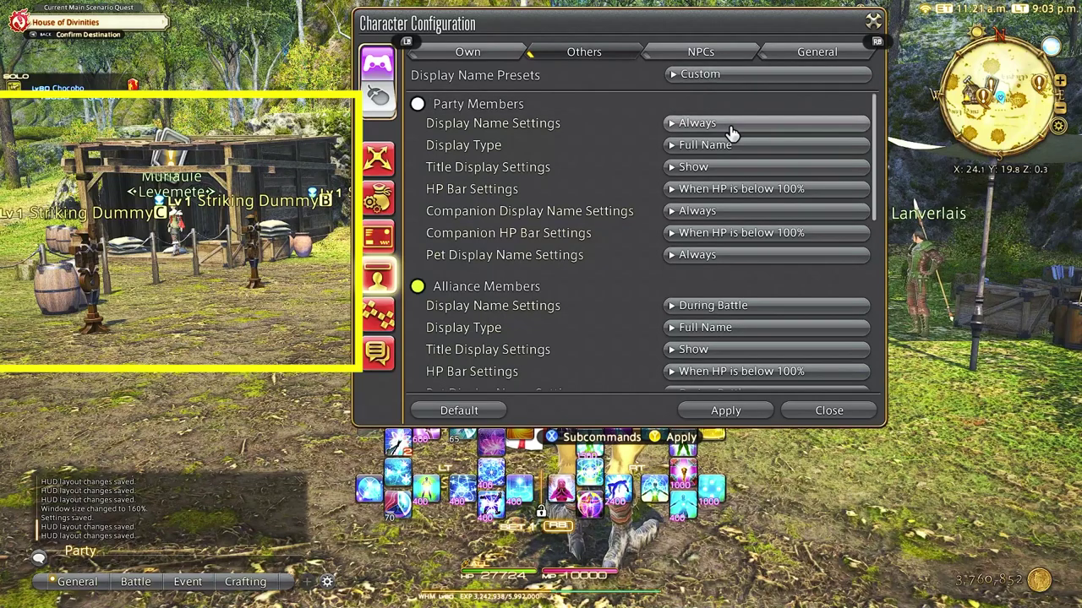
{"action": "left_click", "coordinate": [731, 129]}
{"action": "left_click", "coordinate": [755, 195]}
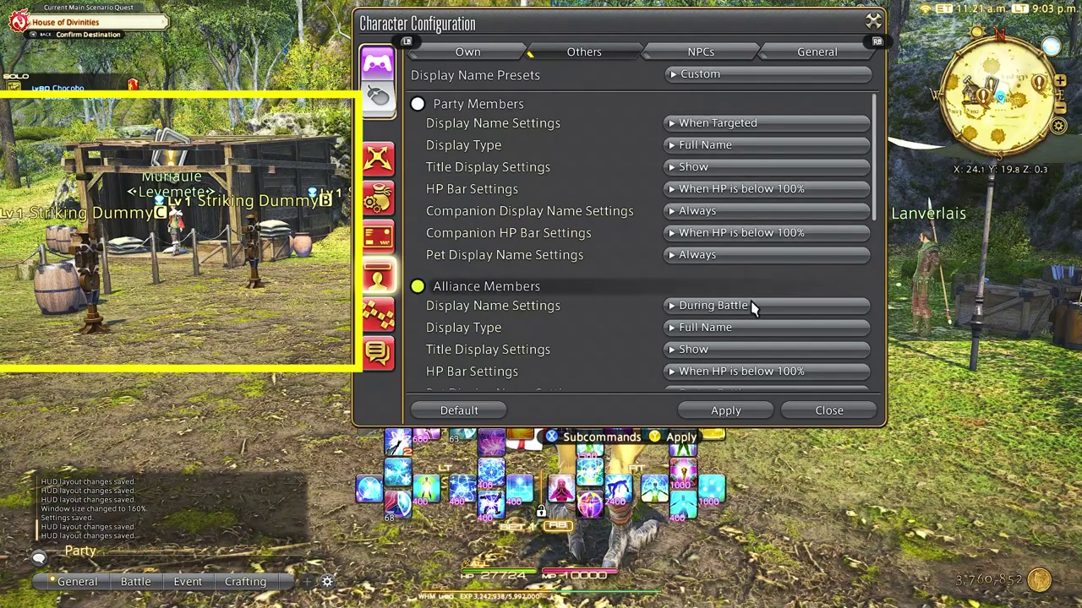
{"action": "left_click", "coordinate": [752, 306]}
{"action": "left_click", "coordinate": [759, 369]}
{"action": "scroll", "coordinate": [617, 304], "scroll_direction": "down", "scroll_amount": 4}
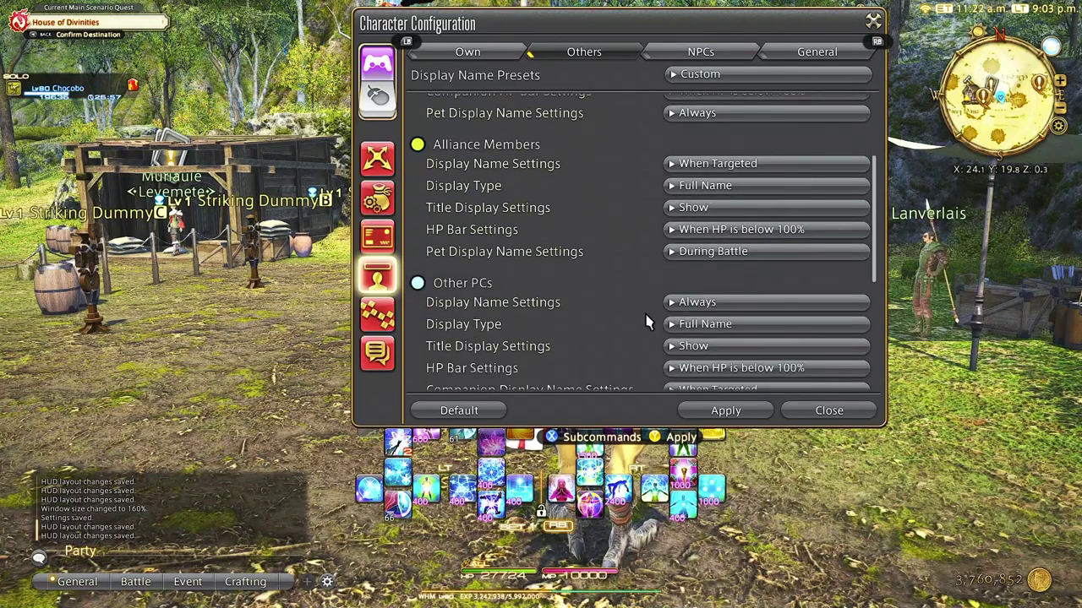
{"action": "left_click", "coordinate": [707, 303]}
{"action": "left_click", "coordinate": [738, 376]}
- Keep friends' names always displayed
{"action": "scroll", "coordinate": [592, 318], "scroll_direction": "down", "scroll_amount": 3}
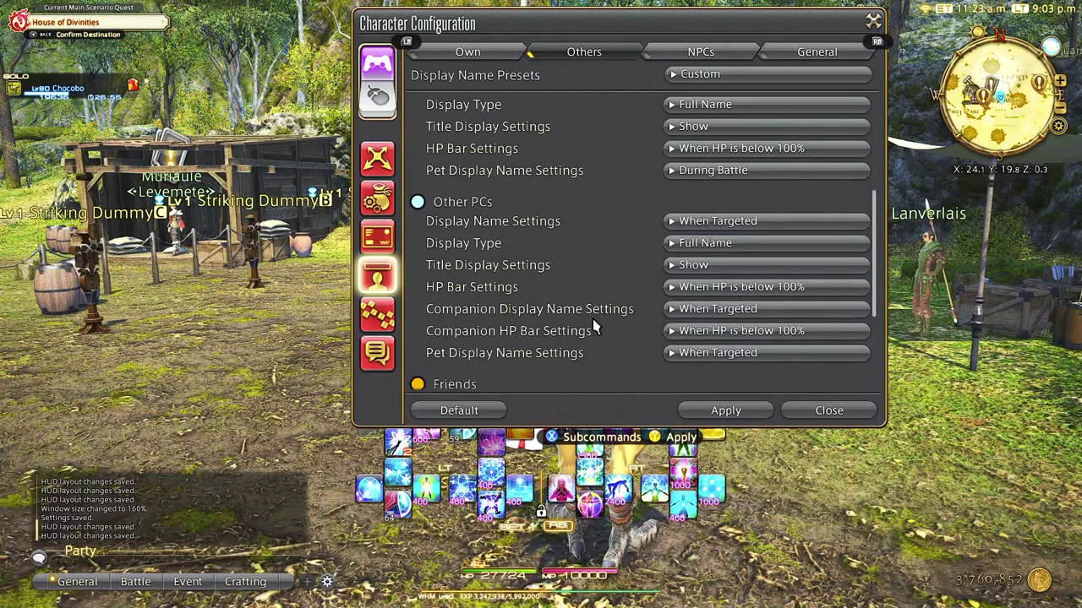
{"action": "scroll", "coordinate": [593, 318], "scroll_direction": "up", "scroll_amount": 3}
{"action": "scroll", "coordinate": [600, 297], "scroll_direction": "down", "scroll_amount": 4}
{"action": "scroll", "coordinate": [601, 301], "scroll_direction": "down", "scroll_amount": 2}
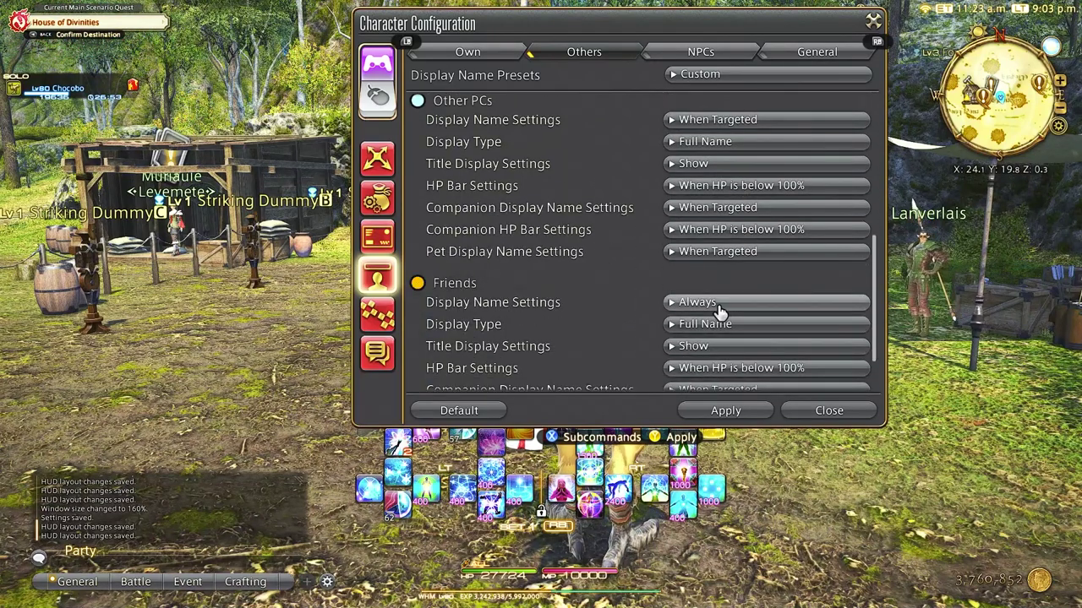
{"action": "left_click", "coordinate": [719, 301]}
{"action": "left_click", "coordinate": [722, 321]}
{"action": "scroll", "coordinate": [621, 300], "scroll_direction": "down", "scroll_amount": 3}
{"action": "scroll", "coordinate": [627, 308], "scroll_direction": "up", "scroll_amount": 8}
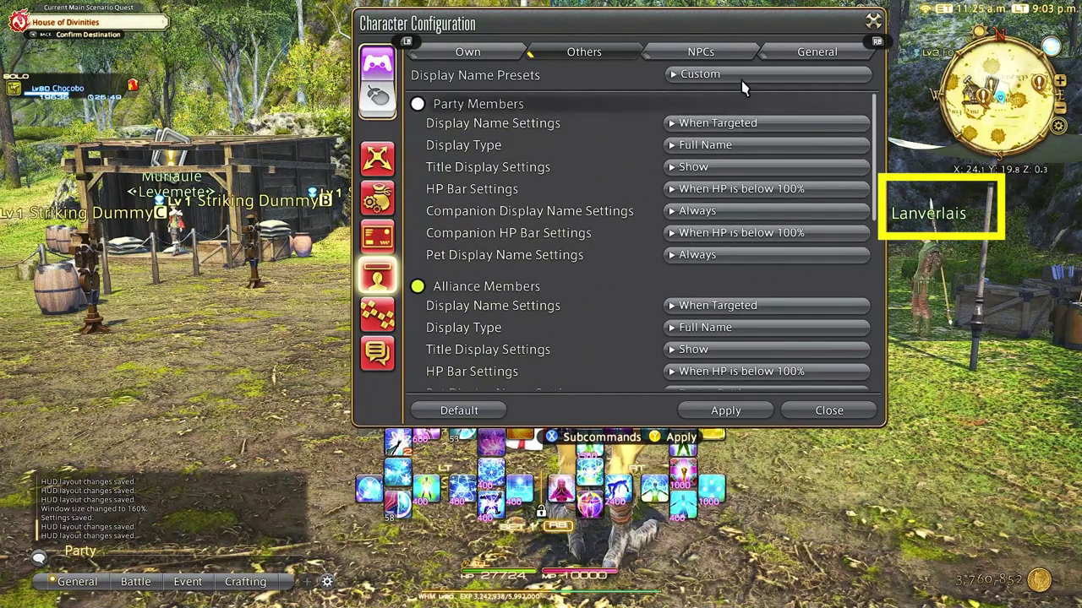
- On the NPCs tab, show unengaged enemy names only When Targeted, keeping the Custom preset
{"action": "left_click", "coordinate": [709, 52]}
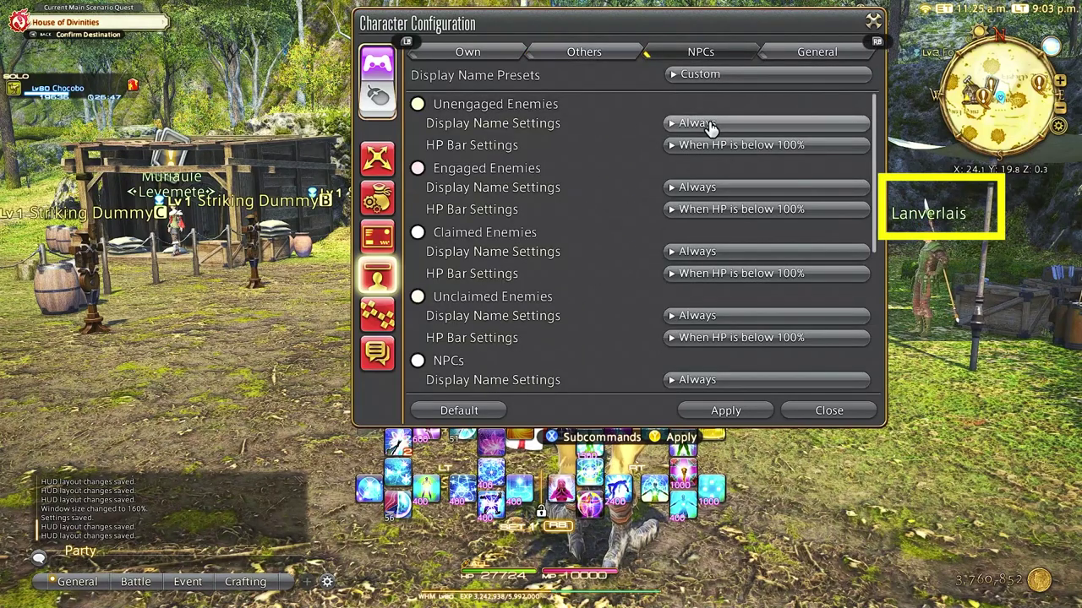
{"action": "left_click", "coordinate": [710, 126]}
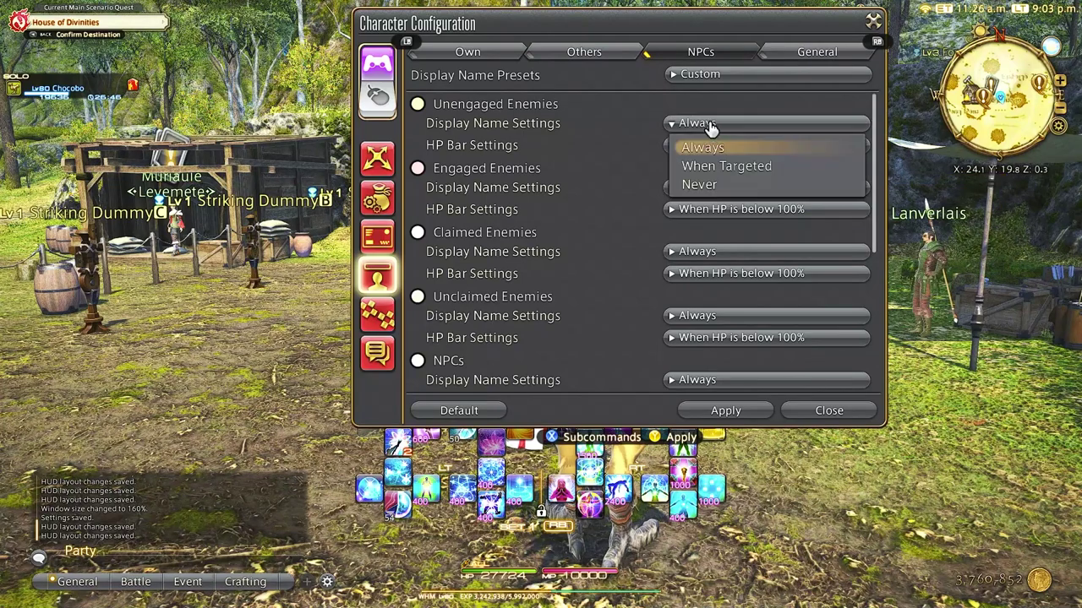
{"action": "left_click", "coordinate": [732, 168]}
{"action": "scroll", "coordinate": [621, 223], "scroll_direction": "down", "scroll_amount": 1}
{"action": "scroll", "coordinate": [708, 191], "scroll_direction": "up", "scroll_amount": 1}
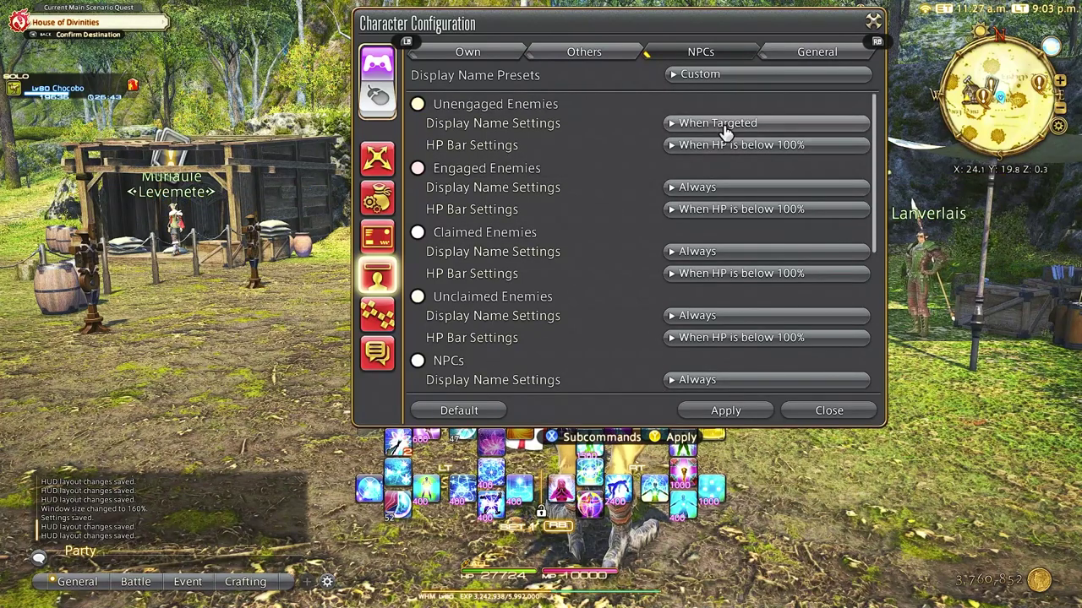
{"action": "left_click", "coordinate": [755, 74]}
{"action": "left_click", "coordinate": [643, 148]}
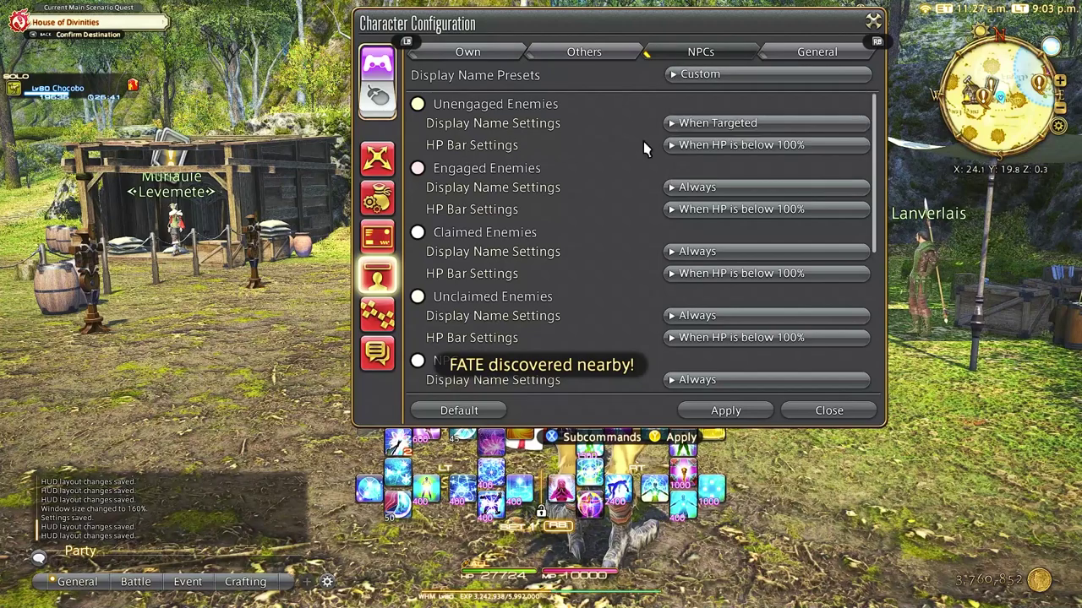
- Set engaged, claimed and unclaimed enemy names plus NPC names to When Targeted
{"action": "left_click", "coordinate": [730, 190]}
{"action": "left_click", "coordinate": [740, 232]}
{"action": "left_click", "coordinate": [748, 251]}
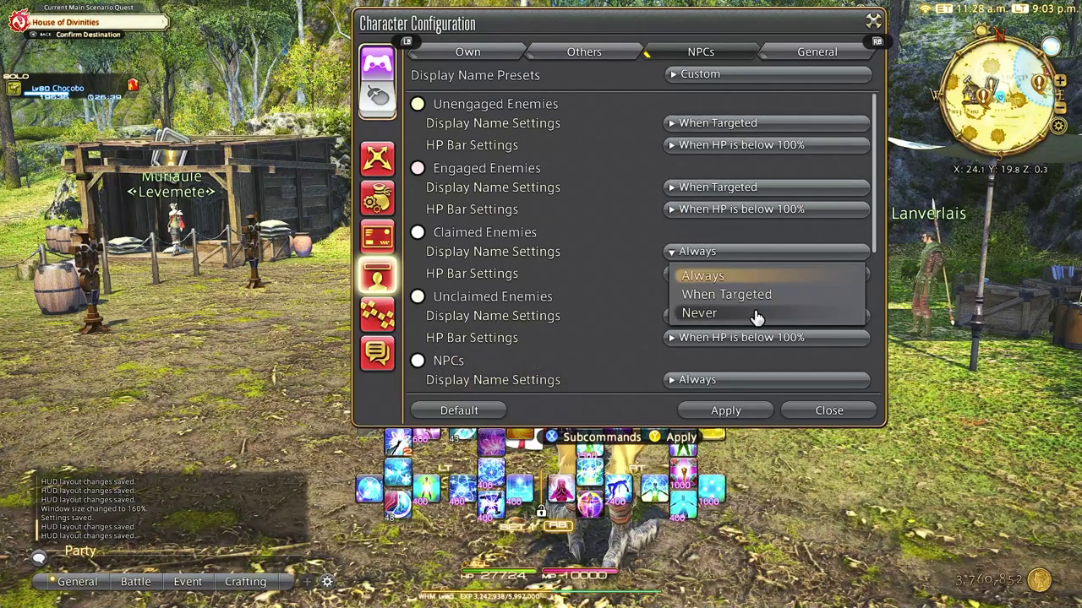
{"action": "left_click", "coordinate": [743, 294]}
{"action": "scroll", "coordinate": [603, 261], "scroll_direction": "down", "scroll_amount": 2}
{"action": "left_click", "coordinate": [714, 237]}
{"action": "left_click", "coordinate": [725, 276]}
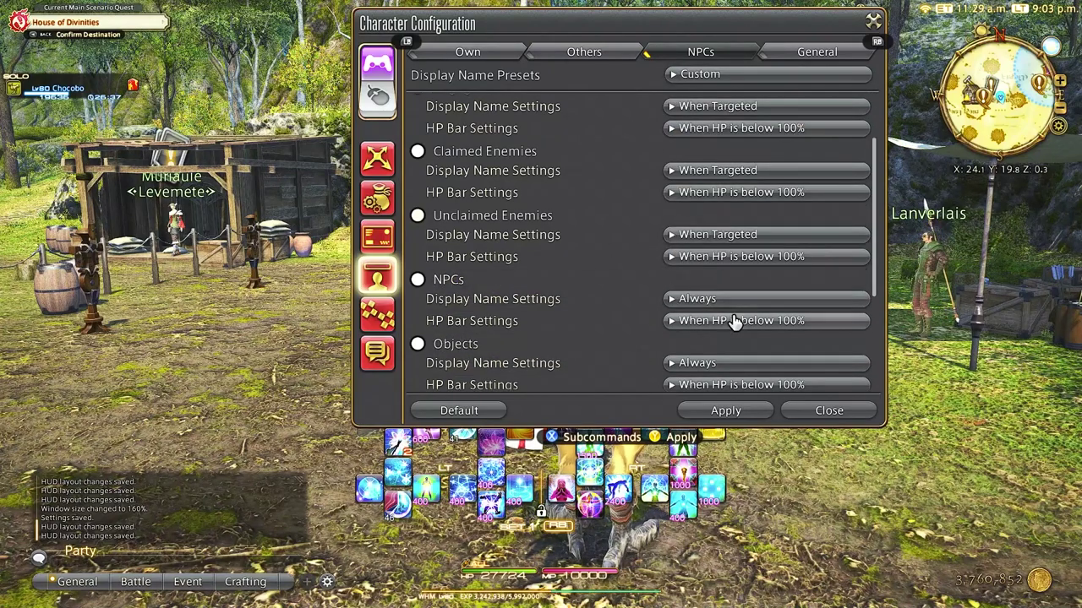
{"action": "left_click", "coordinate": [732, 298]}
{"action": "left_click", "coordinate": [732, 342]}
- Set object and minion names to When Targeted
{"action": "scroll", "coordinate": [728, 338], "scroll_direction": "down", "scroll_amount": 2}
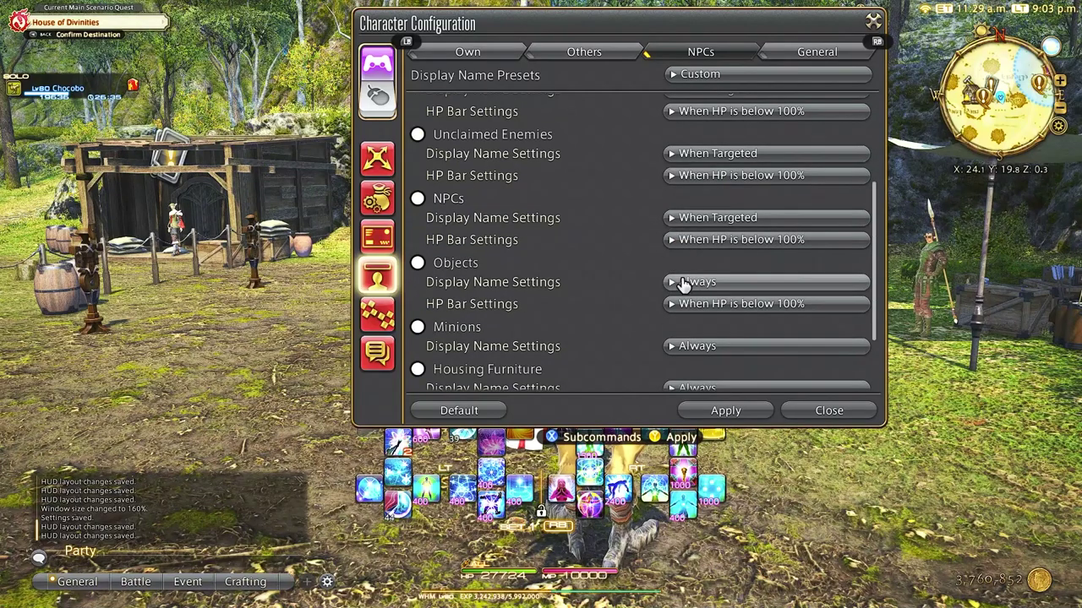
{"action": "left_click", "coordinate": [700, 285]}
{"action": "left_click", "coordinate": [644, 289]}
{"action": "scroll", "coordinate": [639, 285], "scroll_direction": "down", "scroll_amount": 2}
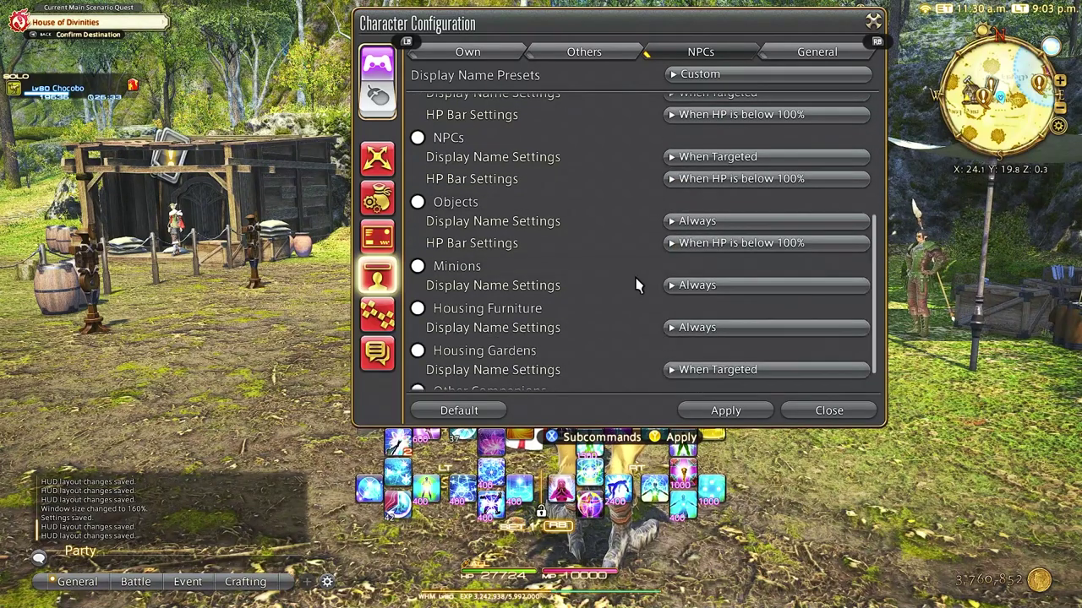
{"action": "left_click", "coordinate": [727, 221]}
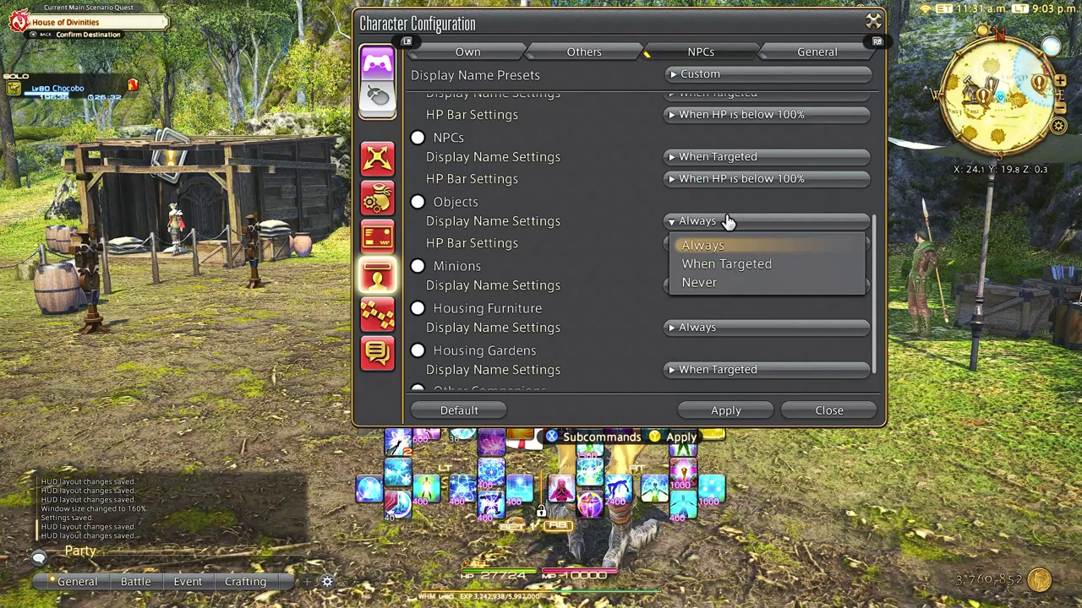
{"action": "left_click", "coordinate": [732, 266]}
{"action": "left_click", "coordinate": [726, 288]}
{"action": "left_click", "coordinate": [747, 329]}
- Set housing furniture names to When Targeted
{"action": "scroll", "coordinate": [625, 308], "scroll_direction": "down", "scroll_amount": 1}
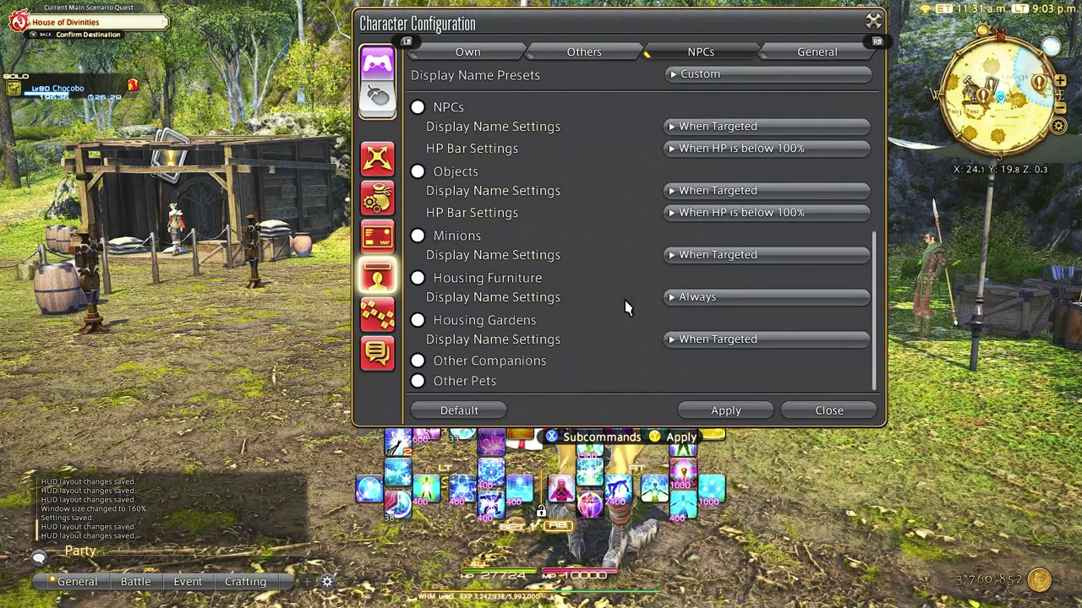
{"action": "left_click", "coordinate": [710, 304]}
{"action": "left_click", "coordinate": [727, 338]}
{"action": "scroll", "coordinate": [619, 310], "scroll_direction": "up", "scroll_amount": 1}
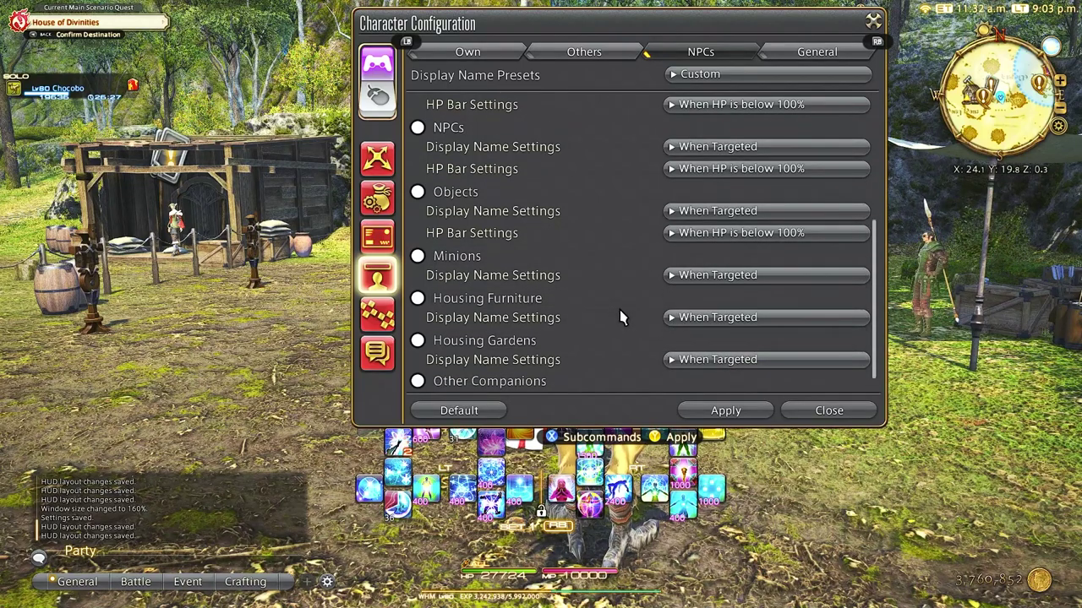
{"action": "scroll", "coordinate": [620, 309], "scroll_direction": "down", "scroll_amount": 1}
{"action": "scroll", "coordinate": [623, 306], "scroll_direction": "up", "scroll_amount": 8}
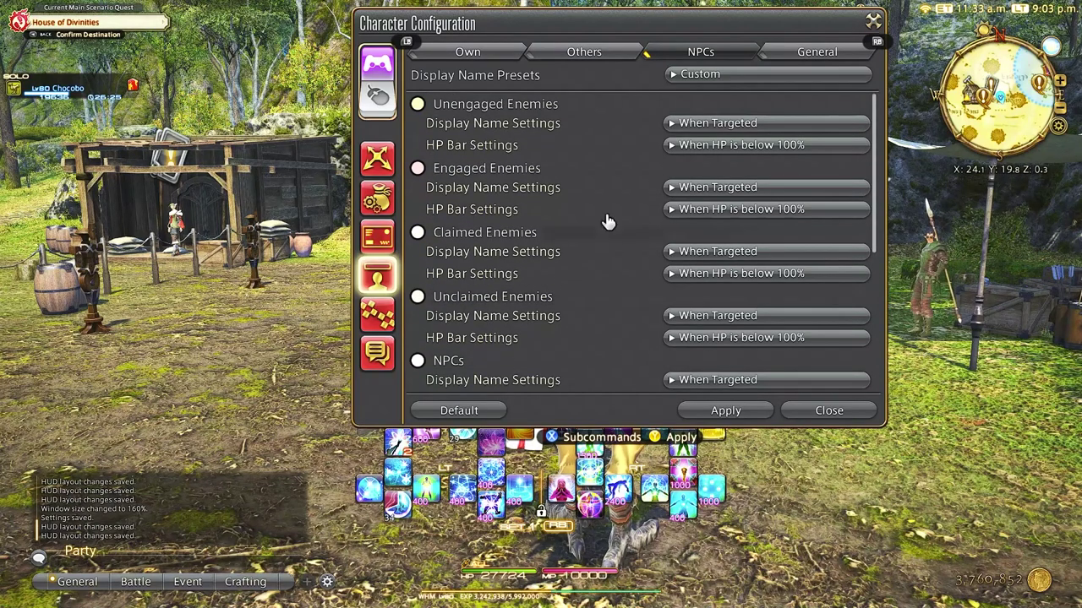
{"action": "left_click", "coordinate": [774, 52]}
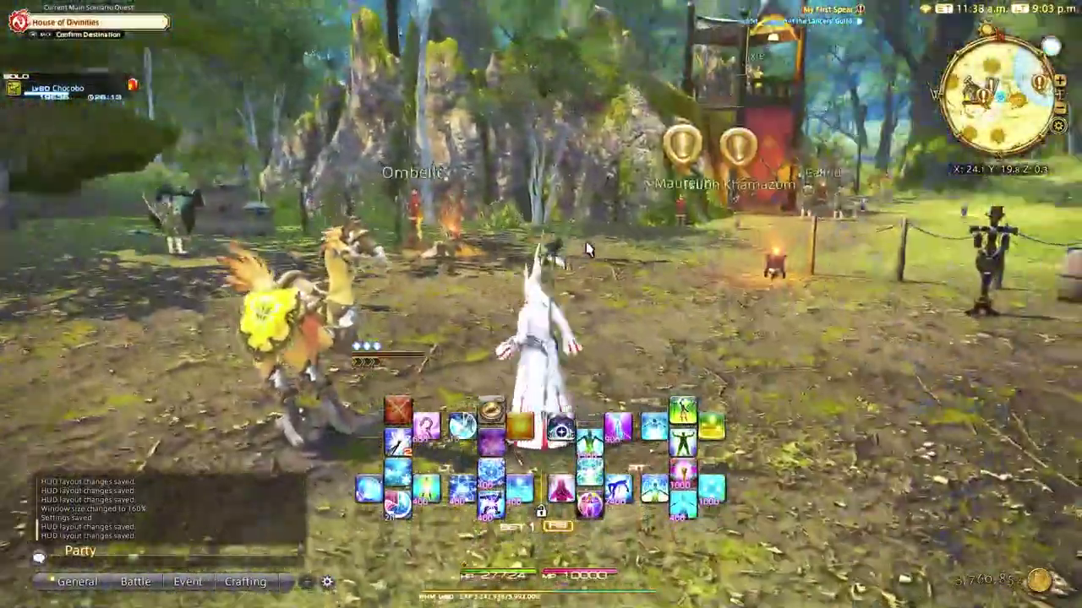
- Walk toward the archery targets and turn the camera around the camp to check nameplates
{"action": "key", "text": "a"}
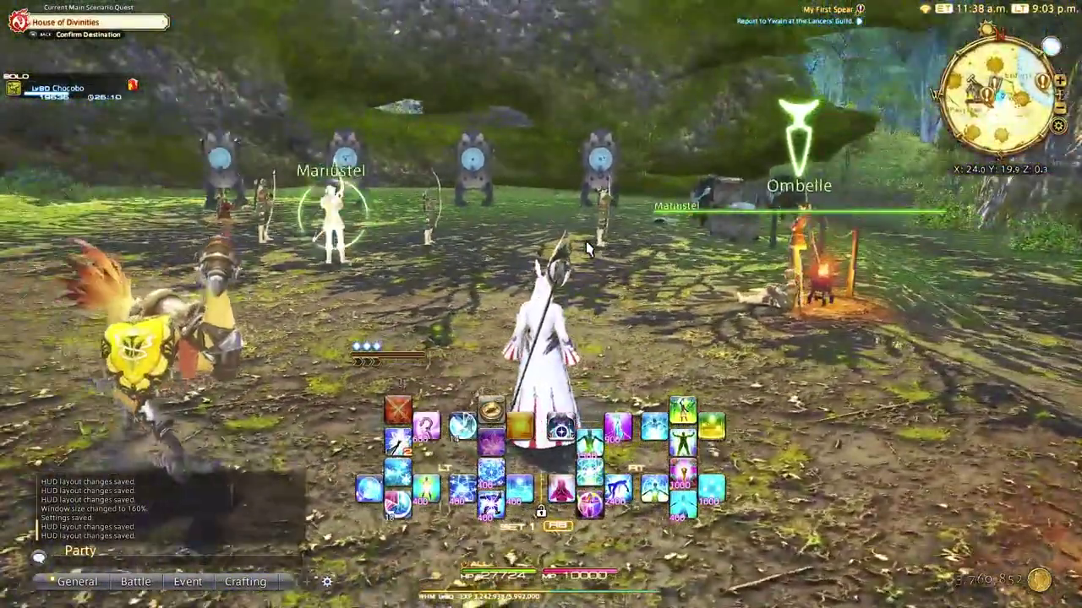
{"action": "key", "text": "w"}
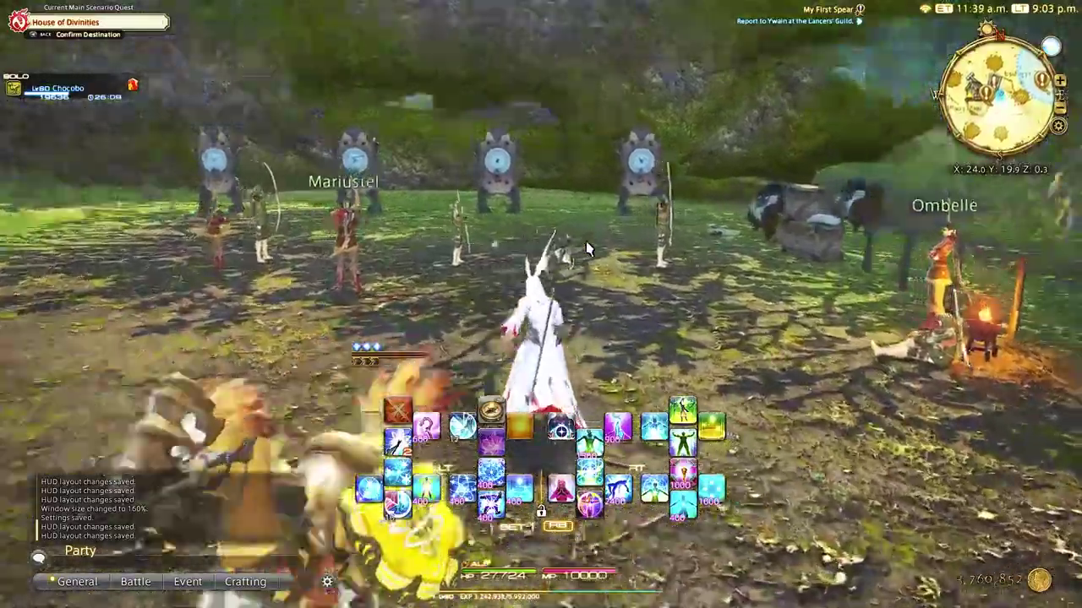
{"action": "key", "text": "d"}
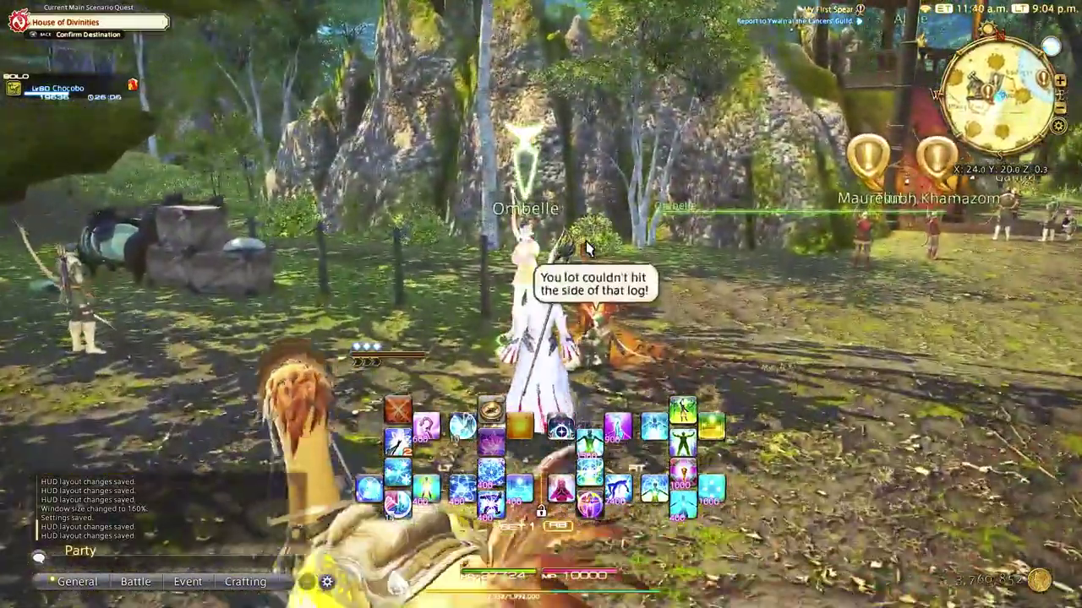
{"action": "key", "text": "d"}
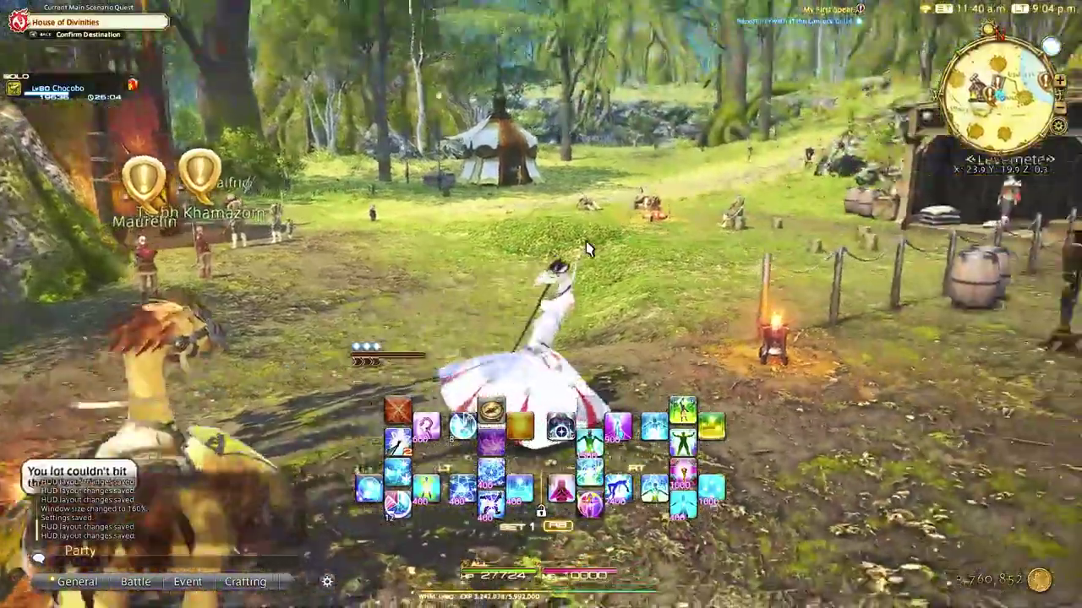
{"action": "key", "text": "d"}
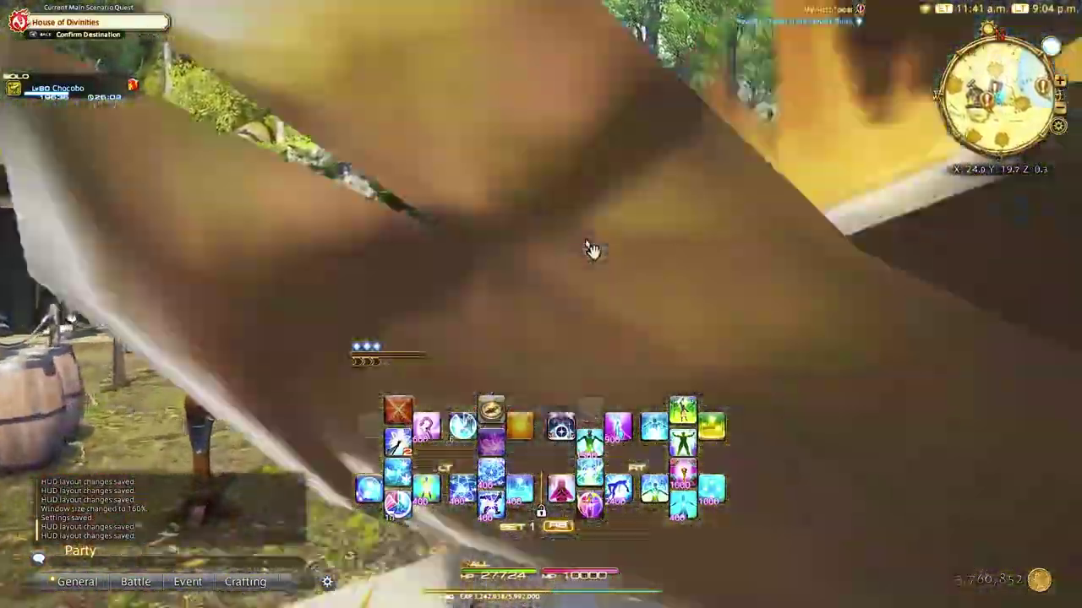
{"action": "key", "text": "d"}
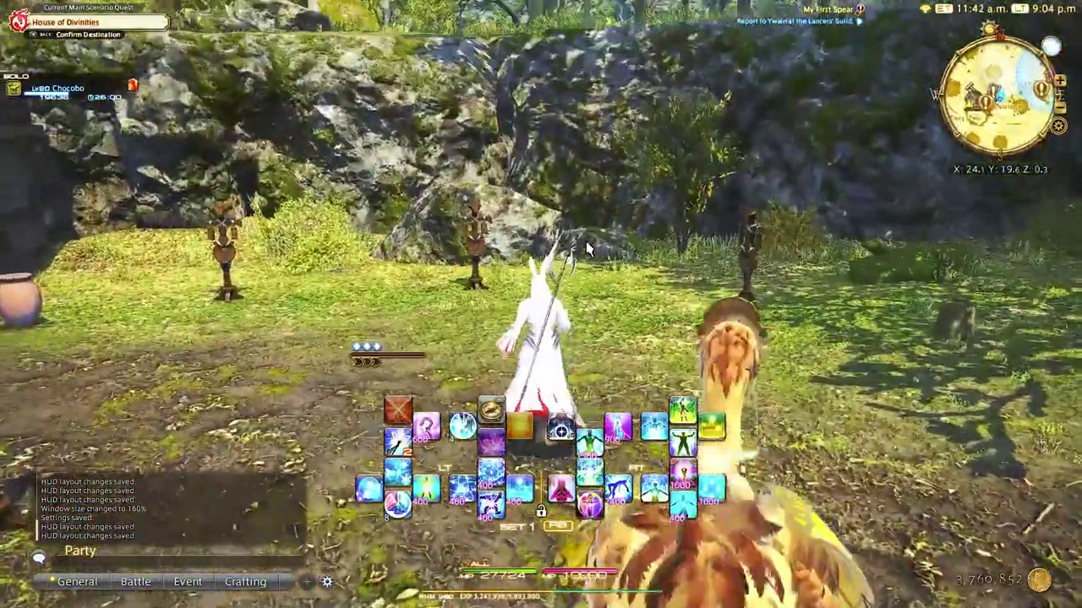
{"action": "key", "text": "d"}
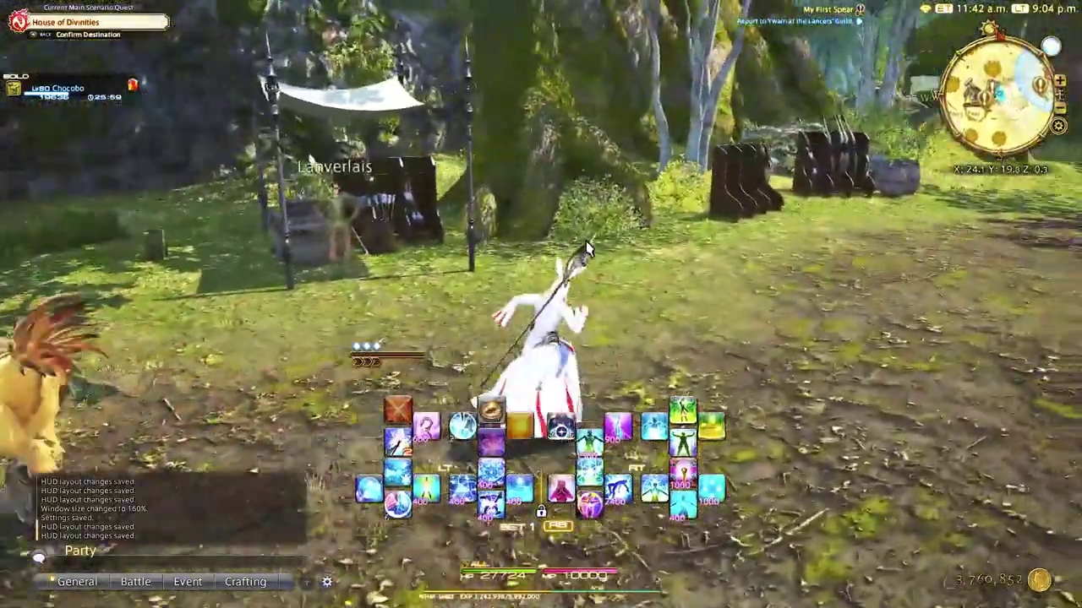
- Cast the Afflatus Solace heal while turning the camera back and forth around the camp
{"action": "key", "text": "d"}
{"action": "key", "text": "1"}
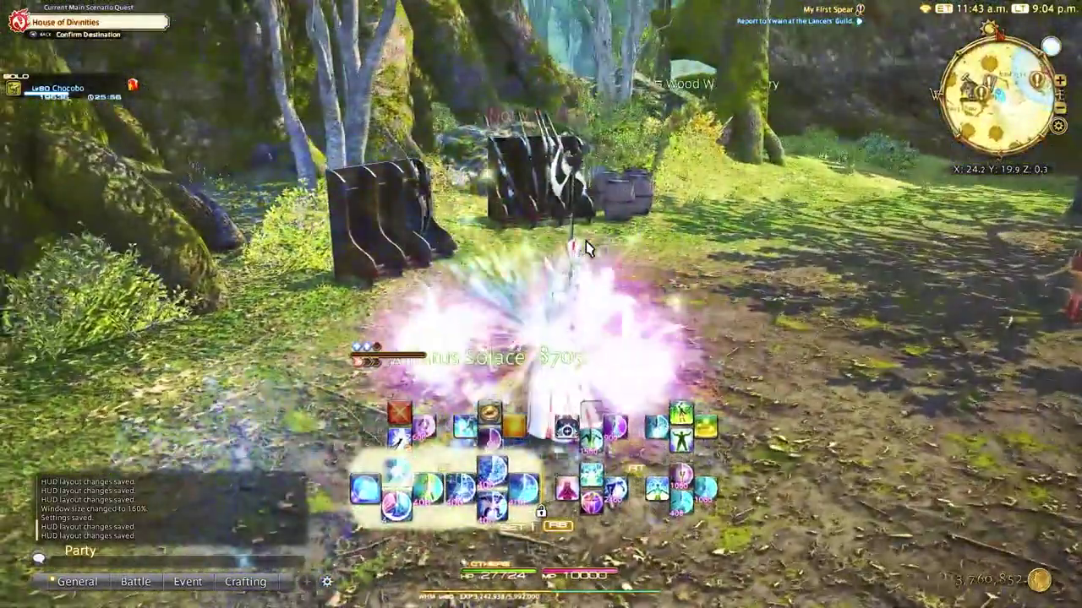
{"action": "key", "text": "d"}
{"action": "key", "text": "1"}
{"action": "key", "text": "a"}
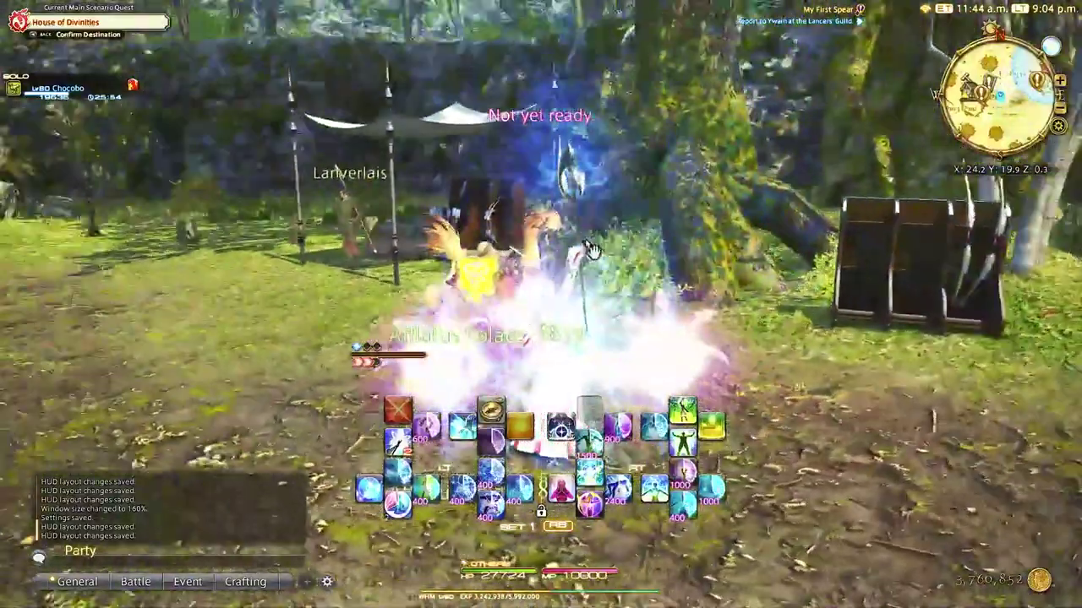
{"action": "key", "text": "a"}
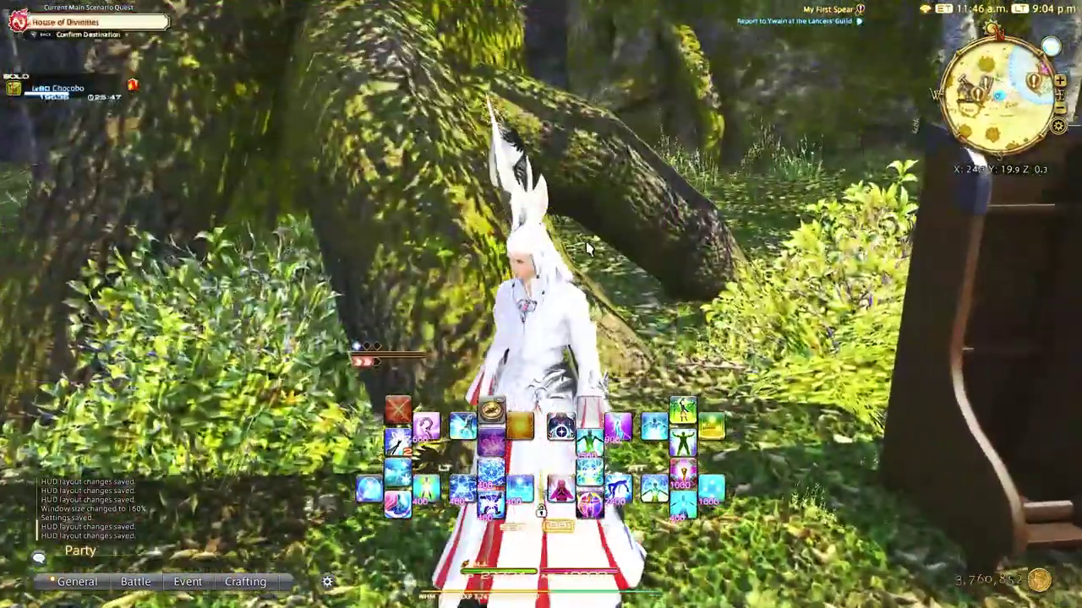
{"action": "scroll", "coordinate": [589, 248], "scroll_direction": "up", "scroll_amount": 5}
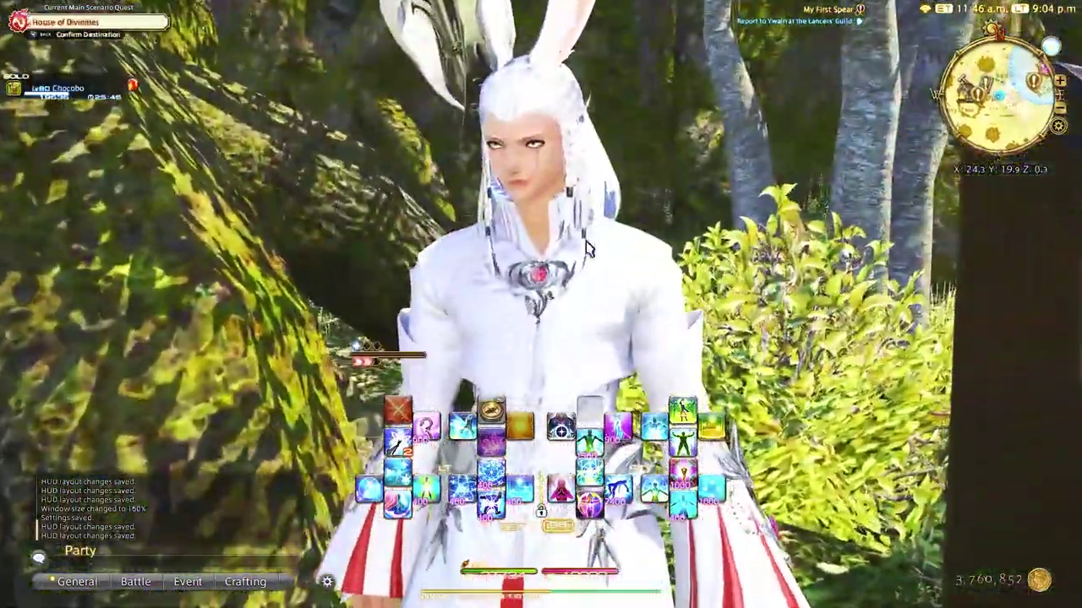